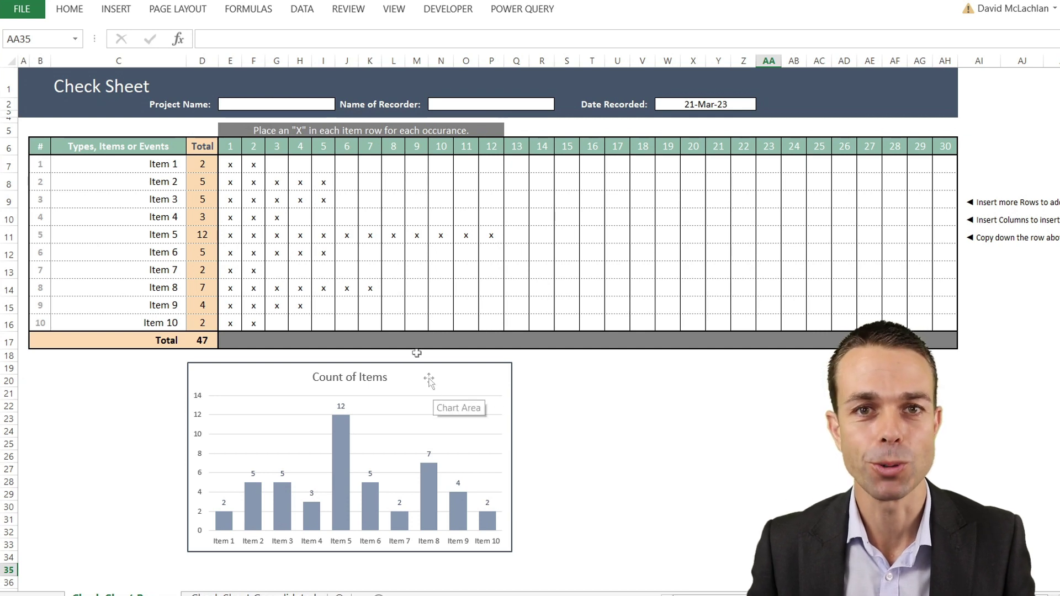
# Step: Add x tally marks along the Item 1 row from G7, bringing its count to 10
pyautogui.click(99, 86)
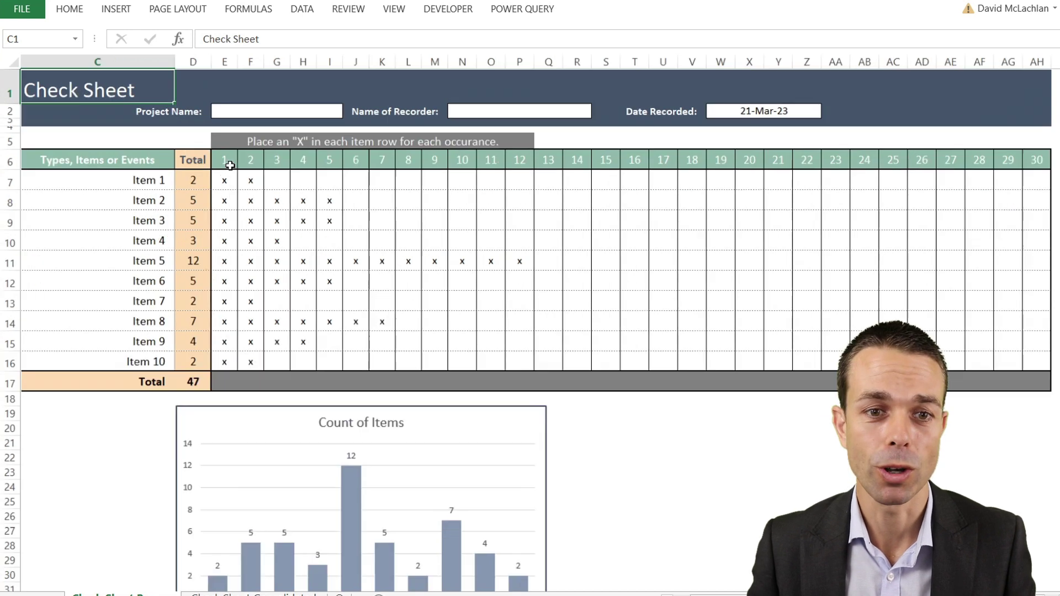
pyautogui.keyDown('ctrl'); pyautogui.scroll(1, 230, 164); pyautogui.keyUp('ctrl')
pyautogui.hscroll(-2, 256, 220)
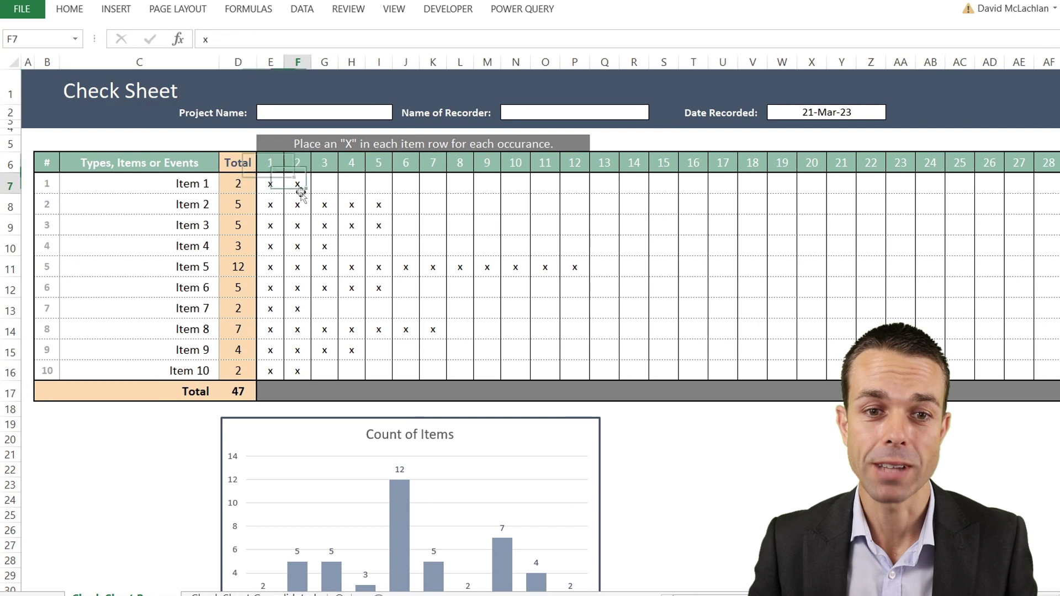
pyautogui.click(318, 184)
pyautogui.write('x')
pyautogui.press('Tab')
pyautogui.write('x')
pyautogui.press('Tab')
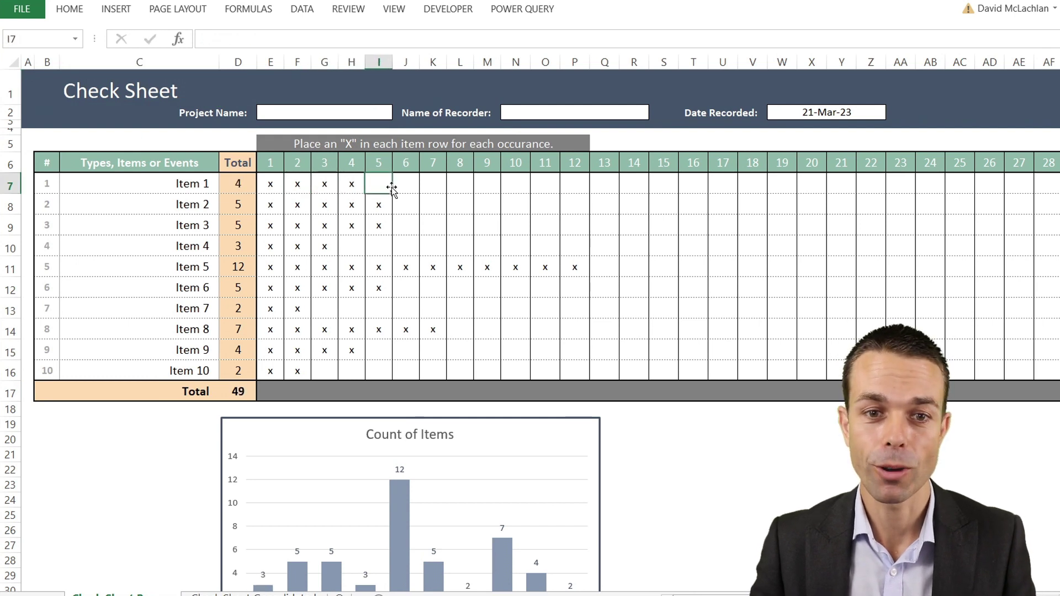
pyautogui.write('x')
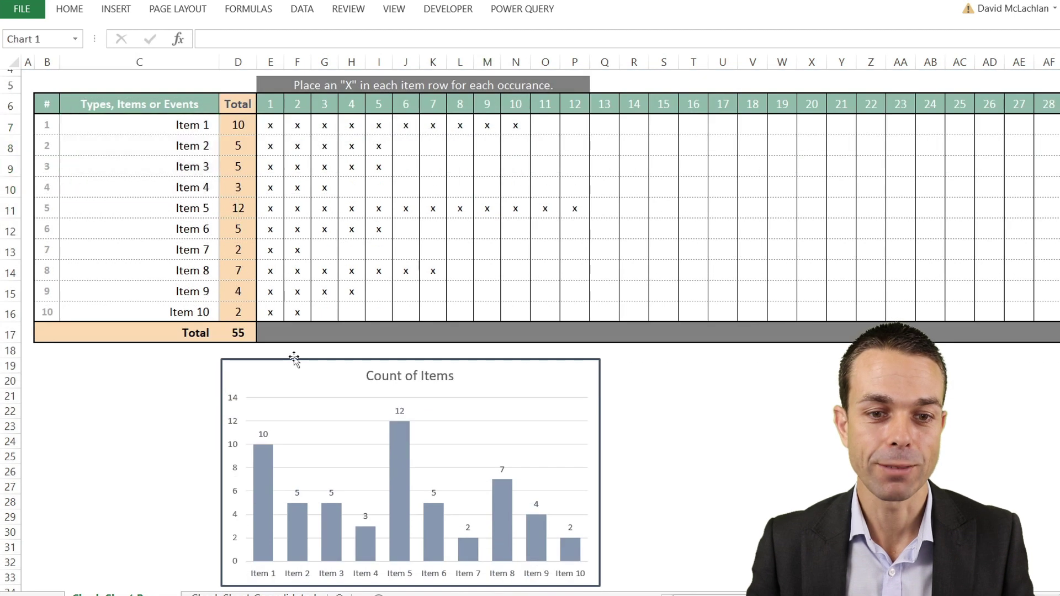
# Step: Select the Count of Items chart to highlight its source data range, then deselect it
pyautogui.click(293, 358)
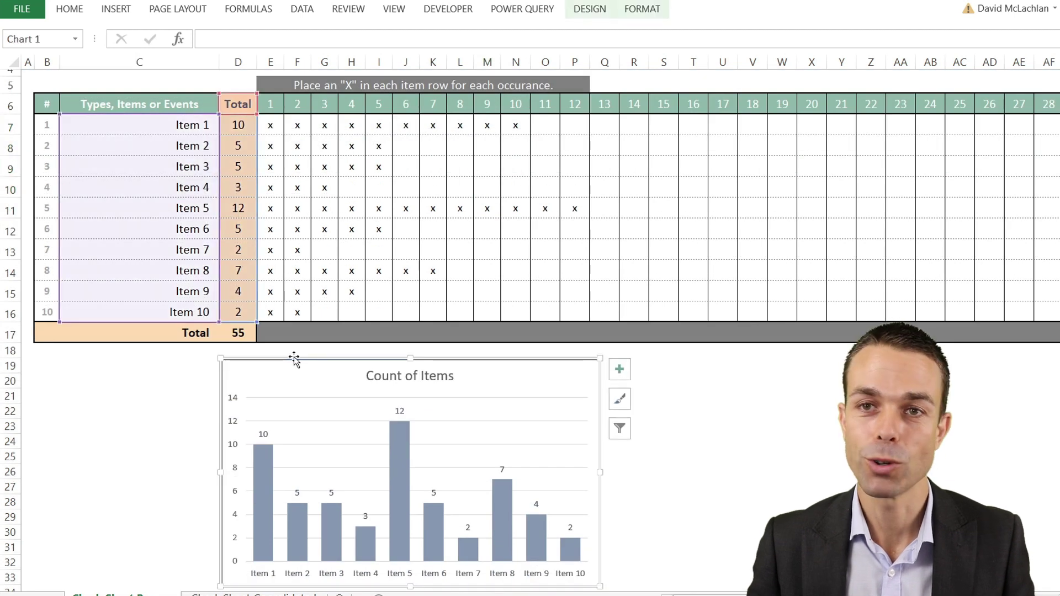
pyautogui.click(174, 395)
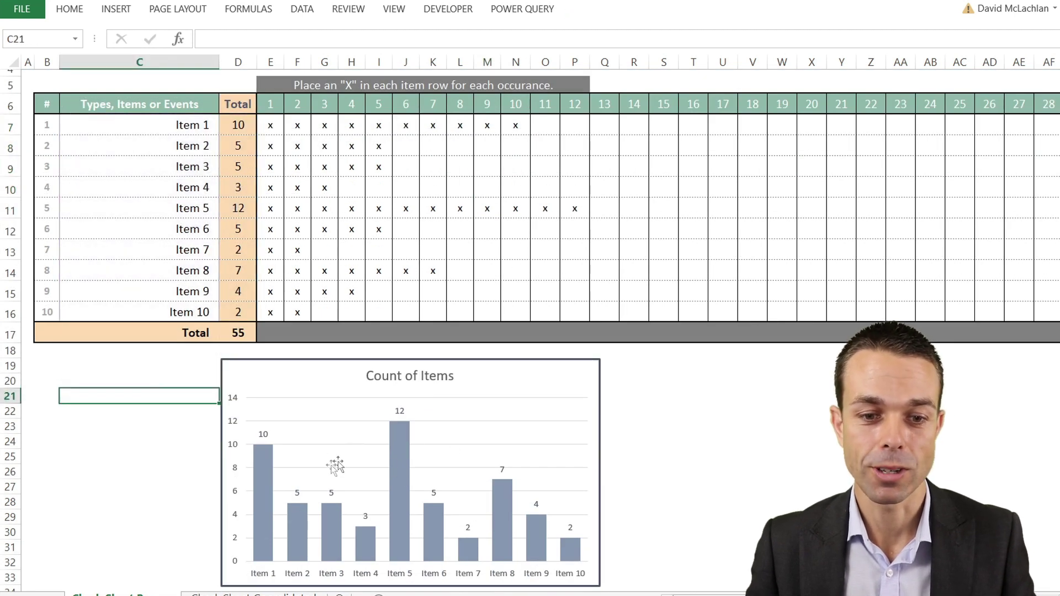
pyautogui.click(274, 576)
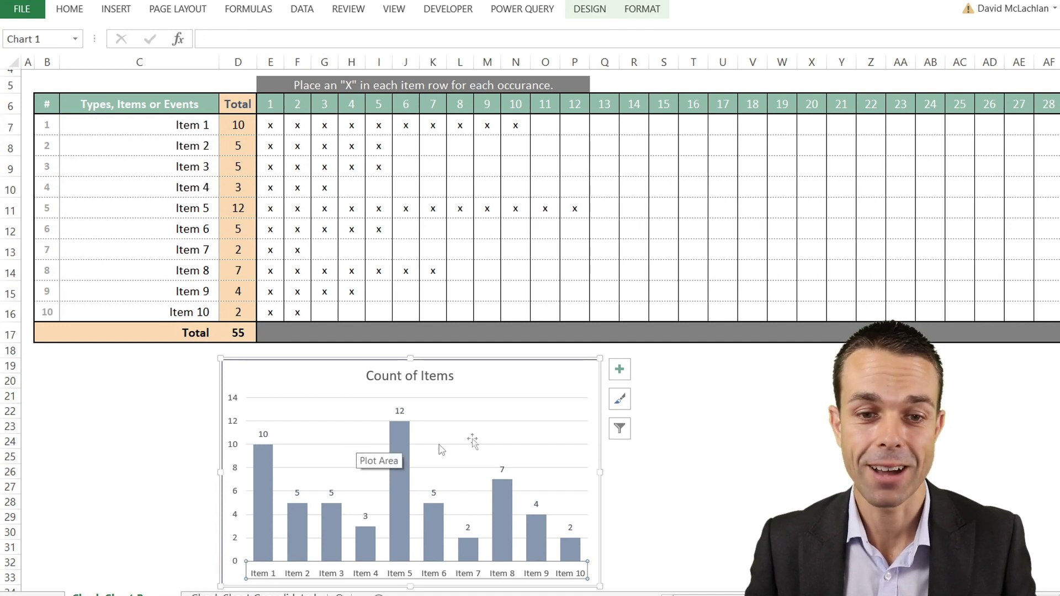
pyautogui.click(491, 363)
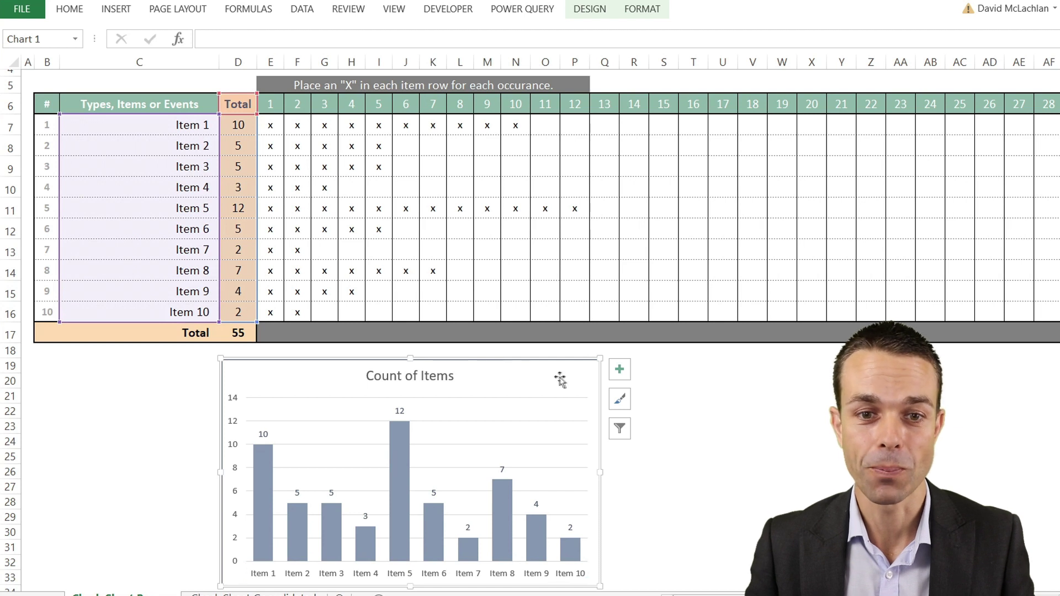
pyautogui.scroll(1, 561, 380)
pyautogui.click(490, 284)
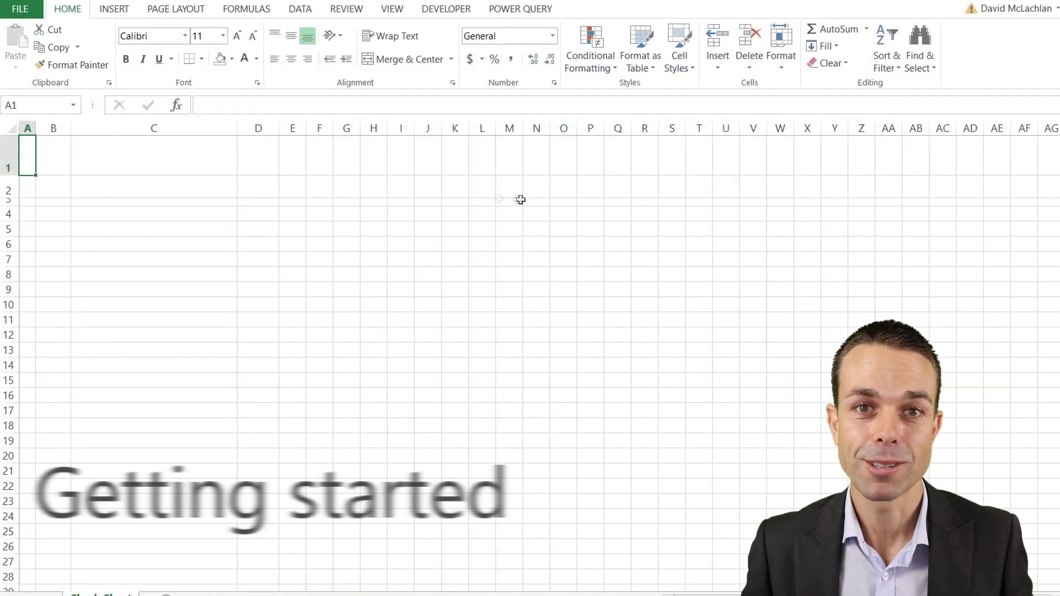
# Step: Shade rows 1–2 dark blue-grey as the header band
pyautogui.moveTo(8, 165); pyautogui.dragTo(9, 191)
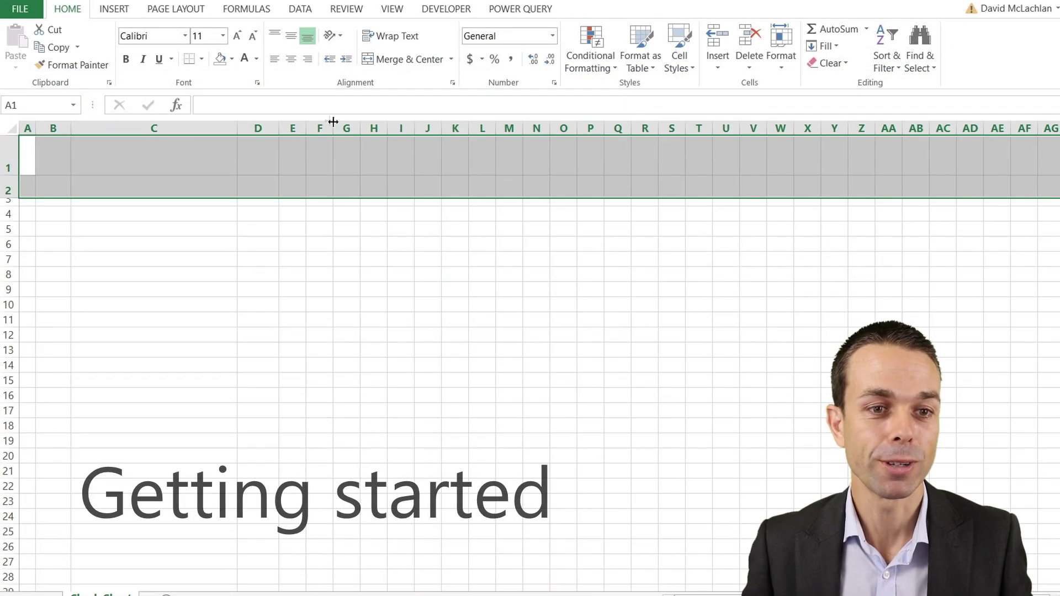
pyautogui.click(232, 59)
pyautogui.click(261, 92)
pyautogui.click(124, 159)
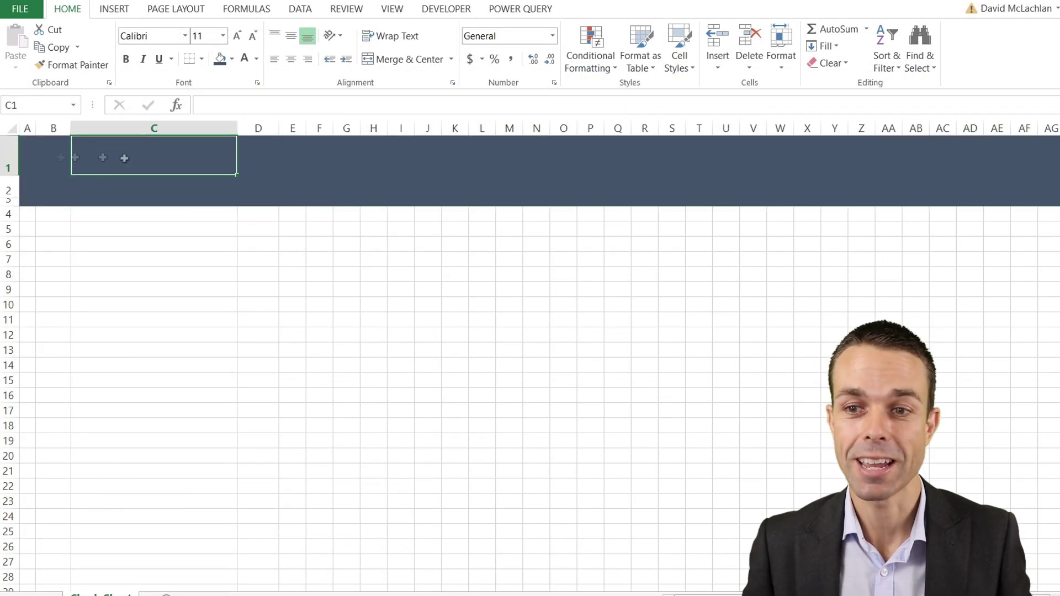
pyautogui.moveTo(28, 159); pyautogui.dragTo(1049, 157)
pyautogui.click(408, 59)
pyautogui.hotkey('ctrl', 'z')
# Step: Enter 'Check Sheet' in C1 as an enlarged, white, vertically centred title
pyautogui.click(105, 155)
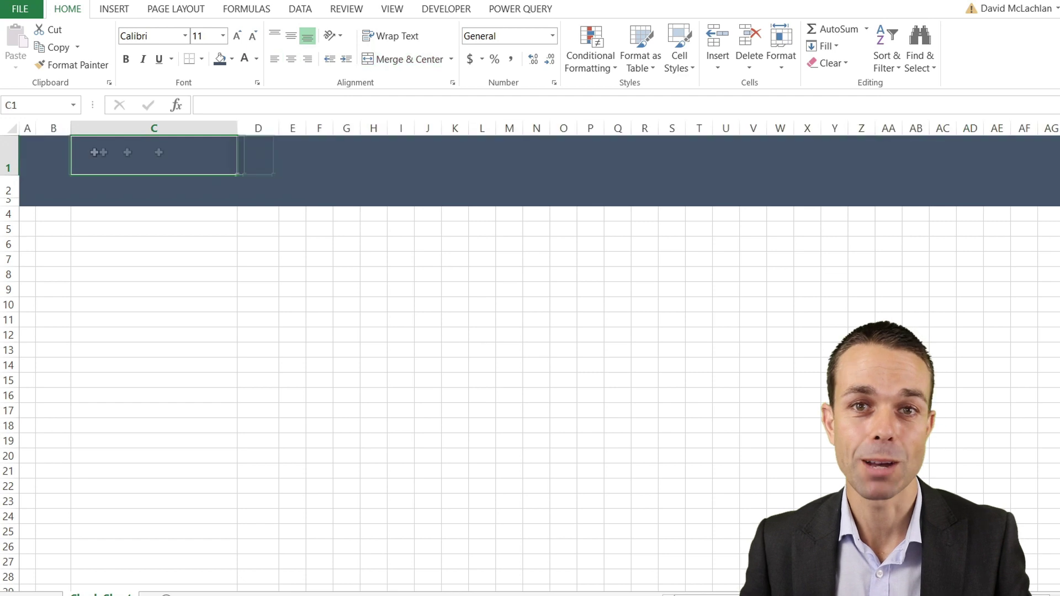
pyautogui.write('Check Sheet')
pyautogui.hotkey('ctrl', 'Return')
pyautogui.click(237, 36)
pyautogui.click(237, 36)
pyautogui.click(237, 35)
pyautogui.click(237, 36)
pyautogui.click(247, 59)
pyautogui.click(291, 36)
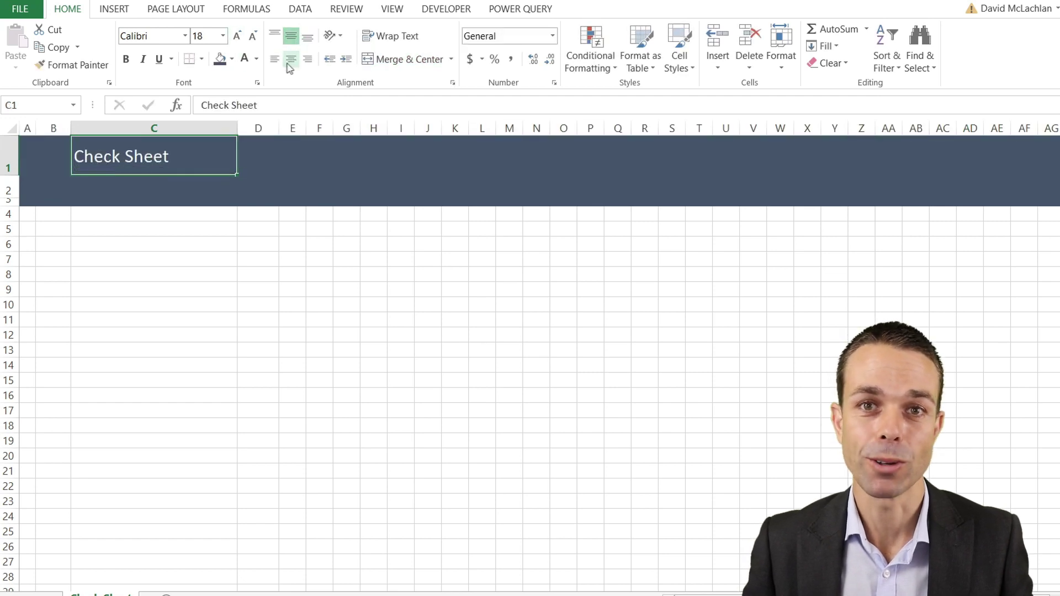
pyautogui.click(237, 36)
# Step: Add a bold right-aligned 'Project name:' label in C2 with a merged, white, outlined input box
pyautogui.click(223, 183)
pyautogui.write('Project name:')
pyautogui.hotkey('ctrl', 'Return')
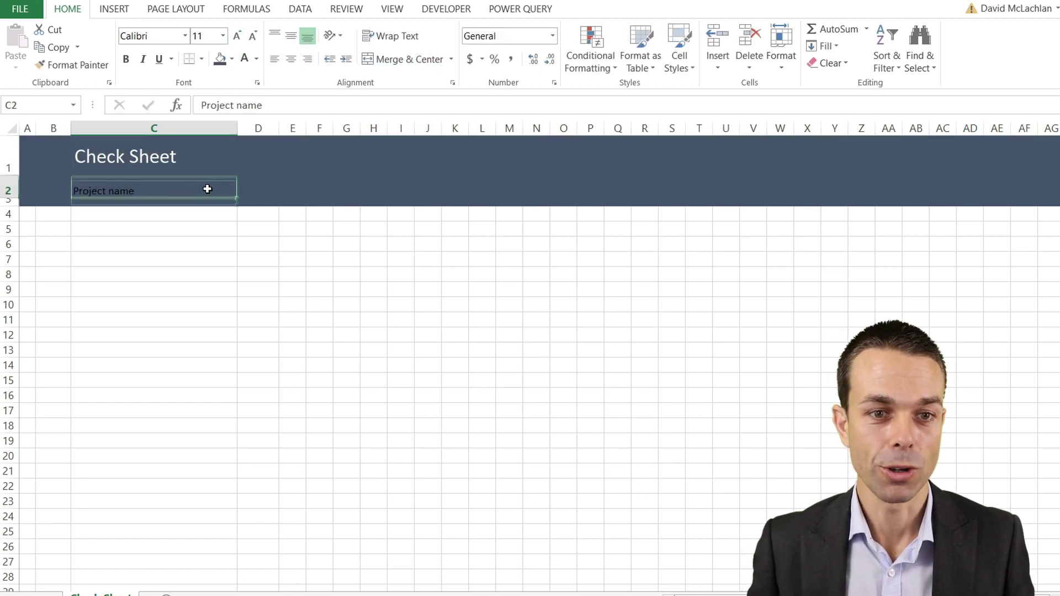
pyautogui.click(295, 37)
pyautogui.click(308, 58)
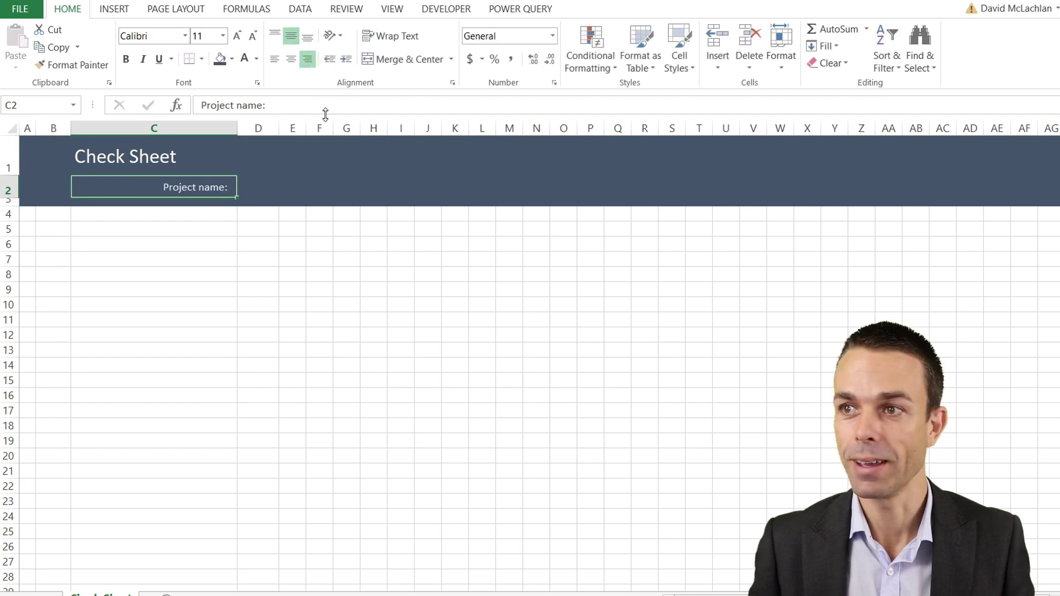
pyautogui.hotkey('ctrl', 'b')
pyautogui.moveTo(258, 186); pyautogui.dragTo(403, 187)
pyautogui.click(397, 59)
pyautogui.click(232, 59)
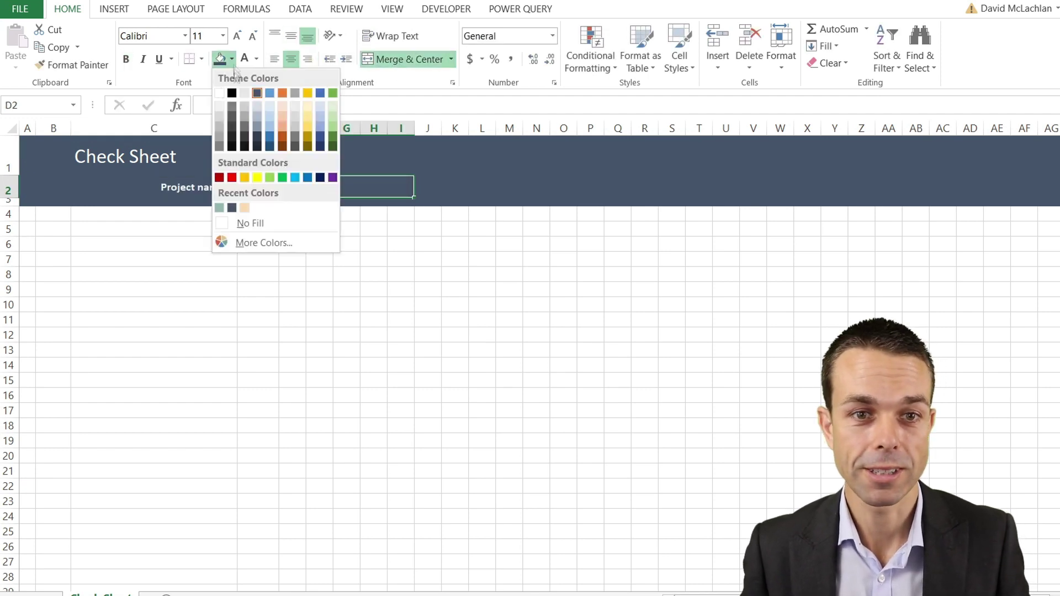
pyautogui.click(220, 90)
pyautogui.click(201, 58)
pyautogui.click(236, 196)
# Step: Copy the label and box to M2, relabel it 'Name of recorder:', and enlarge the title further
pyautogui.moveTo(166, 186); pyautogui.dragTo(270, 184)
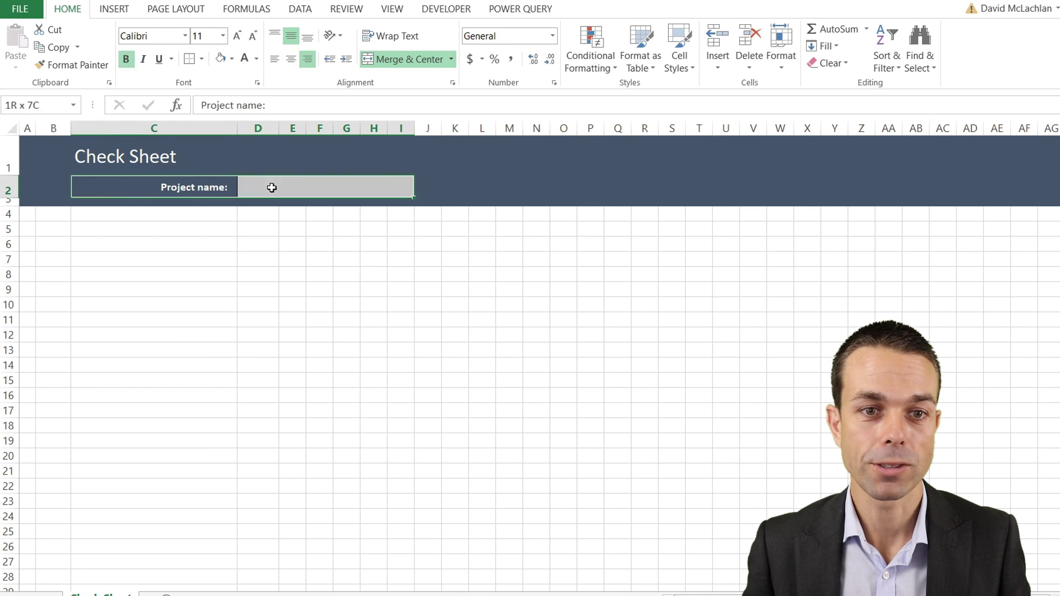
pyautogui.hotkey('ctrl', 'c')
pyautogui.click(505, 187)
pyautogui.hotkey('ctrl', 'v')
pyautogui.write('Na')
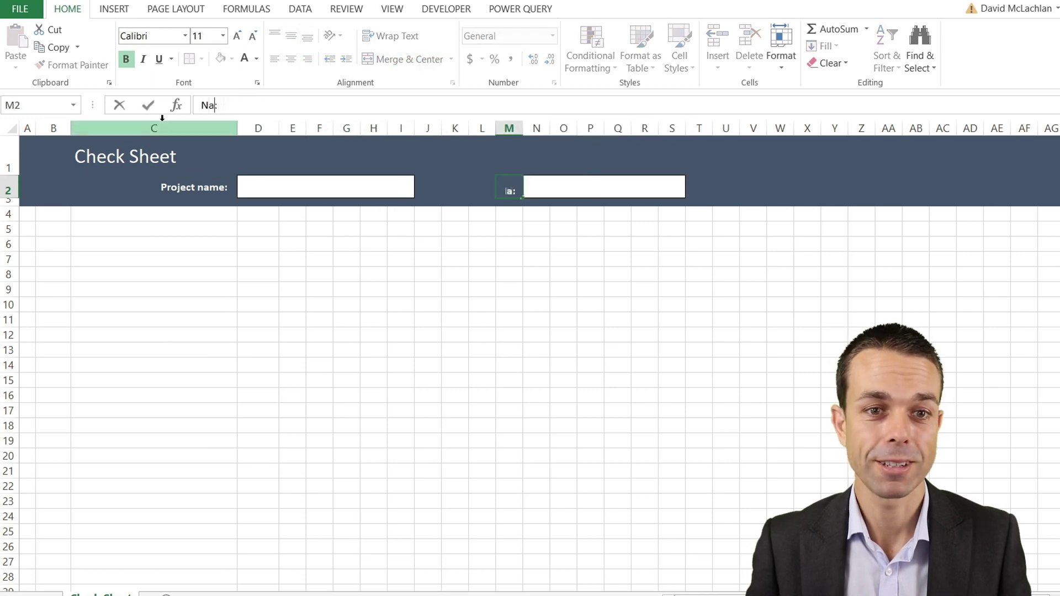
pyautogui.write('me of recorder:')
pyautogui.press('Return')
pyautogui.click(111, 160)
pyautogui.click(236, 36)
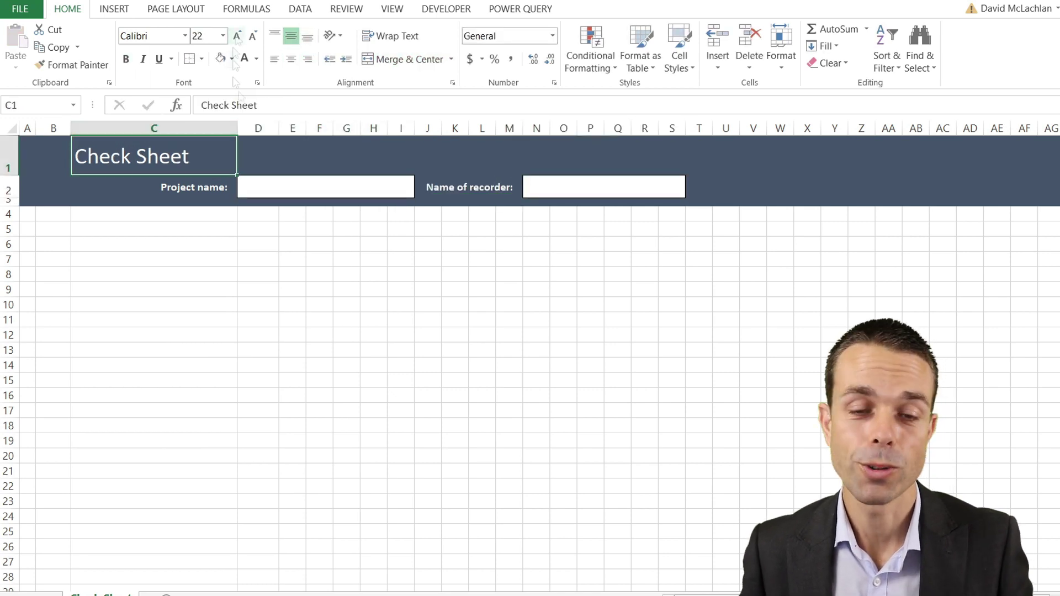
pyautogui.click(320, 155)
# Step: Copy the recorder label and box to V2 for the date field
pyautogui.click(539, 185)
pyautogui.moveTo(501, 185); pyautogui.dragTo(679, 186)
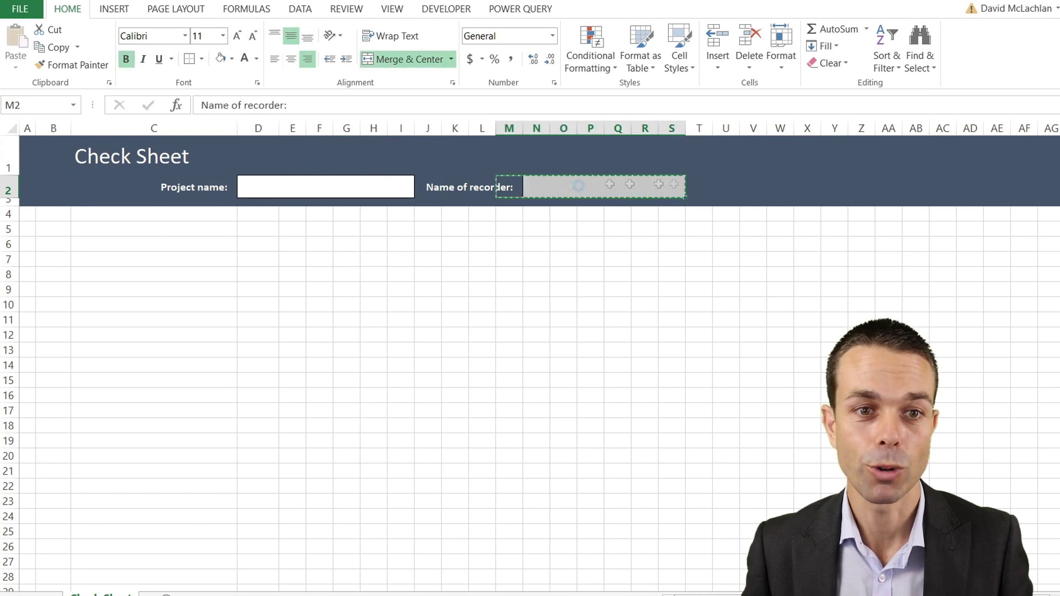
pyautogui.hotkey('ctrl', 'c')
pyautogui.click(750, 187)
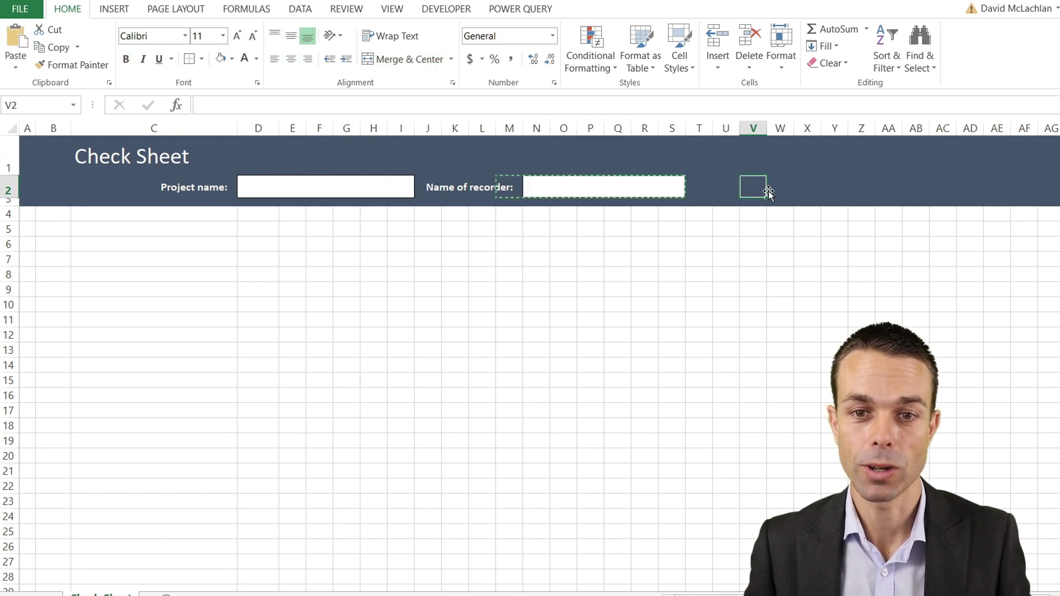
pyautogui.moveTo(552, 187); pyautogui.dragTo(671, 186)
pyautogui.click(202, 58)
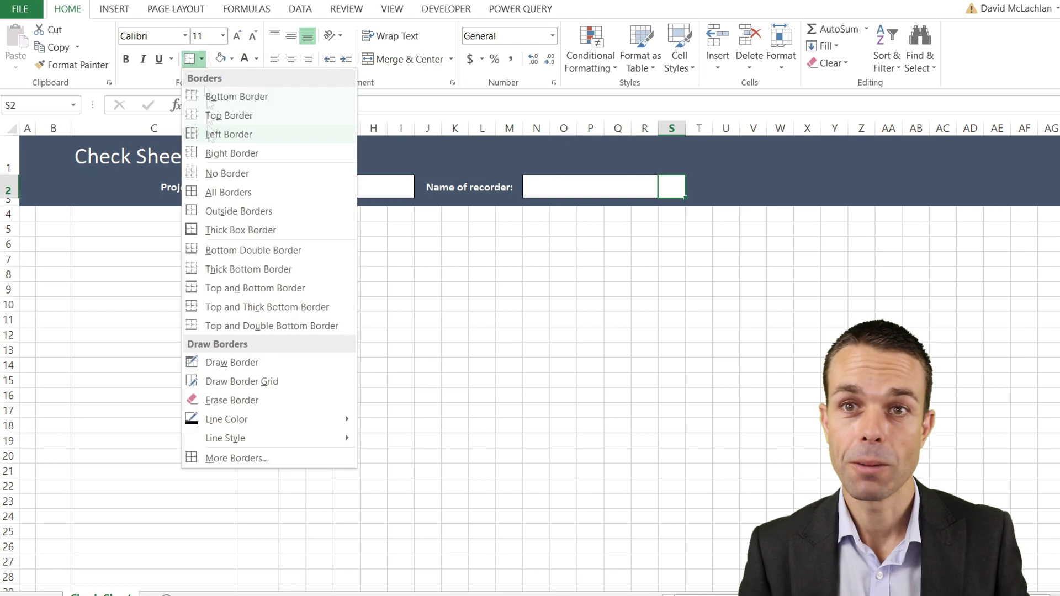
pyautogui.click(209, 135)
pyautogui.hotkey('ctrl', 'z')
pyautogui.click(508, 186)
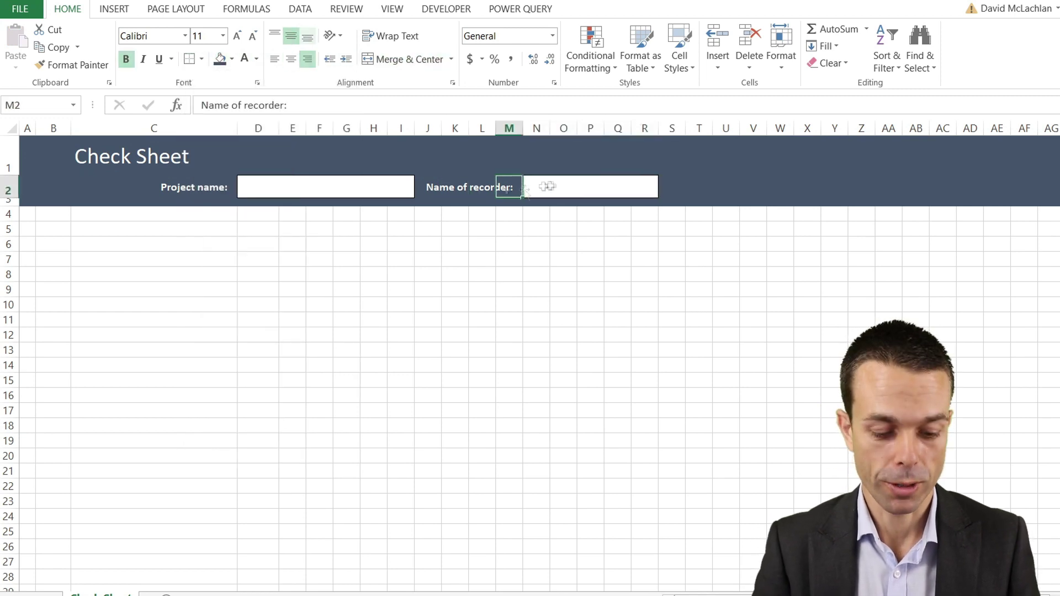
pyautogui.moveTo(519, 188); pyautogui.dragTo(672, 187)
pyautogui.hotkey('ctrl', 'c')
pyautogui.click(753, 187)
pyautogui.hotkey('ctrl', 'v')
# Step: Label V2 'Date Recorded:' and enter 21/03/2023 in the date box
pyautogui.click(754, 186)
pyautogui.write('Date Rr')
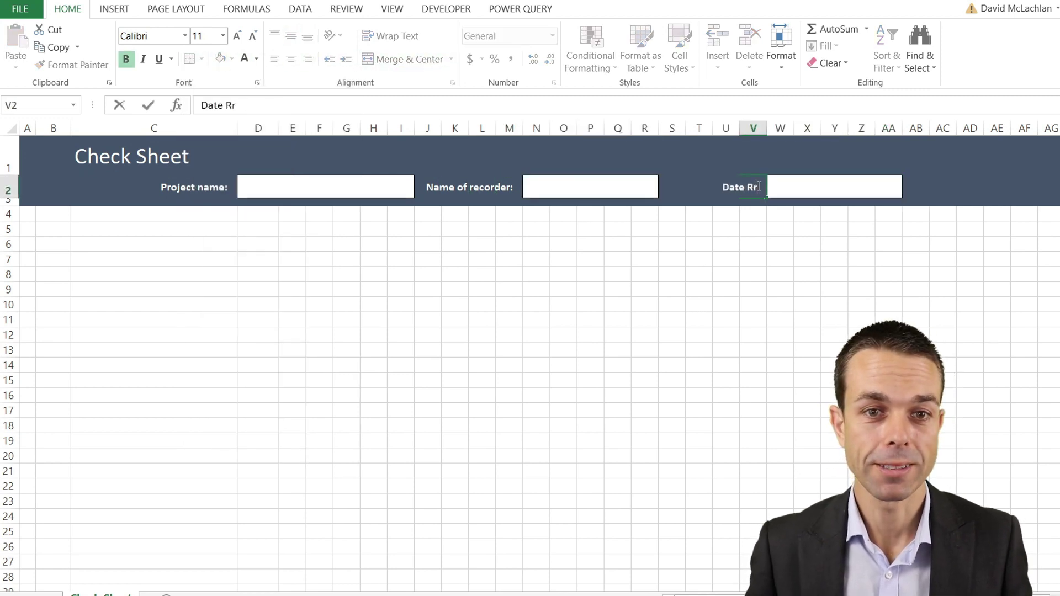
pyautogui.write('corded:')
pyautogui.press('Return')
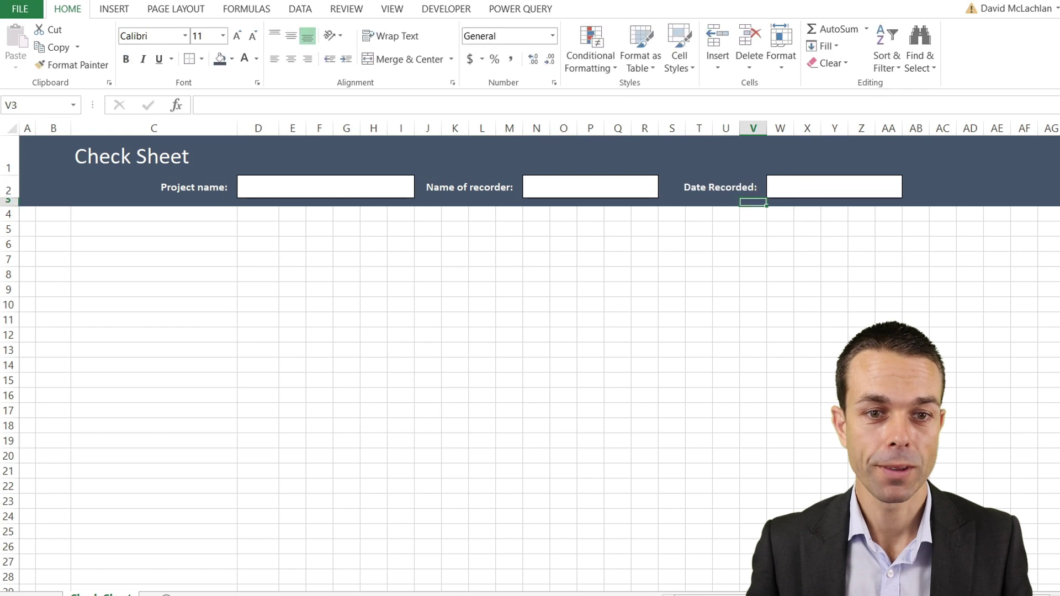
pyautogui.click(868, 190)
pyautogui.write('21/03/2023')
pyautogui.press('Return')
pyautogui.click(867, 190)
# Step: Left-align the text in the input boxes and shrink the spacer rows below the header
pyautogui.keyDown('ctrl'); pyautogui.click(590, 187); pyautogui.keyUp('ctrl')
pyautogui.keyDown('ctrl'); pyautogui.click(339, 178); pyautogui.keyUp('ctrl')
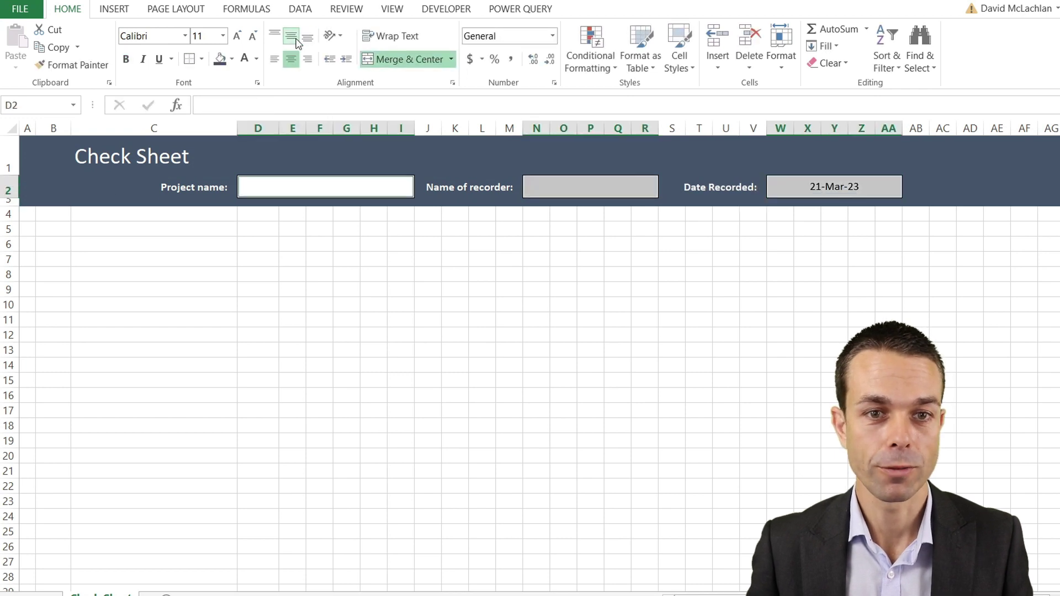
pyautogui.click(336, 183)
pyautogui.keyDown('ctrl'); pyautogui.click(530, 187); pyautogui.keyUp('ctrl')
pyautogui.click(330, 190)
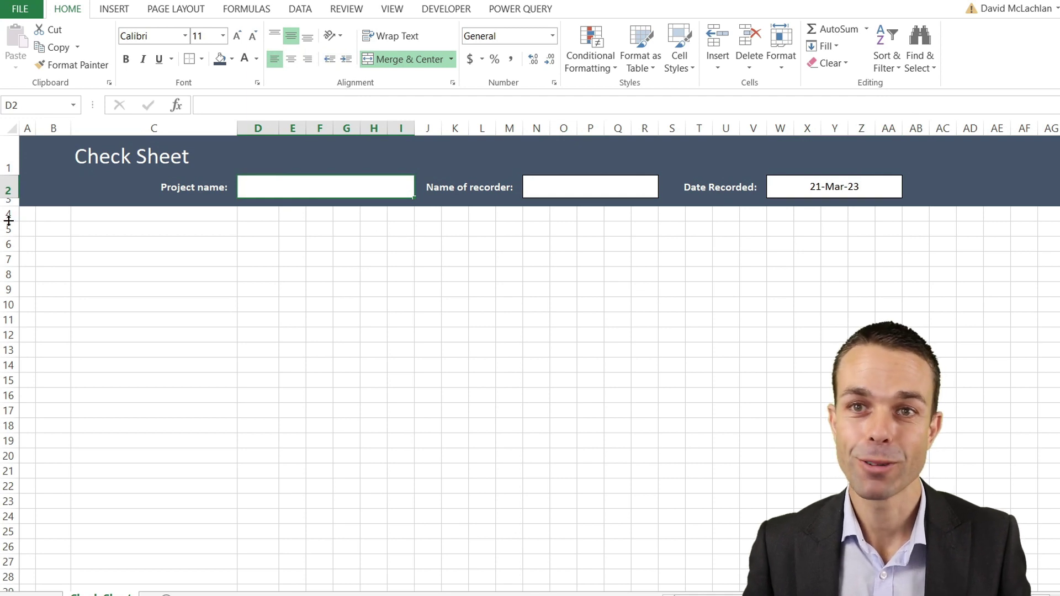
pyautogui.moveTo(8, 221); pyautogui.dragTo(8, 214)
# Step: Shade header row 6 through column AG green-grey and make it taller
pyautogui.click(53, 237)
pyautogui.keyDown('shift'); pyautogui.click(1036, 242); pyautogui.keyUp('shift')
pyautogui.keyDown('shift'); pyautogui.click(1055, 235); pyautogui.keyUp('shift')
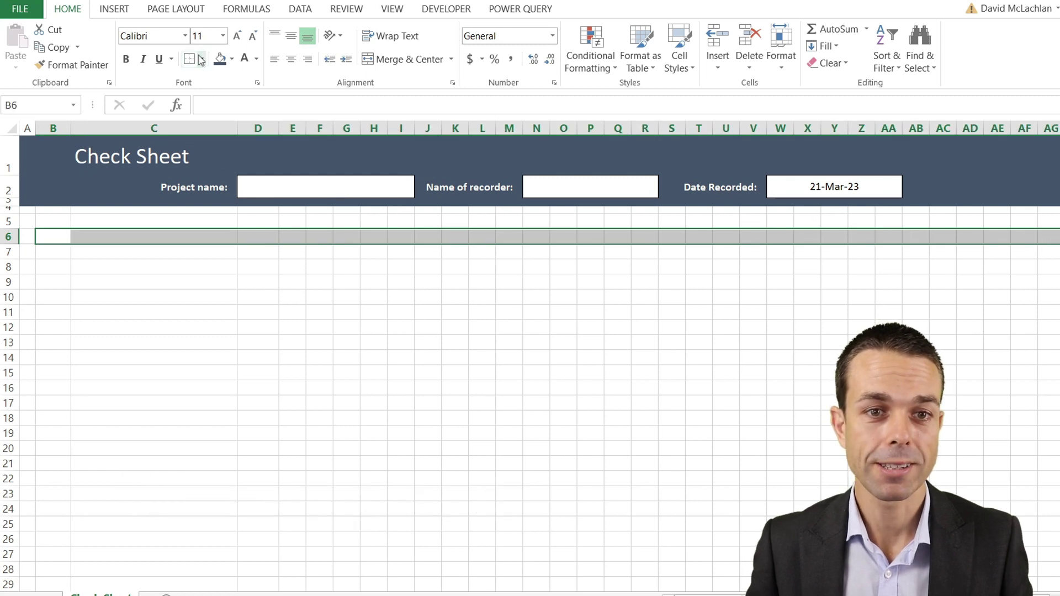
pyautogui.click(232, 59)
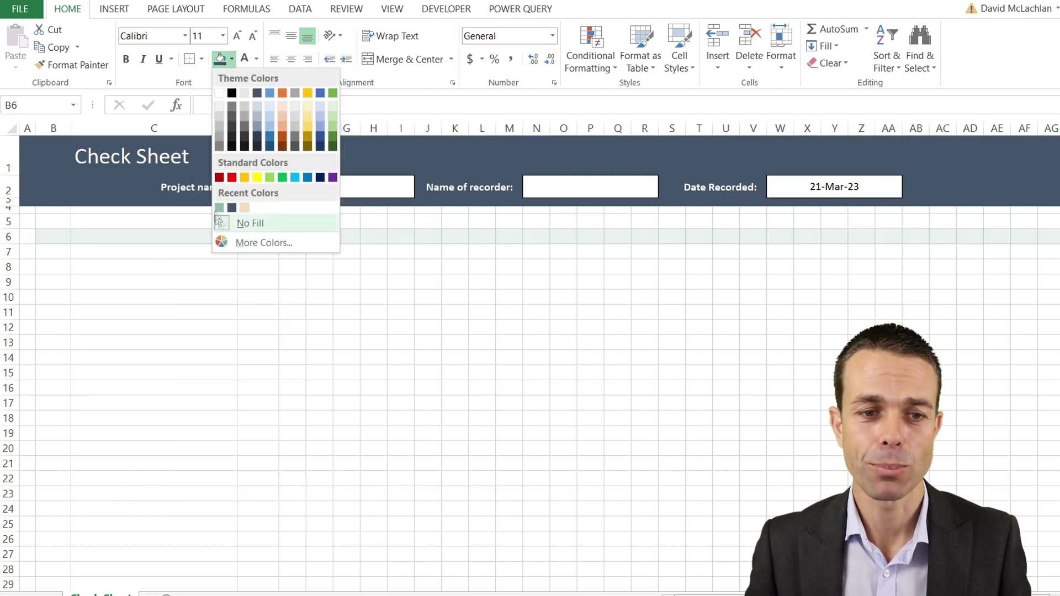
pyautogui.click(219, 205)
pyautogui.moveTo(8, 250); pyautogui.dragTo(10, 259)
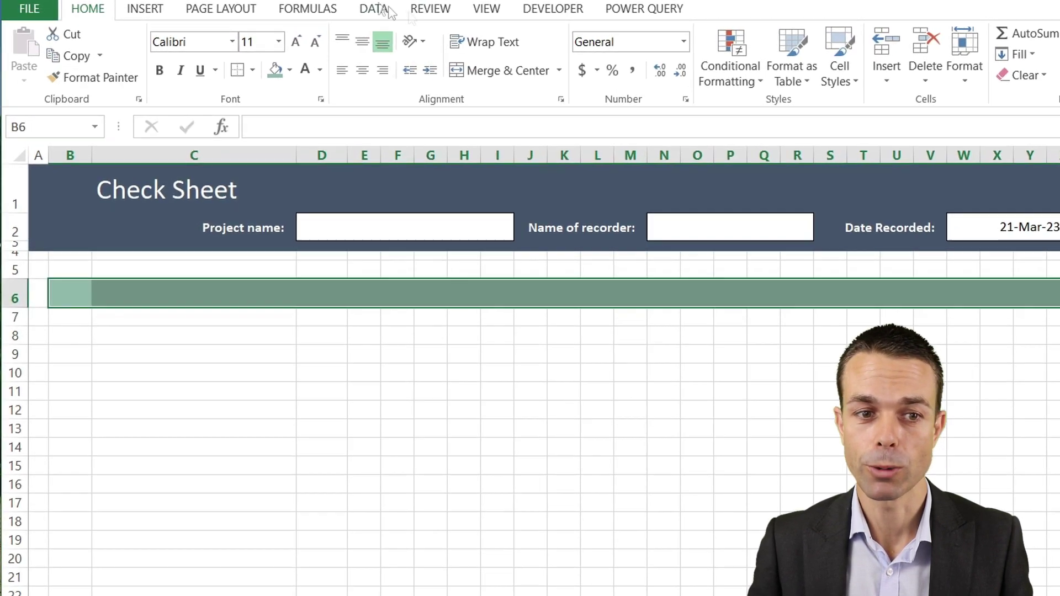
# Step: Enter # in B6 and make the header row bold and centred horizontally and vertically
pyautogui.click(67, 300)
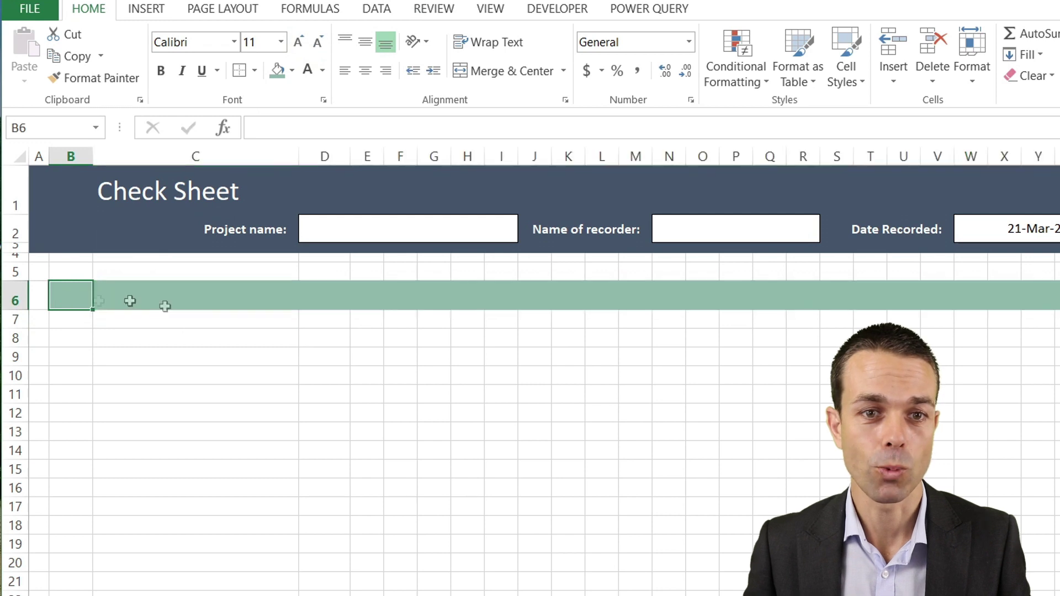
pyautogui.write('#')
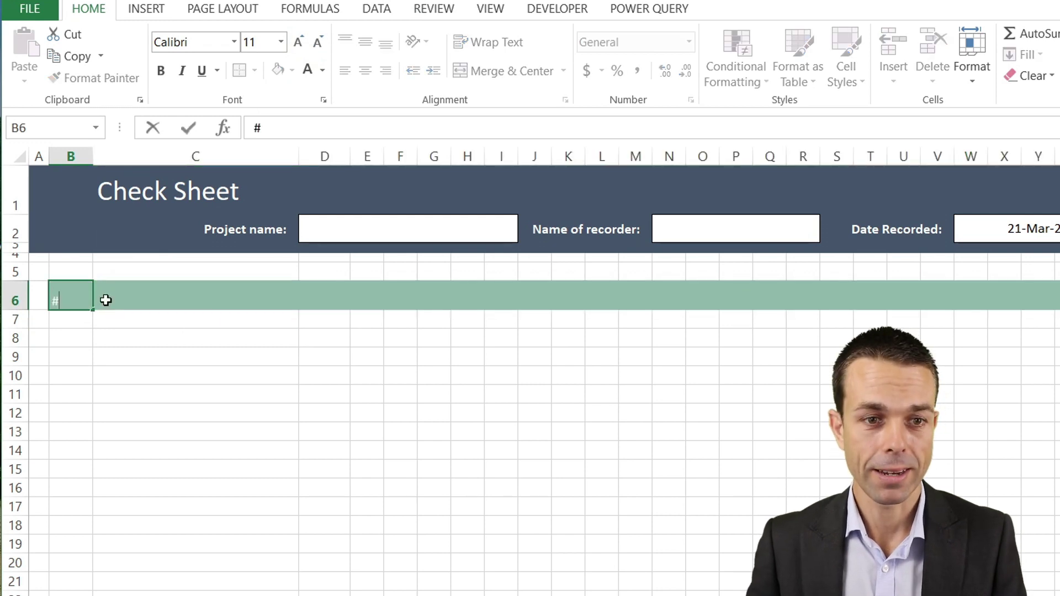
pyautogui.click(151, 297)
pyautogui.click(53, 301)
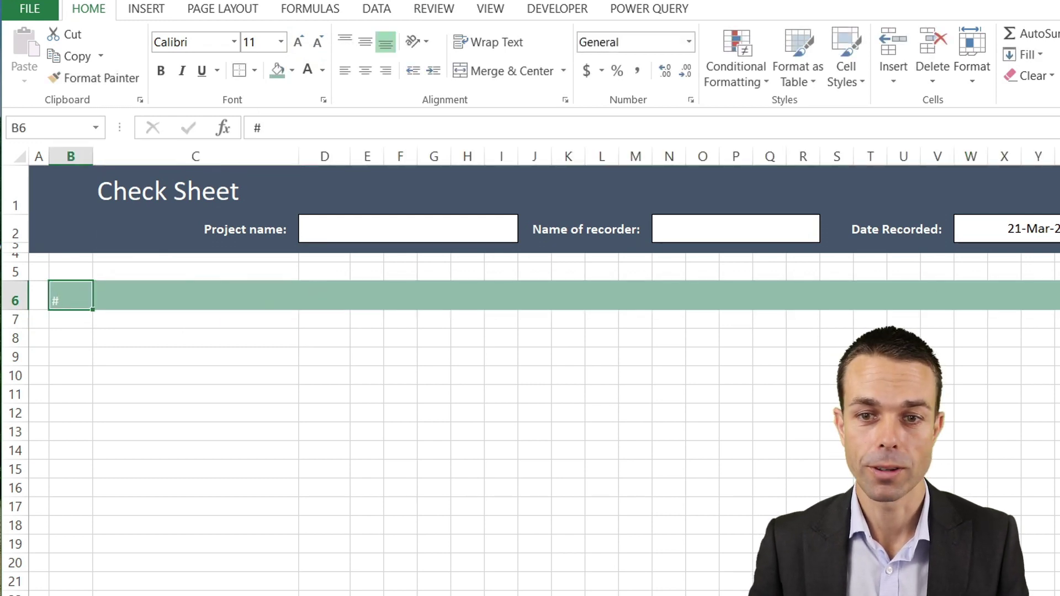
pyautogui.hotkey('ctrl', 'shift', 'Right')
pyautogui.click(365, 42)
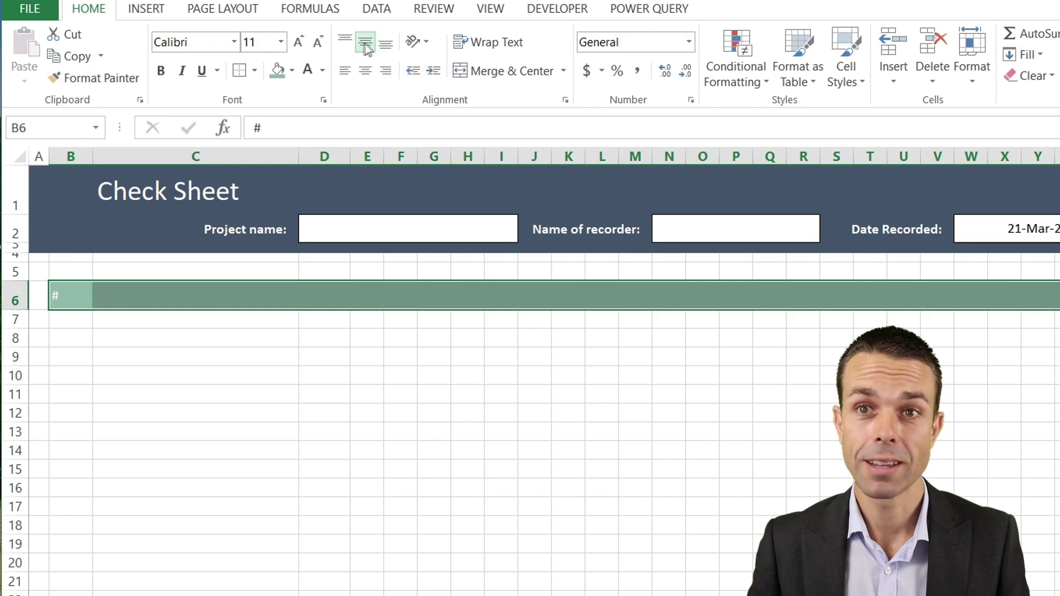
pyautogui.click(366, 72)
pyautogui.hotkey('ctrl', 'b')
# Step: Add 'Types, Items or events' in C6 and 'Total' in D6, selecting rows 7–17 for resizing
pyautogui.click(204, 297)
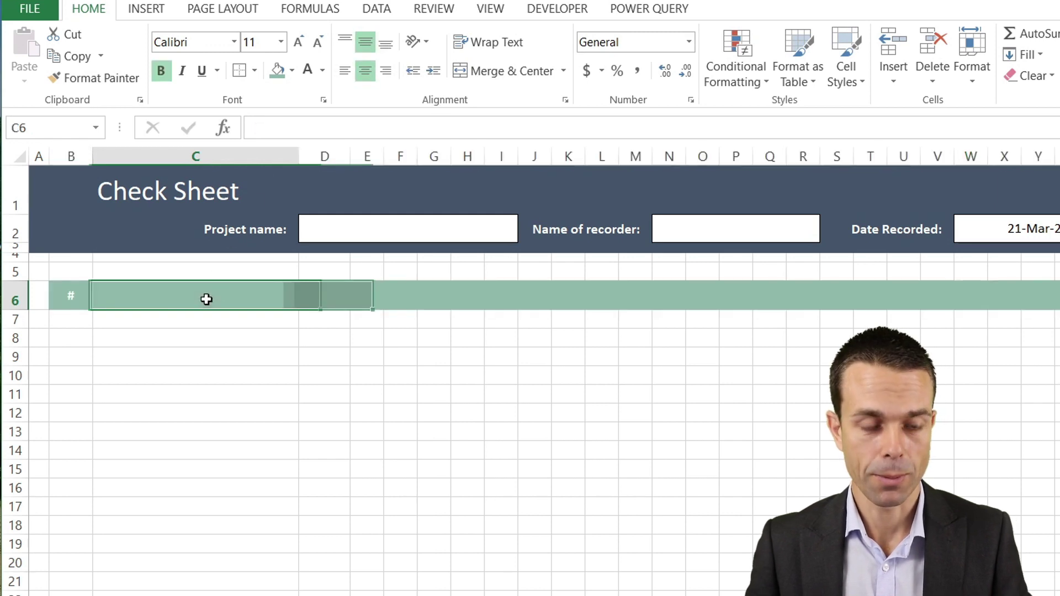
pyautogui.write('Typ')
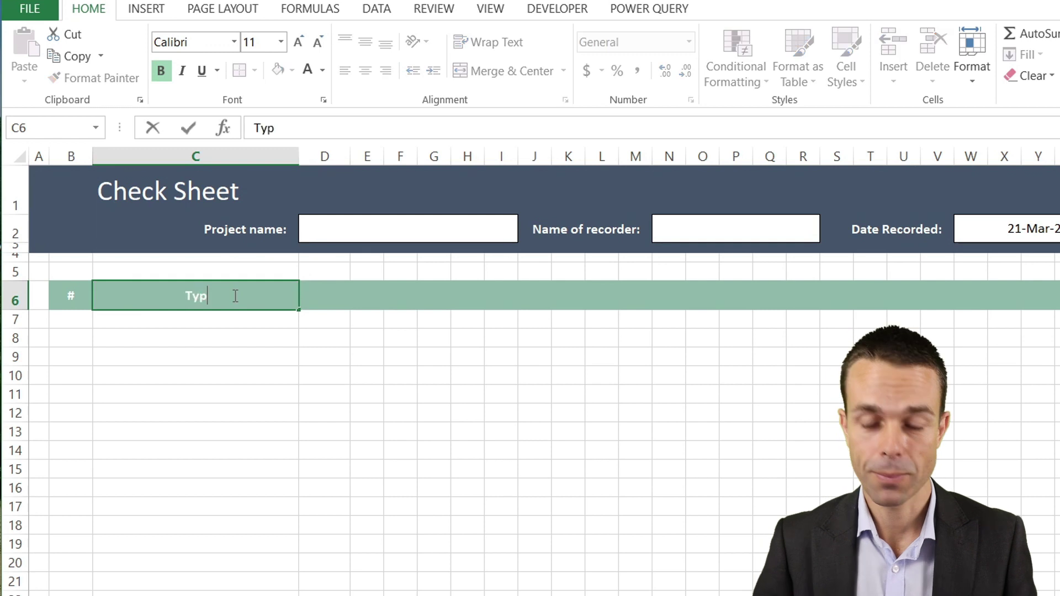
pyautogui.write('es, Items or events')
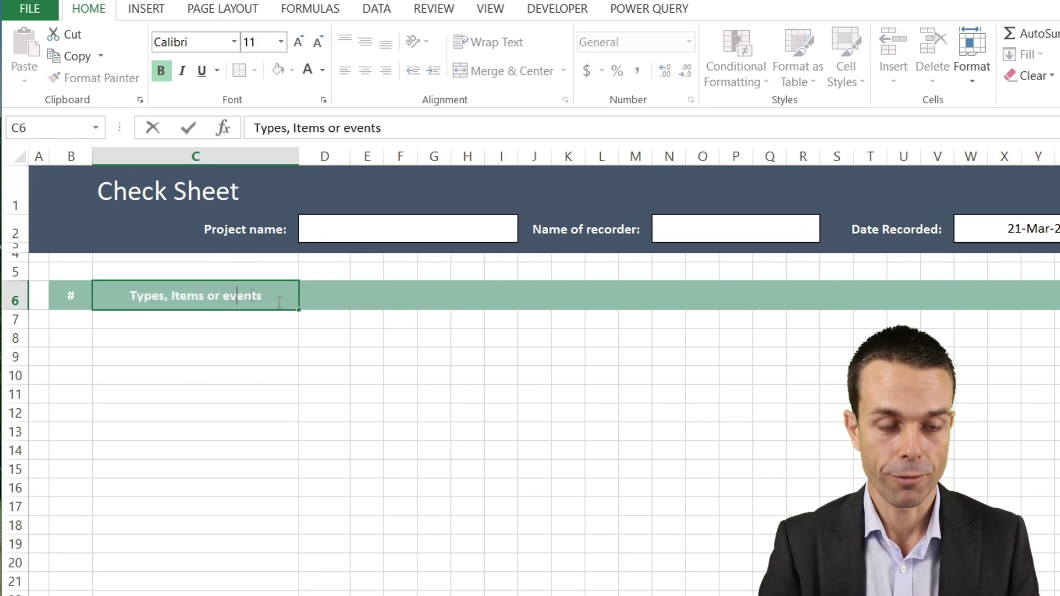
pyautogui.click(220, 336)
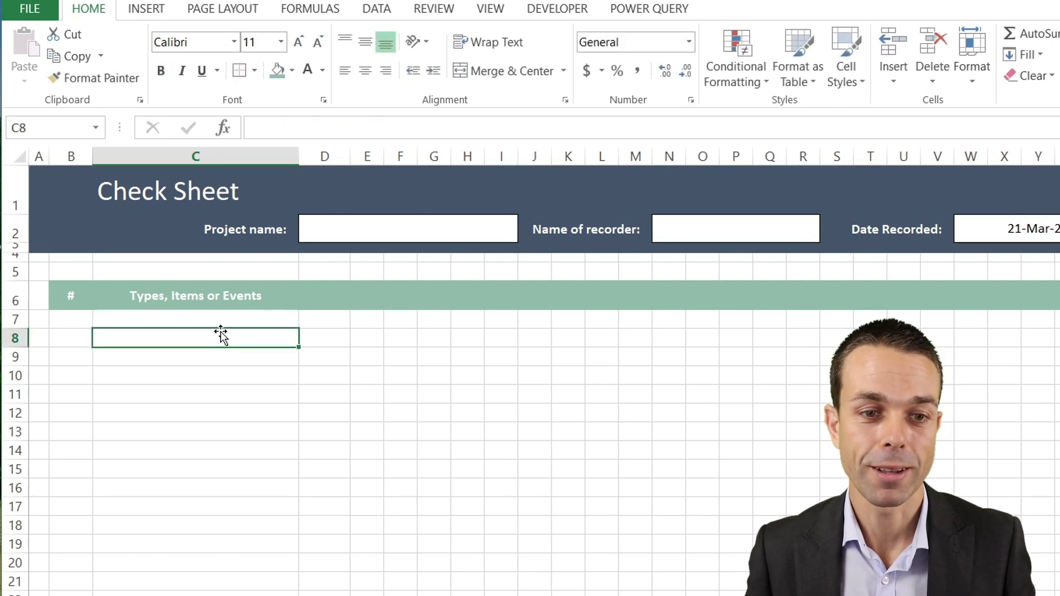
pyautogui.click(161, 314)
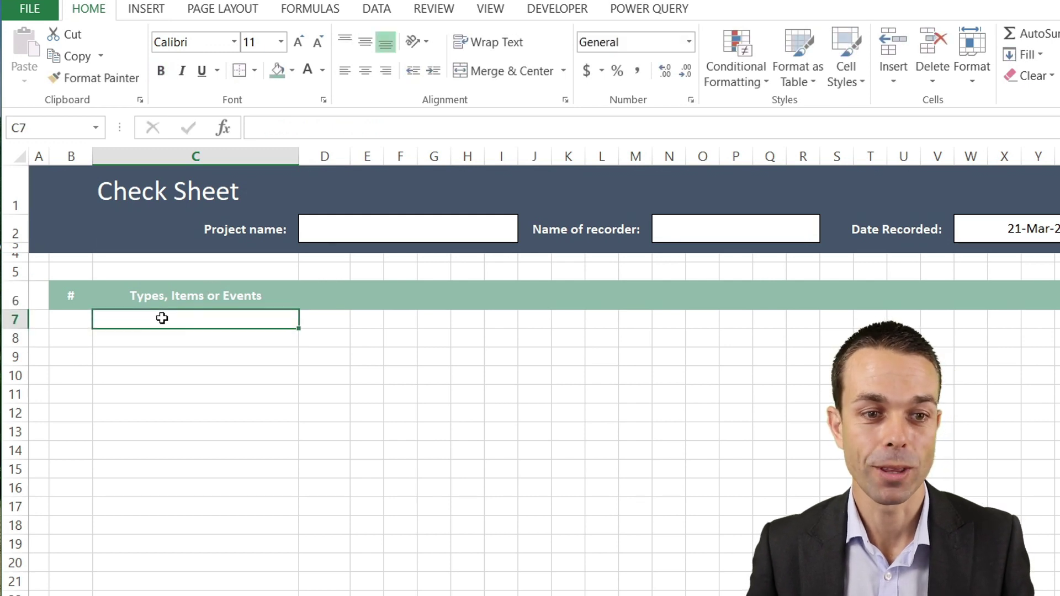
pyautogui.click(14, 320)
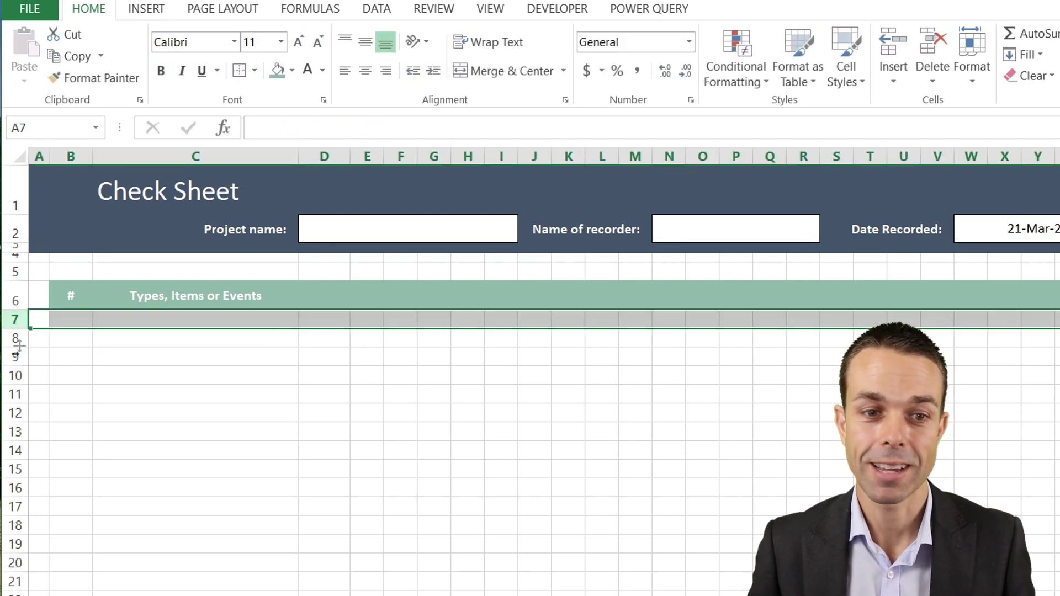
pyautogui.keyDown('shift'); pyautogui.click(15, 506); pyautogui.keyUp('shift')
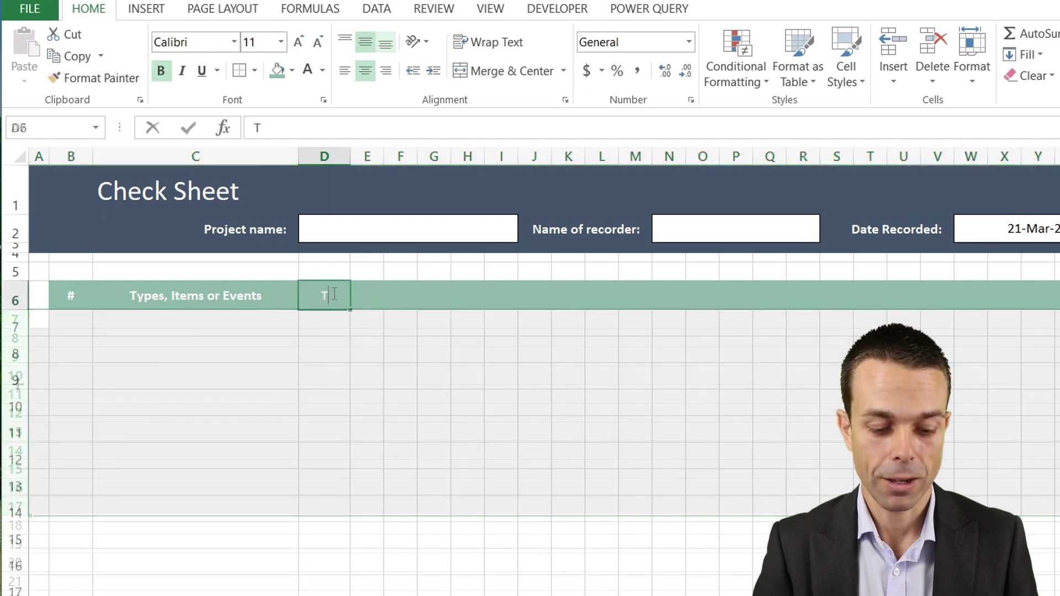
pyautogui.write('otal')
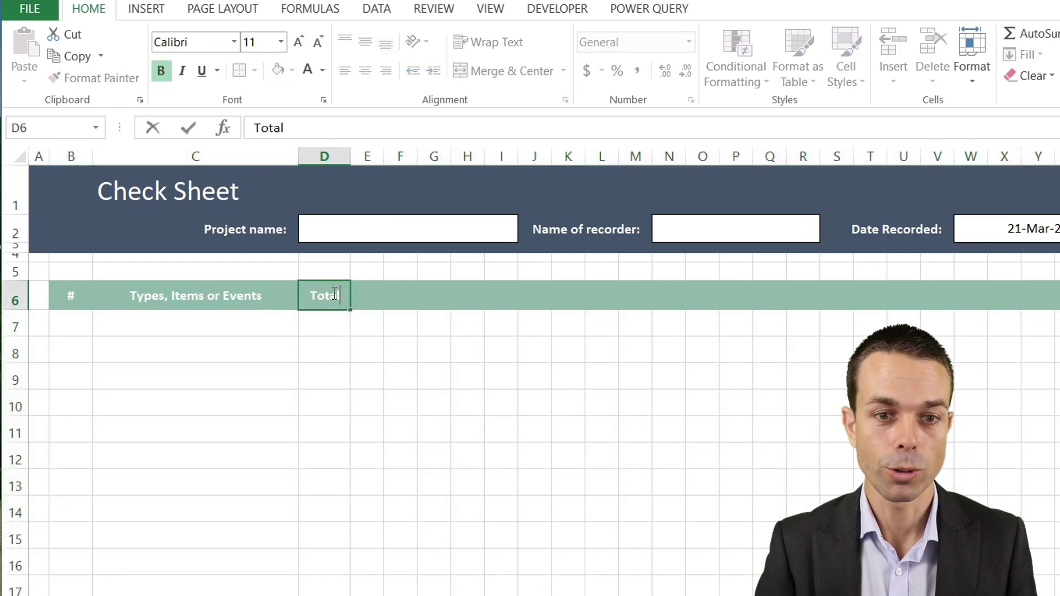
pyautogui.press('Return')
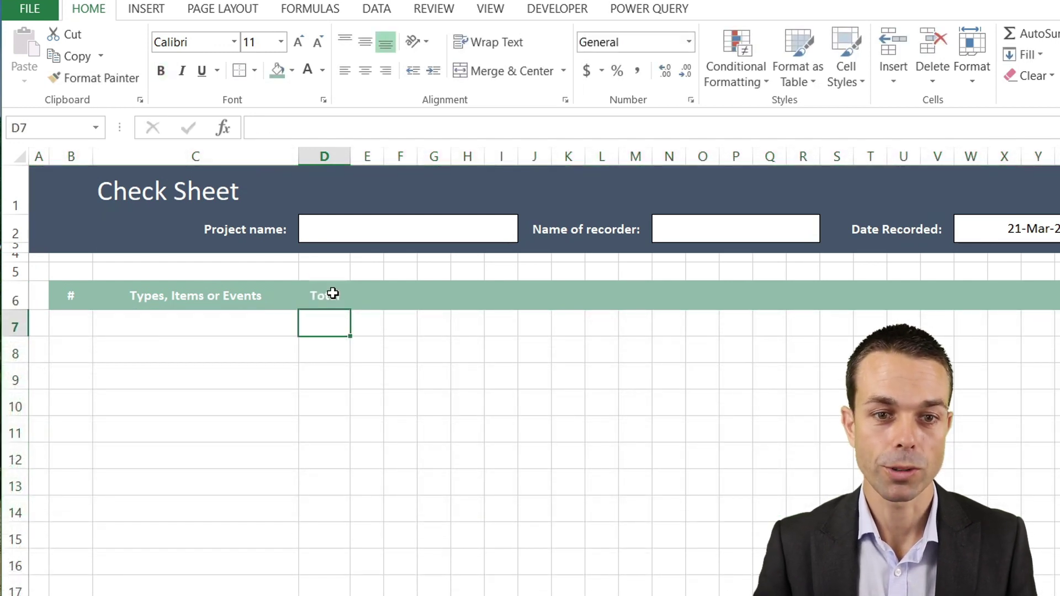
# Step: Number the day columns 1 to 5 starting in E6
pyautogui.click(366, 297)
pyautogui.write('1')
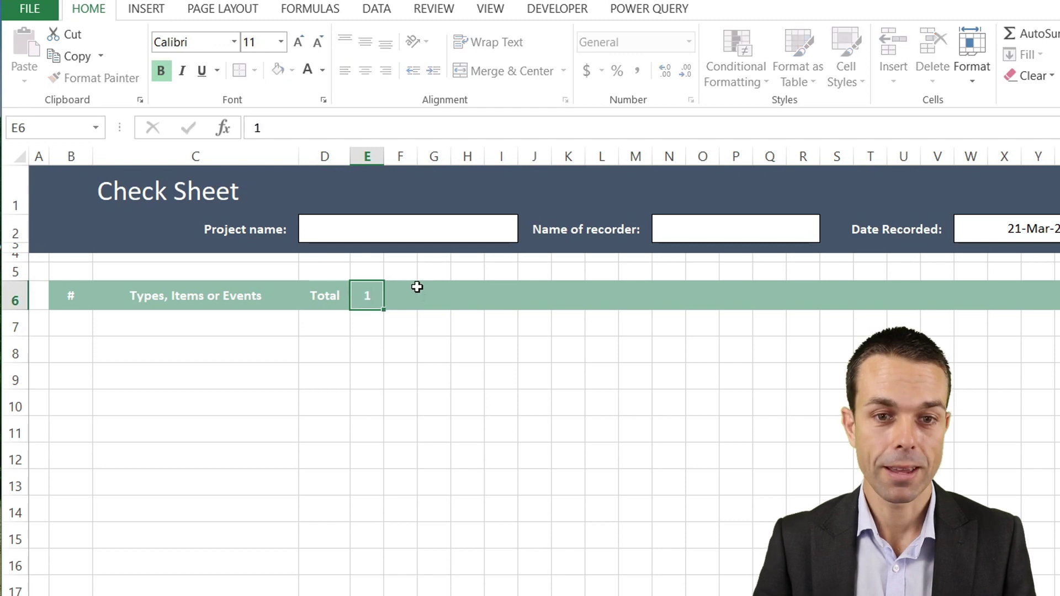
pyautogui.press('Tab')
pyautogui.write('2')
pyautogui.press('Tab')
pyautogui.write('3')
pyautogui.press('Tab')
pyautogui.write('4')
pyautogui.press('Tab')
pyautogui.write('5')
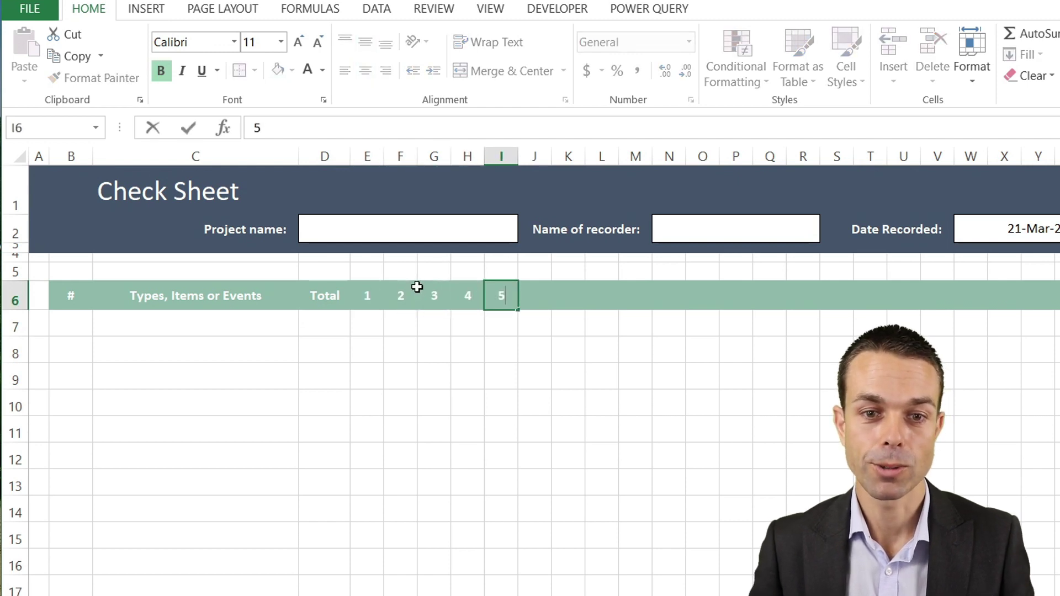
pyautogui.moveTo(427, 294); pyautogui.dragTo(1057, 310)
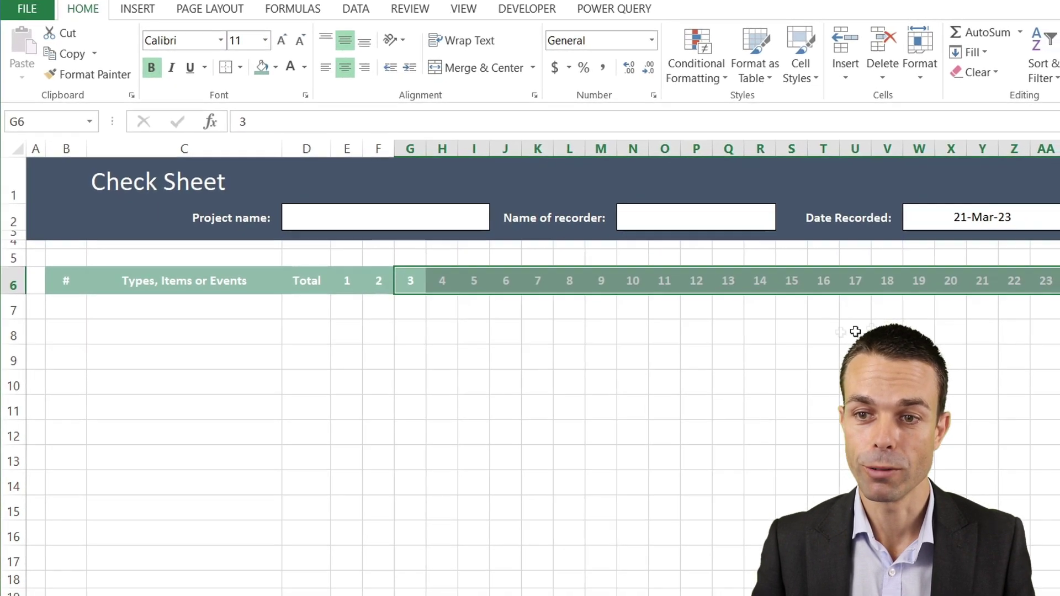
# Step: Extend the day numbers to 29, add a thick box border, and choose a thin line style in More Borders
pyautogui.click(870, 353)
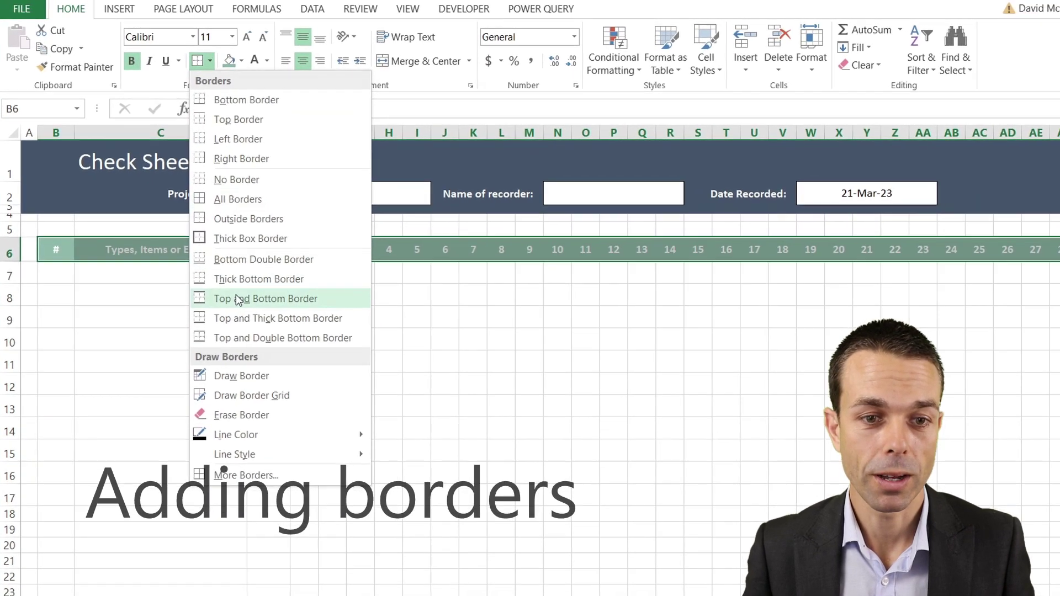
pyautogui.click(230, 230)
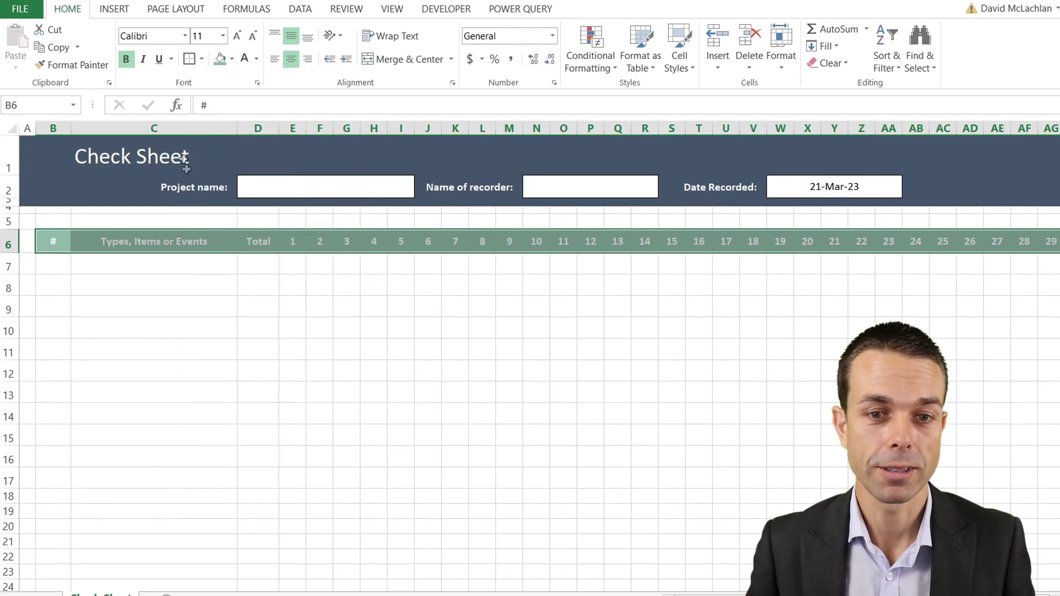
pyautogui.click(202, 61)
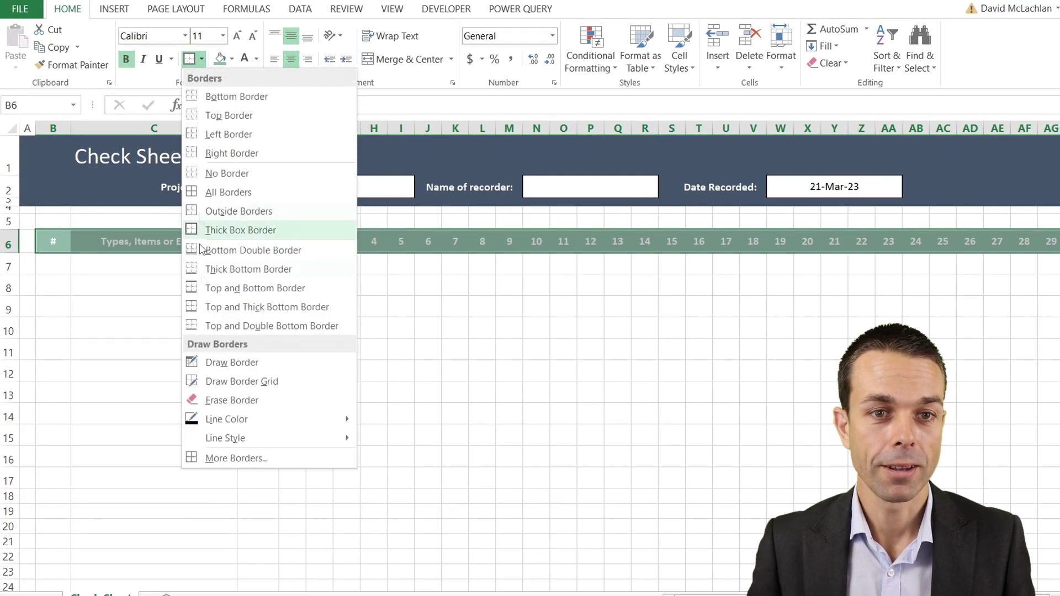
pyautogui.click(254, 457)
pyautogui.moveTo(770, 157); pyautogui.dragTo(357, 123)
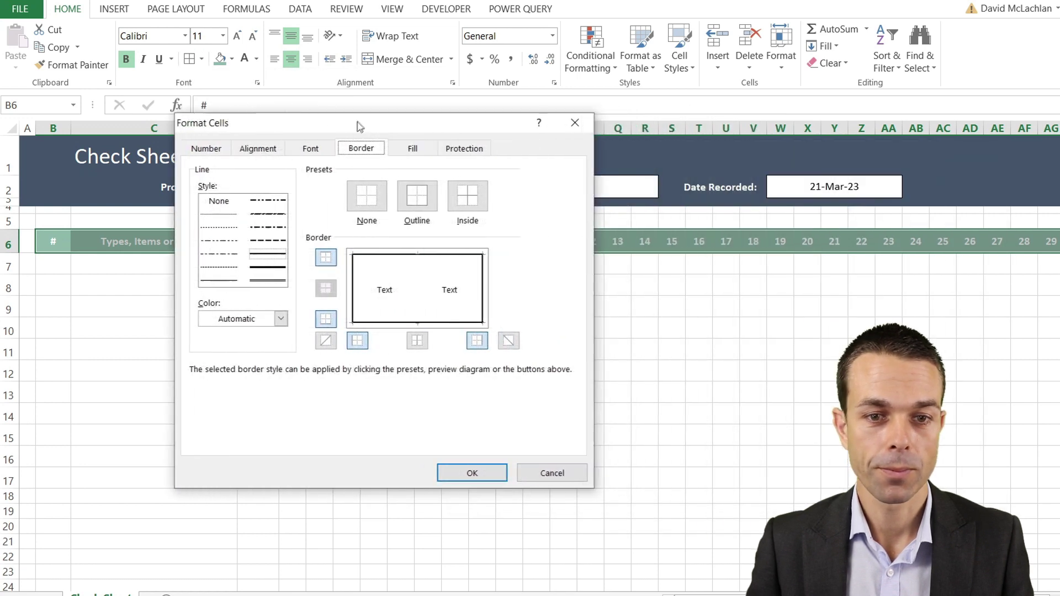
pyautogui.click(222, 282)
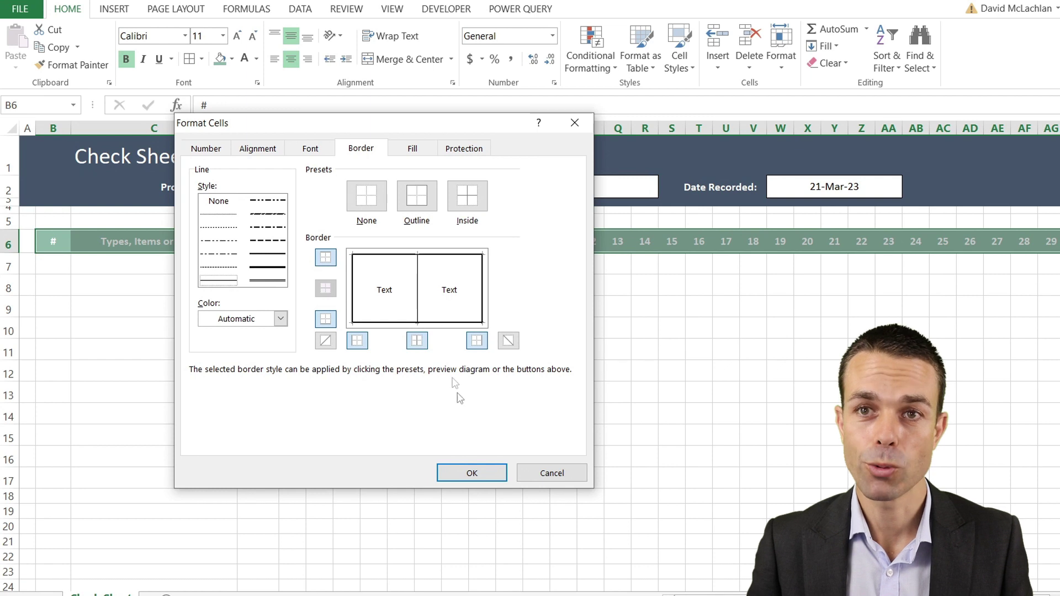
# Step: Apply the thin inside borders to the header row and fill D6:D15 peach
pyautogui.click(471, 473)
pyautogui.click(311, 310)
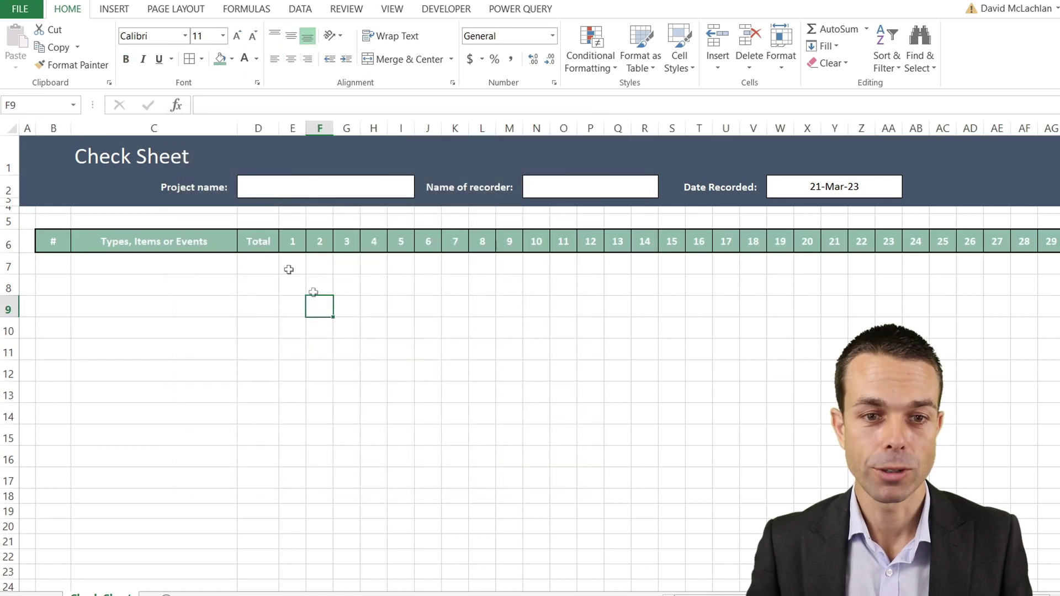
pyautogui.click(259, 234)
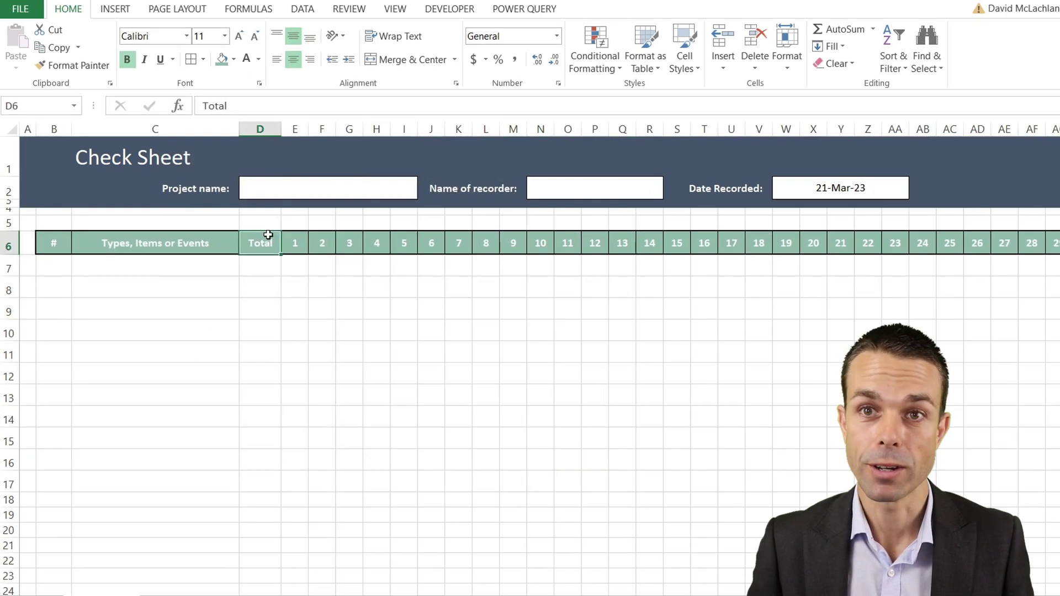
pyautogui.moveTo(293, 494); pyautogui.dragTo(298, 303)
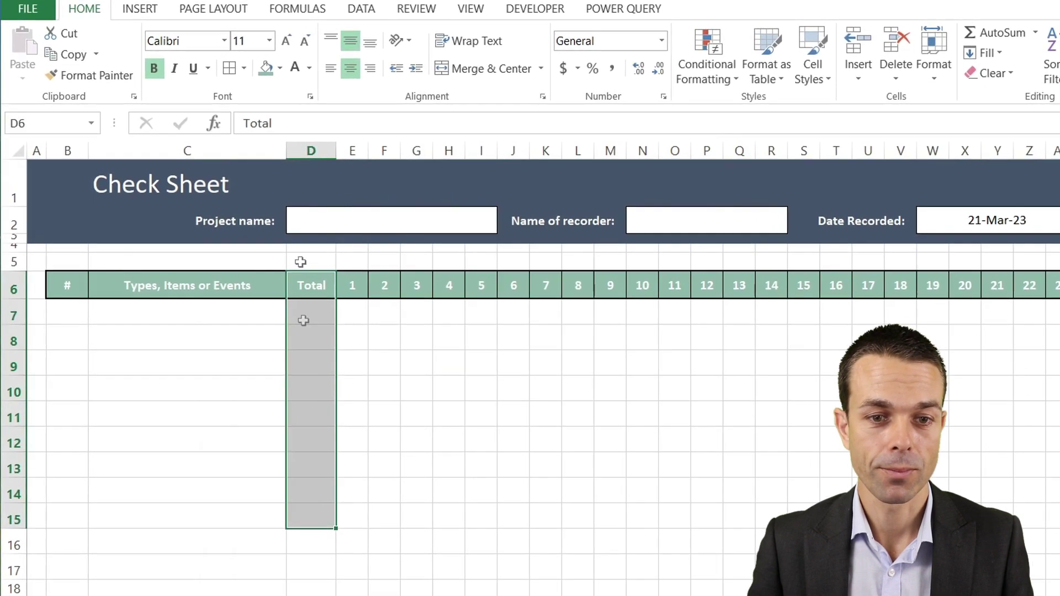
pyautogui.click(267, 65)
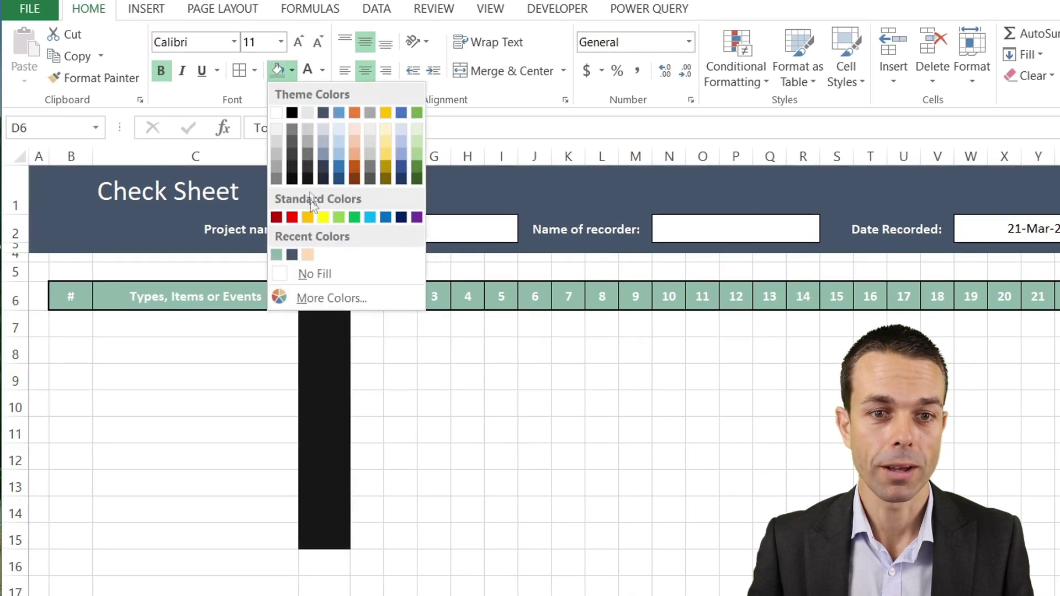
pyautogui.click(308, 253)
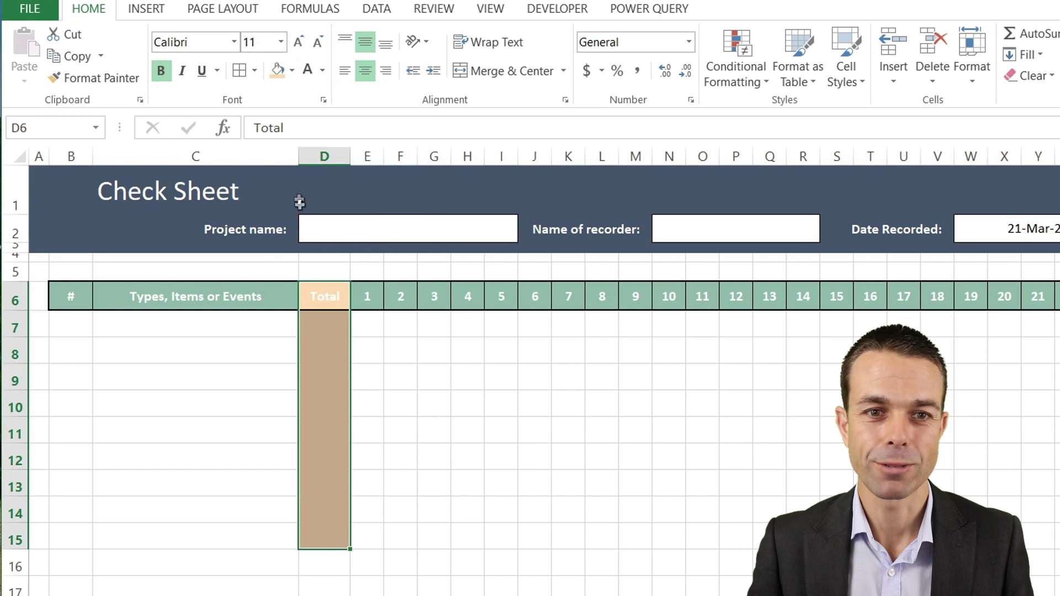
# Step: Give the Total heading in D6 a dark blue-grey font colour
pyautogui.click(330, 297)
pyautogui.click(323, 70)
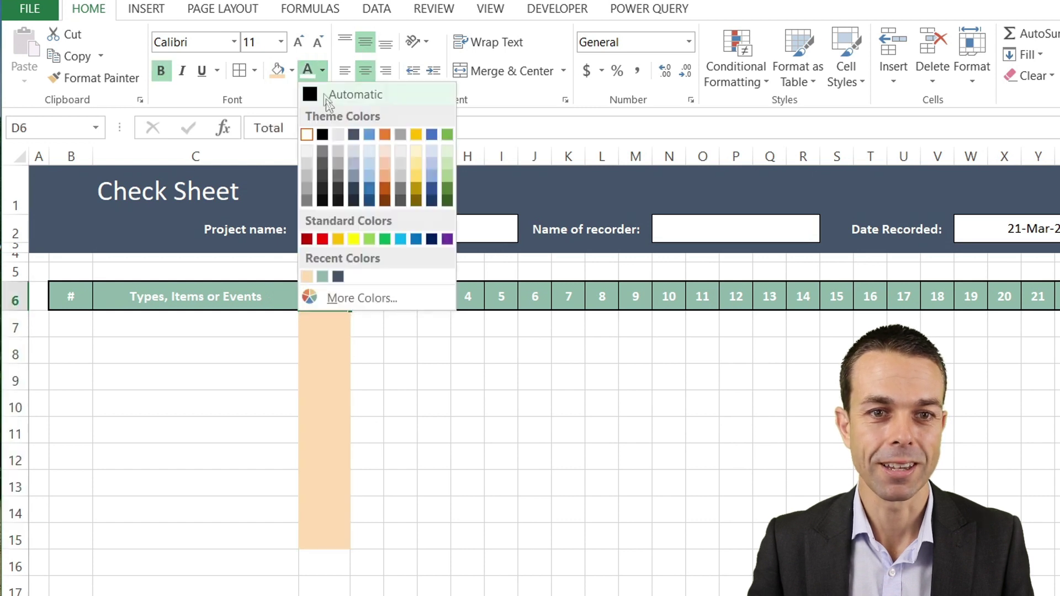
pyautogui.click(353, 134)
pyautogui.click(389, 352)
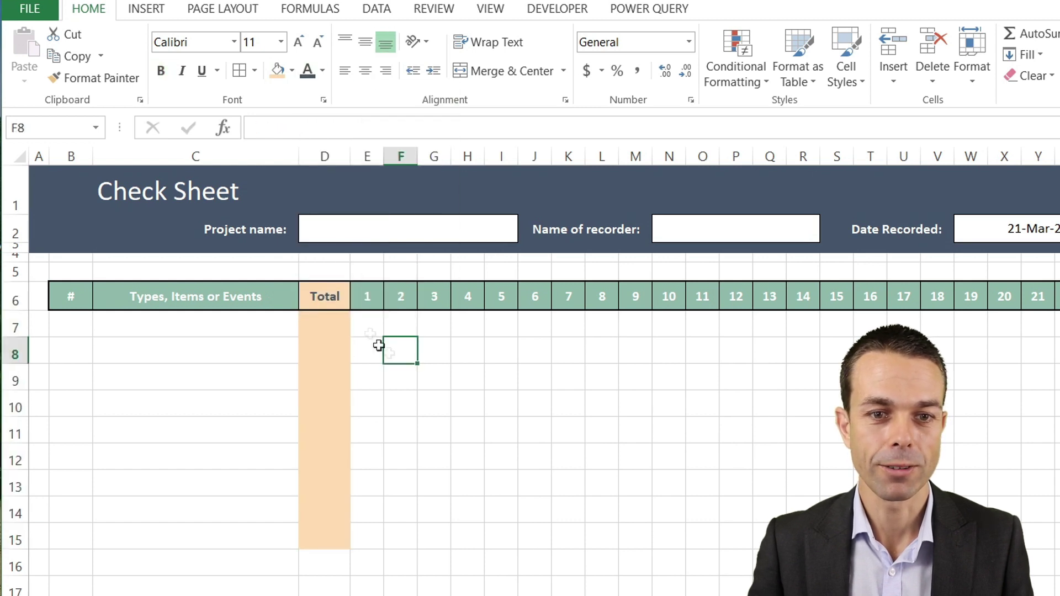
pyautogui.click(329, 296)
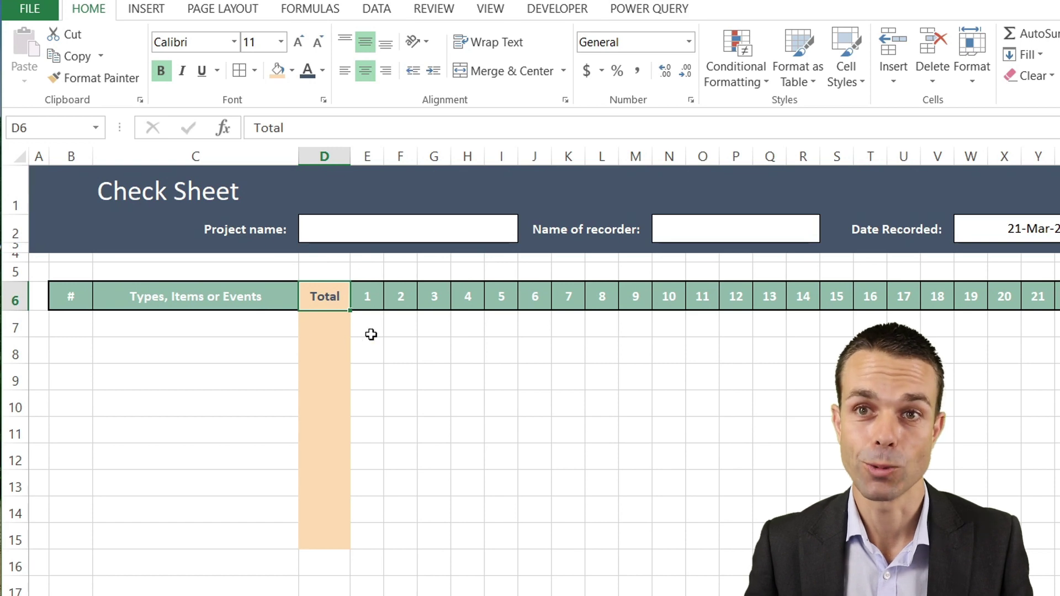
pyautogui.click(468, 382)
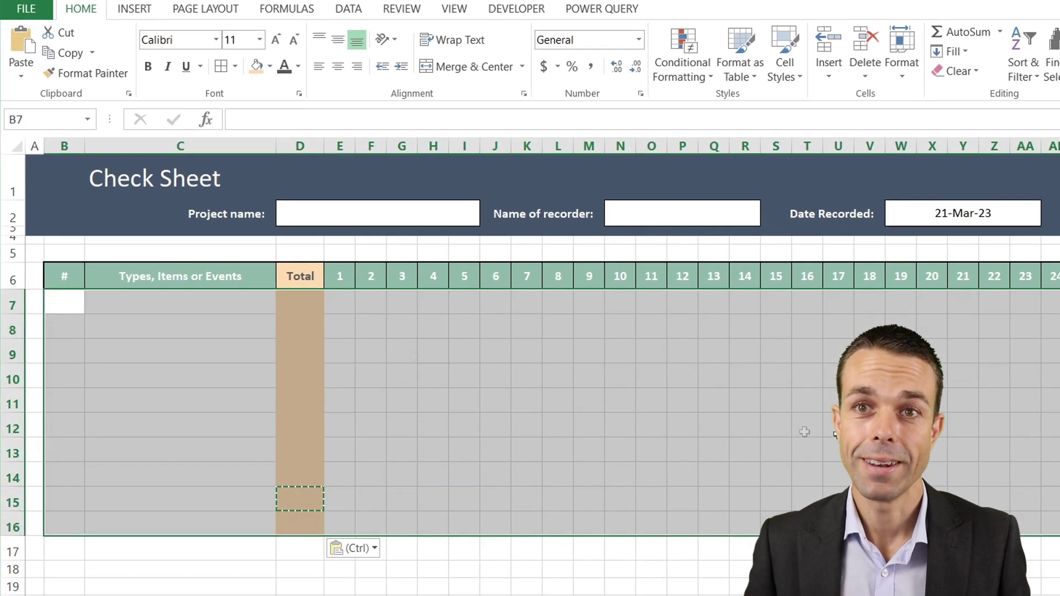
# Step: Put a thick box border around the tally grid
pyautogui.click(236, 66)
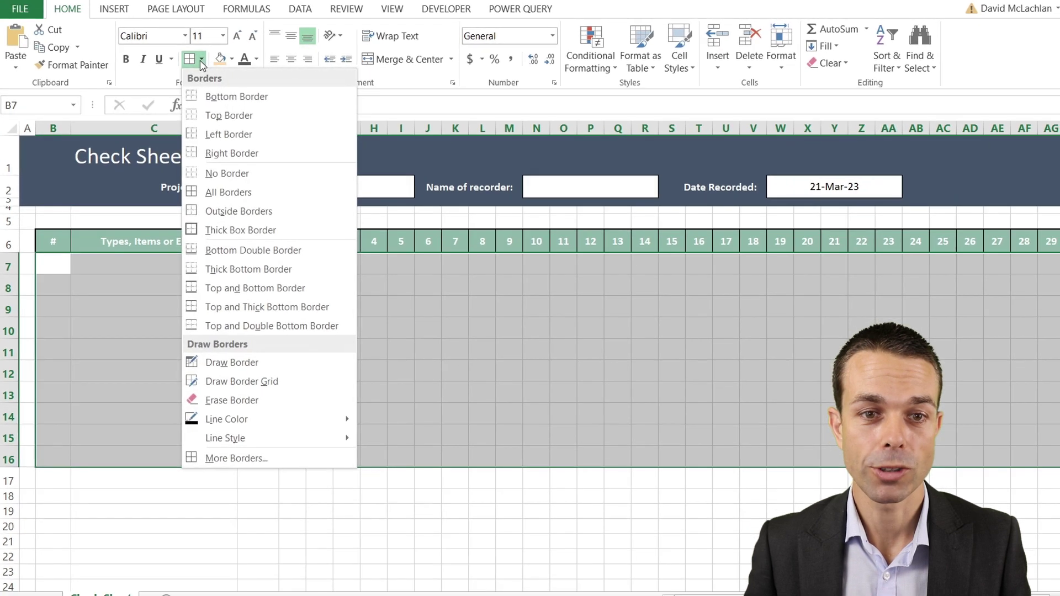
pyautogui.click(242, 232)
pyautogui.click(371, 338)
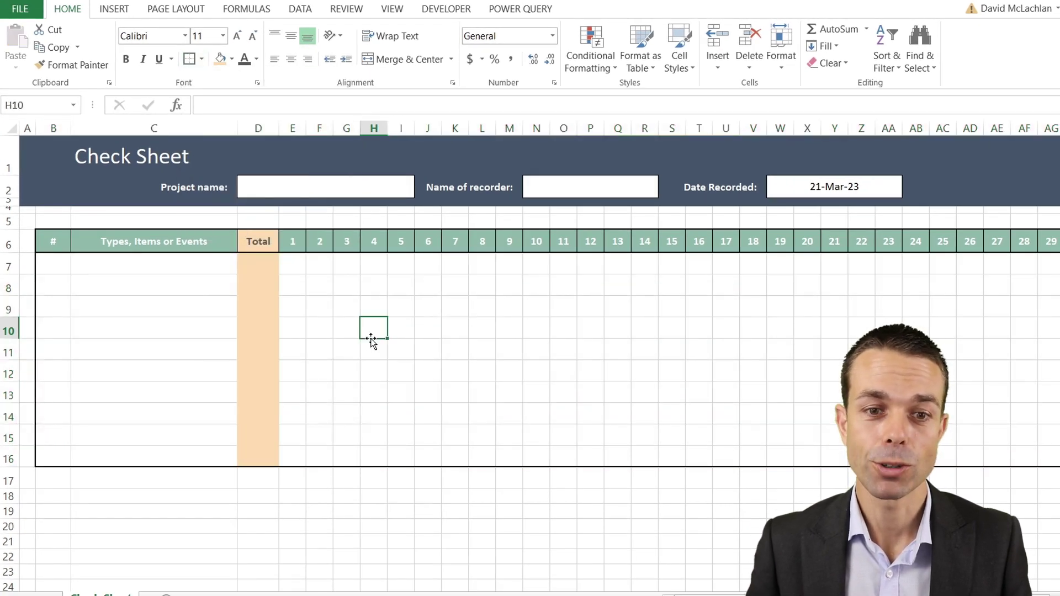
# Step: Add dotted inside-horizontal lines between the rows of grid B7:AG16
pyautogui.click(50, 265)
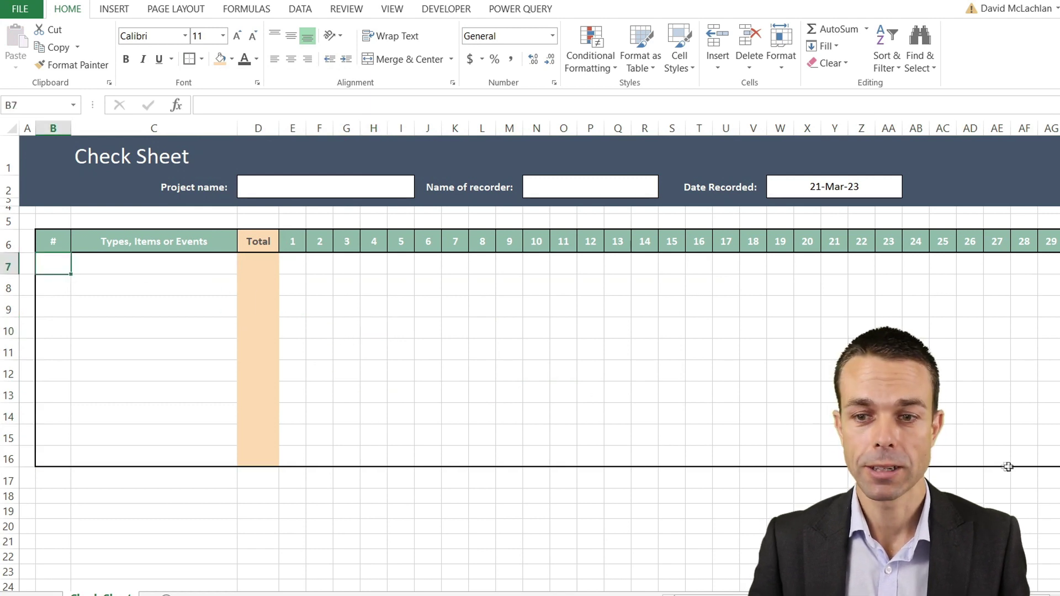
pyautogui.keyDown('shift'); pyautogui.click(1052, 451); pyautogui.keyUp('shift')
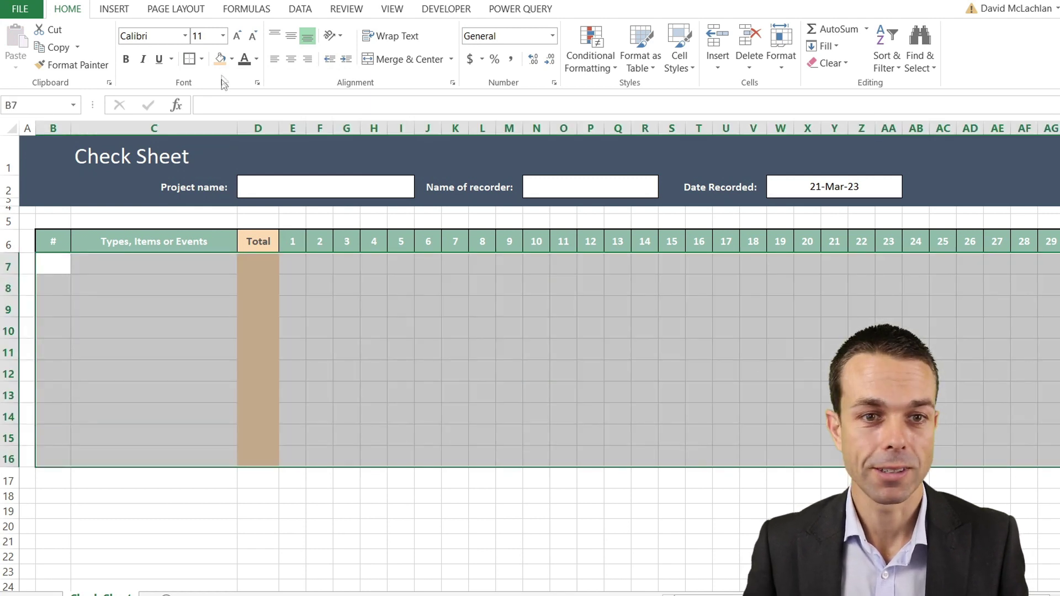
pyautogui.click(197, 57)
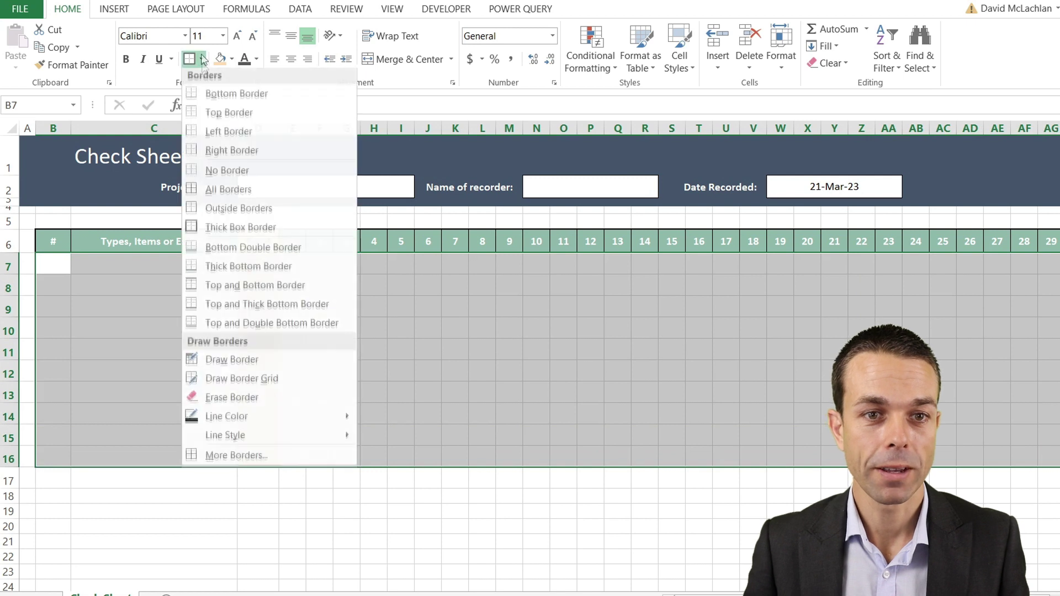
pyautogui.click(236, 456)
pyautogui.click(214, 228)
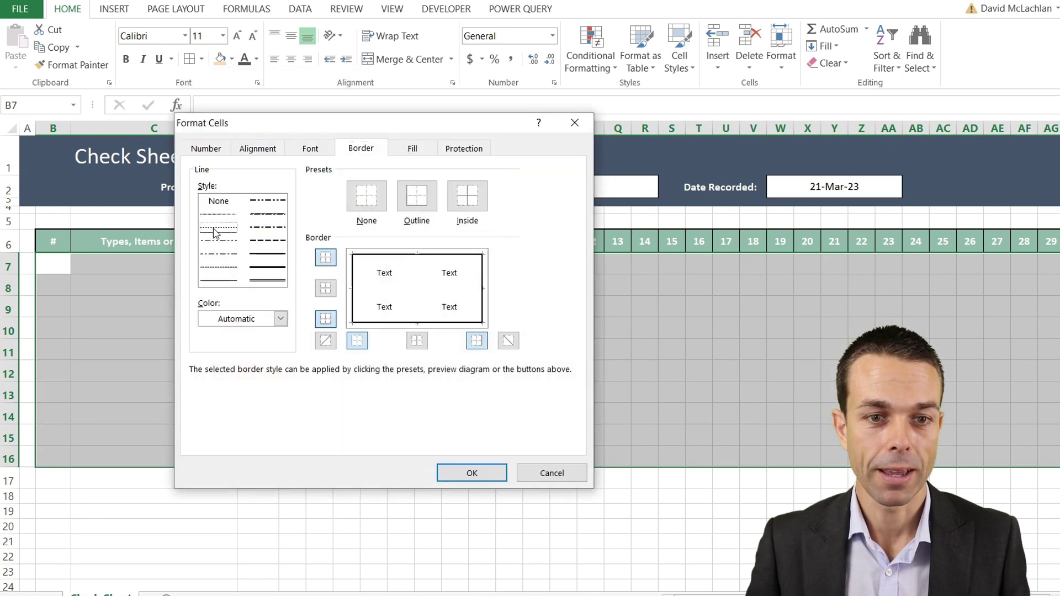
pyautogui.click(358, 288)
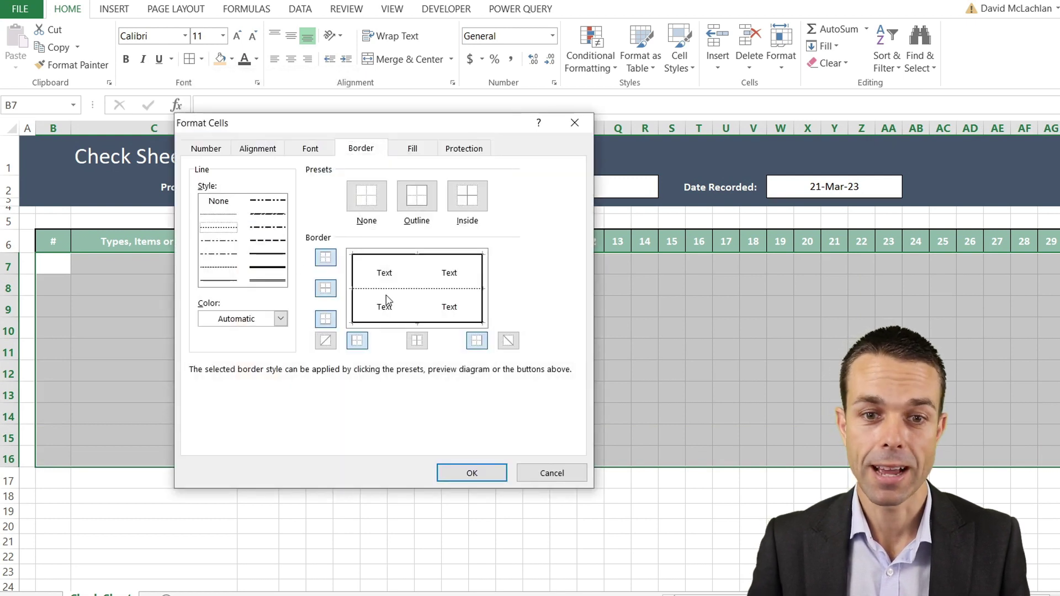
pyautogui.click(478, 475)
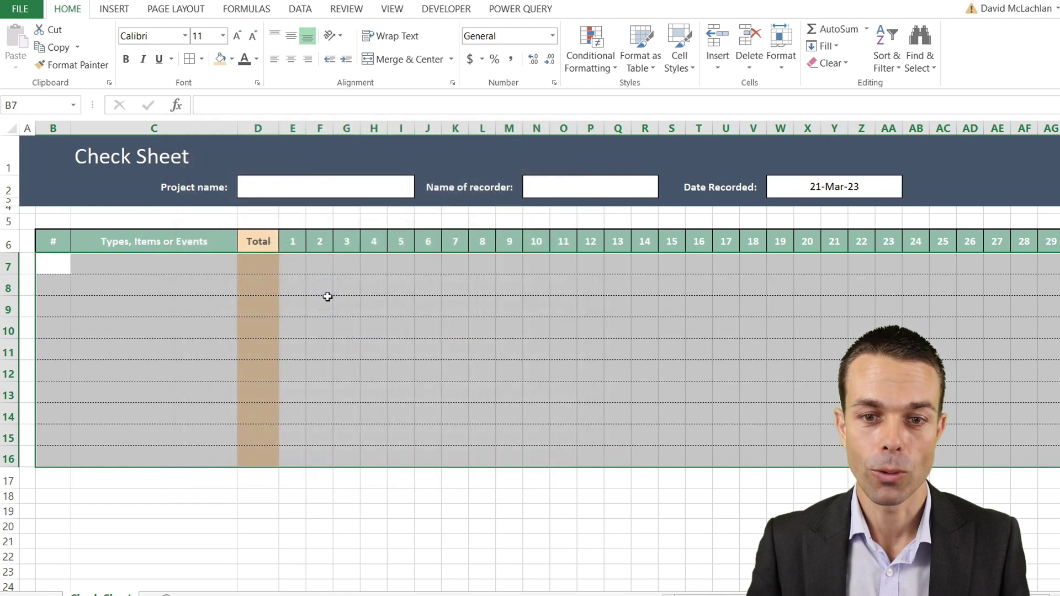
pyautogui.click(55, 256)
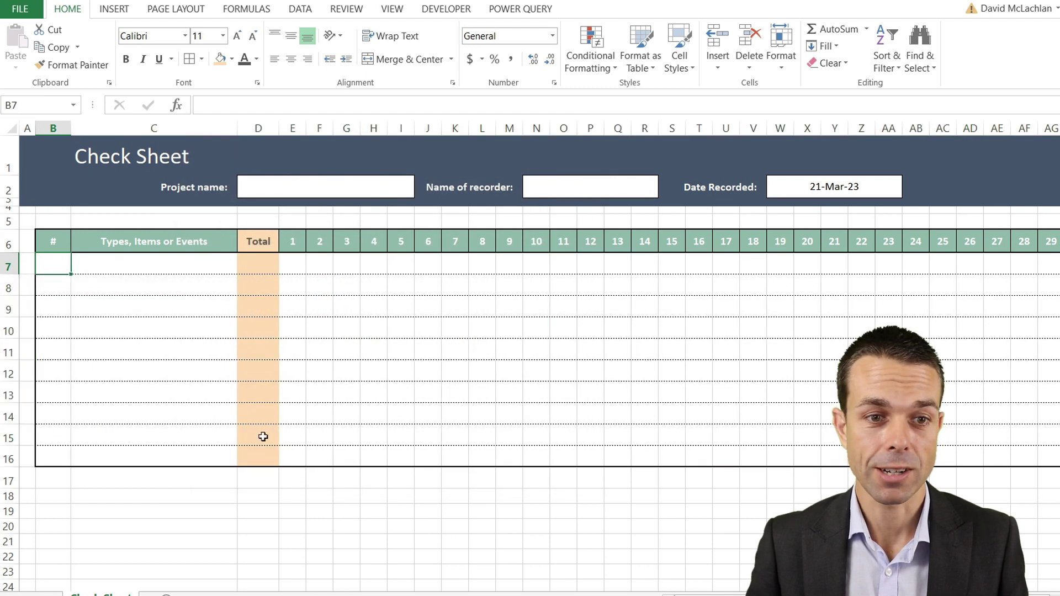
pyautogui.keyDown('shift'); pyautogui.click(260, 456); pyautogui.keyUp('shift')
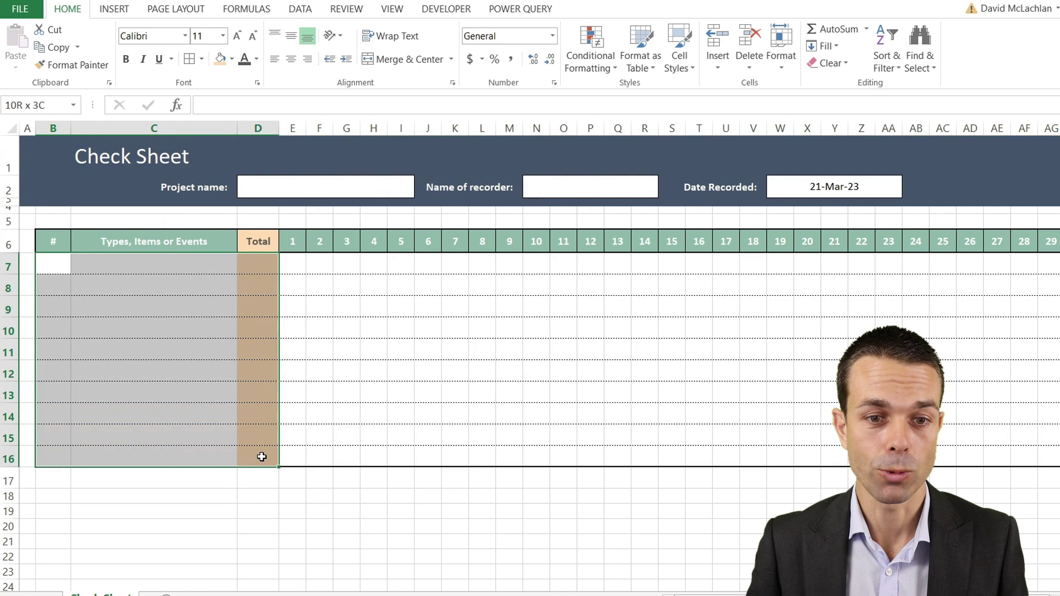
# Step: Apply a thick box border to B7:D16 and a left border to C7:C16
pyautogui.click(203, 61)
pyautogui.click(232, 230)
pyautogui.click(287, 267)
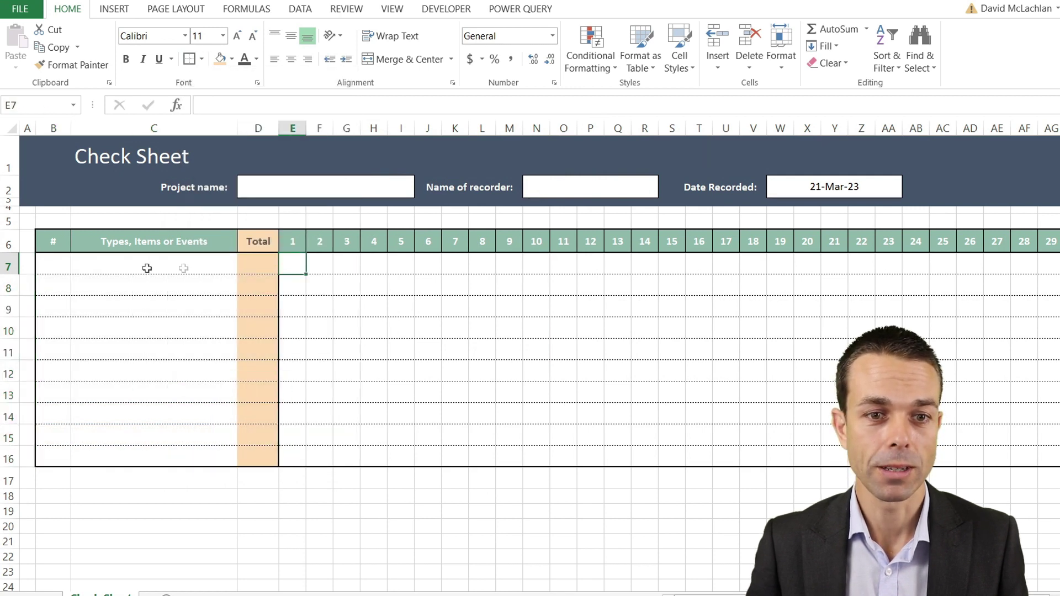
pyautogui.click(111, 266)
pyautogui.keyDown('shift'); pyautogui.click(158, 454); pyautogui.keyUp('shift')
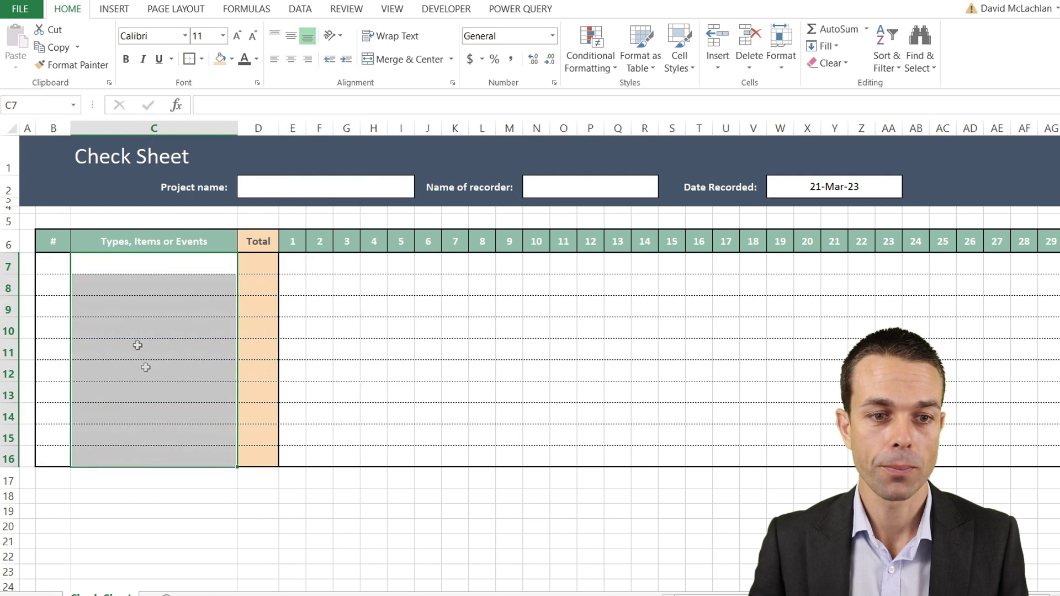
pyautogui.click(202, 59)
pyautogui.click(216, 134)
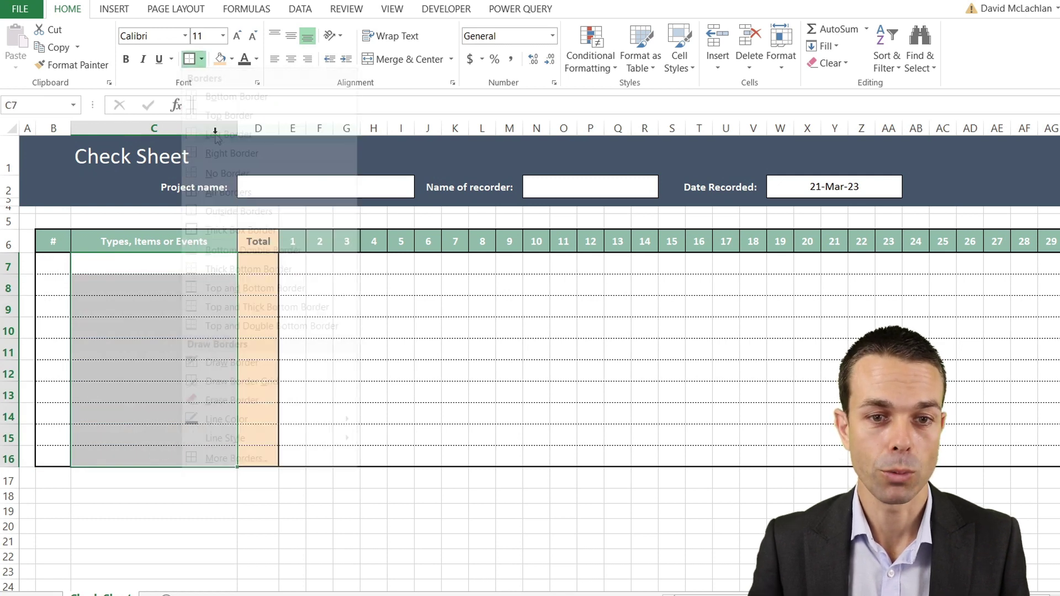
pyautogui.click(114, 308)
# Step: Add thin solid inside-vertical lines across the day columns E7:AG16 via More Borders
pyautogui.click(290, 263)
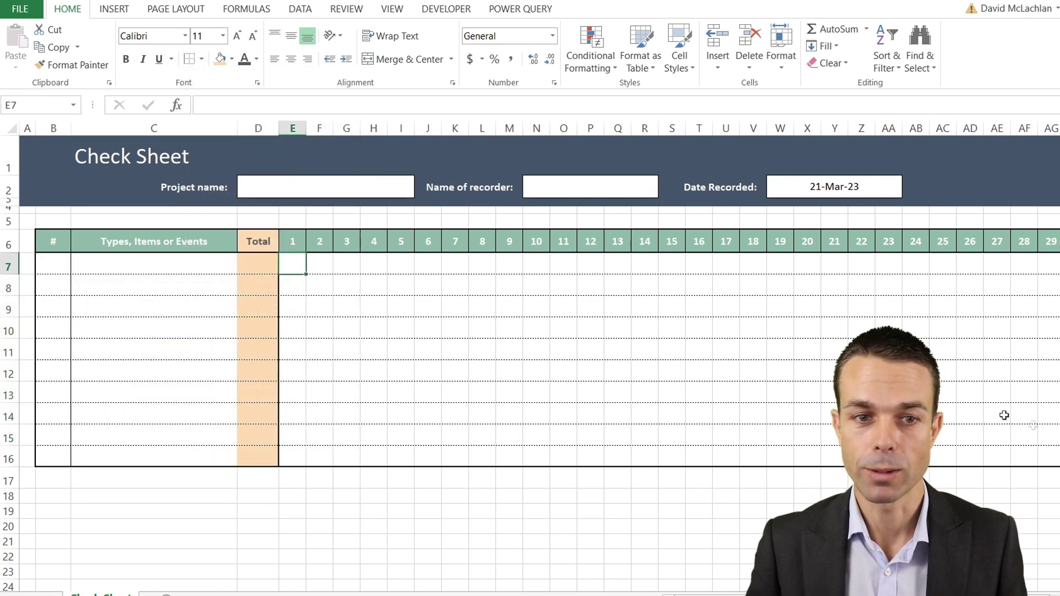
pyautogui.keyDown('shift'); pyautogui.click(1051, 454); pyautogui.keyUp('shift')
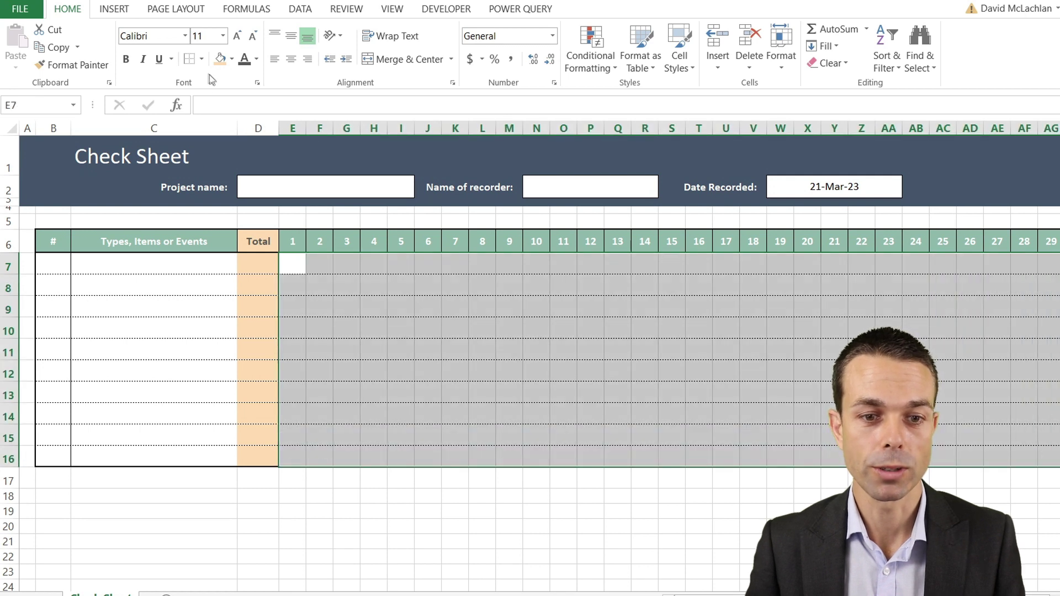
pyautogui.click(202, 59)
pyautogui.click(226, 457)
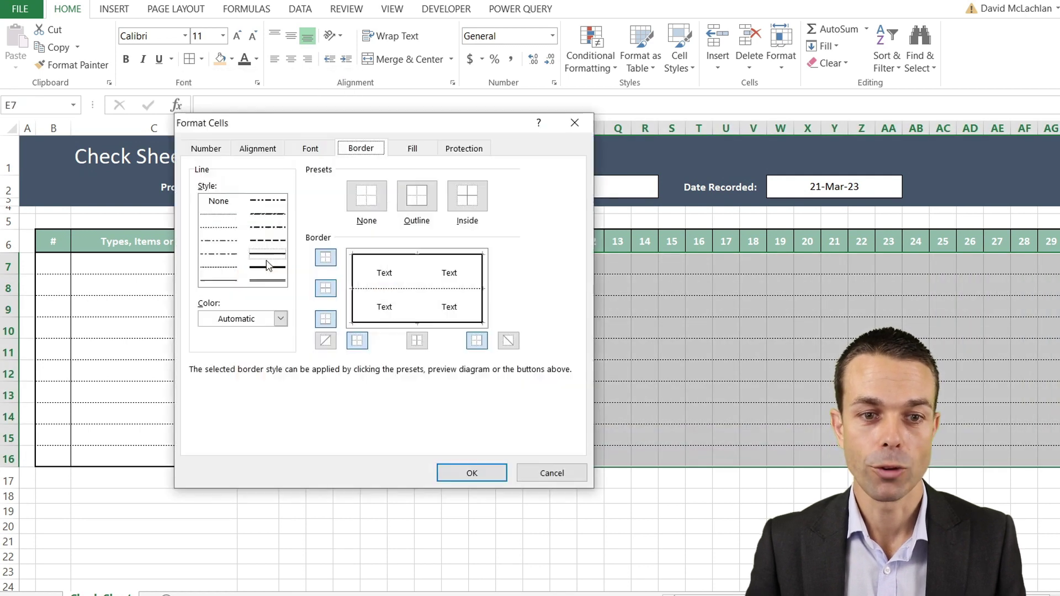
pyautogui.click(219, 280)
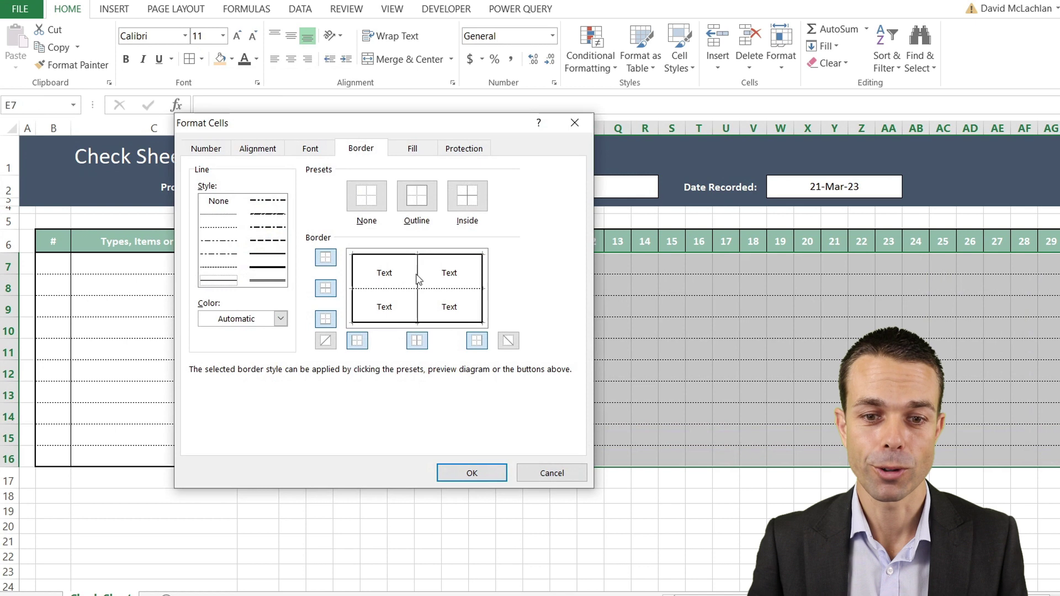
pyautogui.click(472, 473)
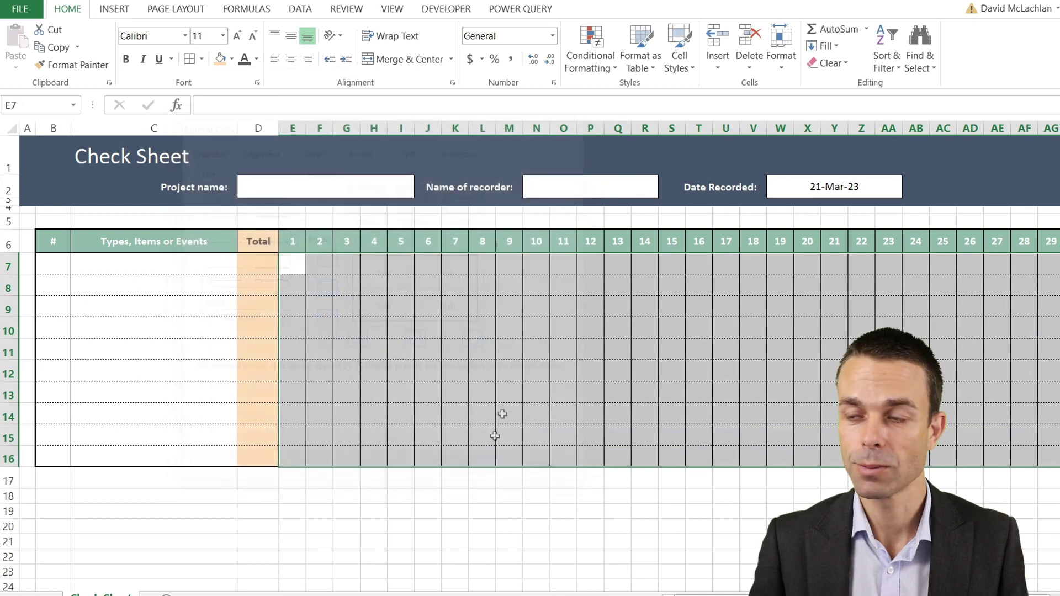
pyautogui.click(548, 351)
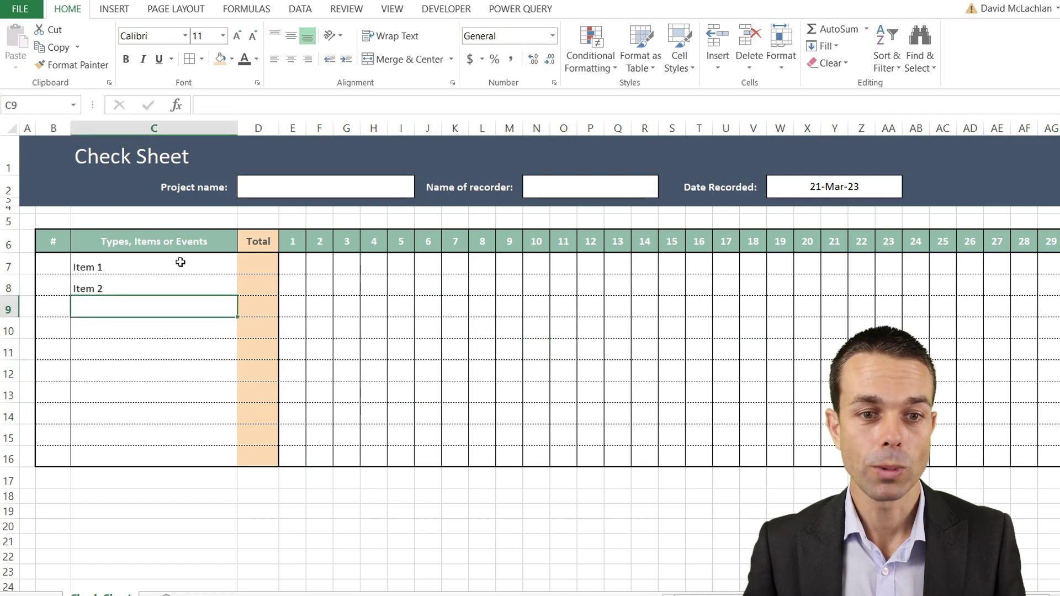
# Step: Right-align, indent and middle-align C7:C16, then AutoFill Item 3 through Item 10
pyautogui.moveTo(198, 270); pyautogui.dragTo(199, 458)
pyautogui.click(309, 62)
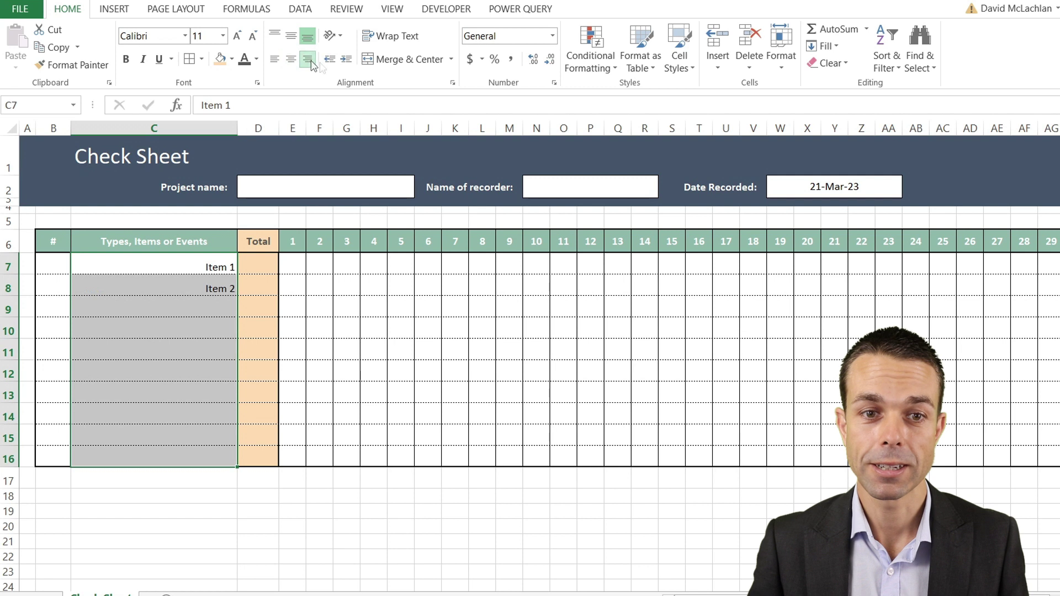
pyautogui.click(346, 62)
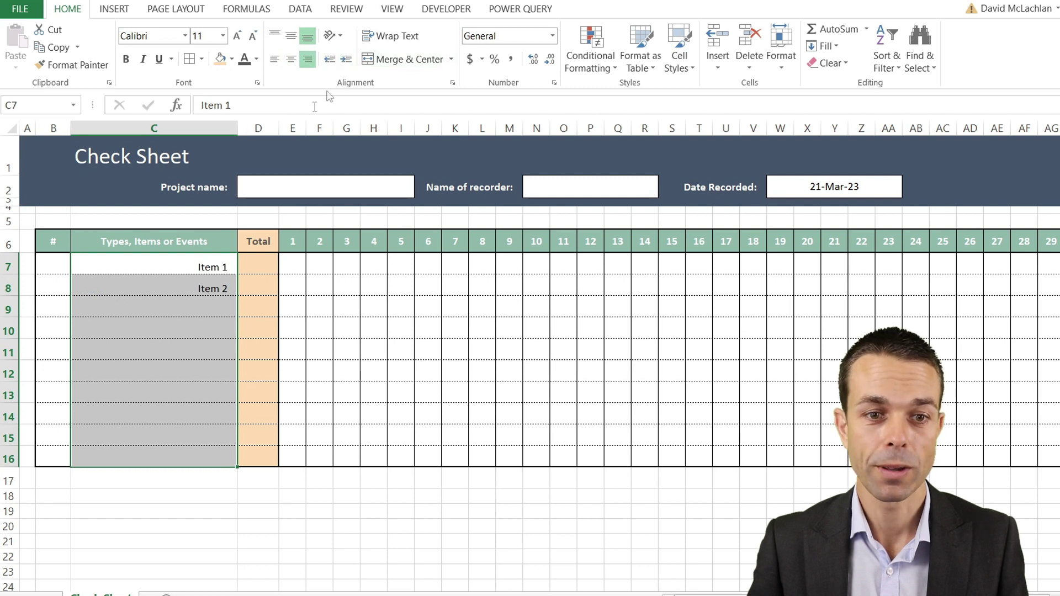
pyautogui.click(291, 36)
pyautogui.click(214, 281)
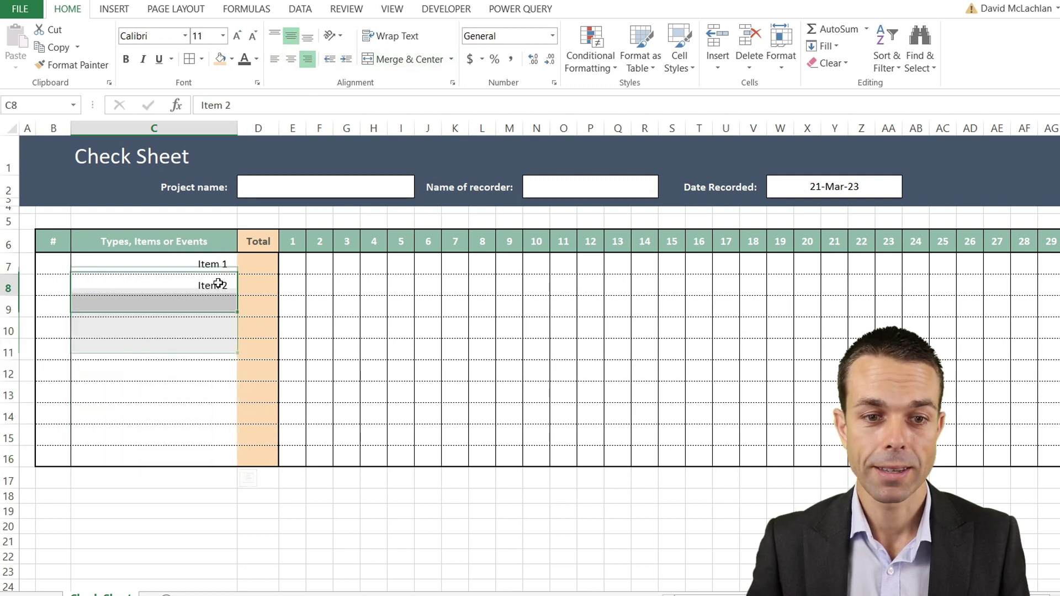
pyautogui.moveTo(237, 298); pyautogui.dragTo(238, 467)
pyautogui.click(215, 393)
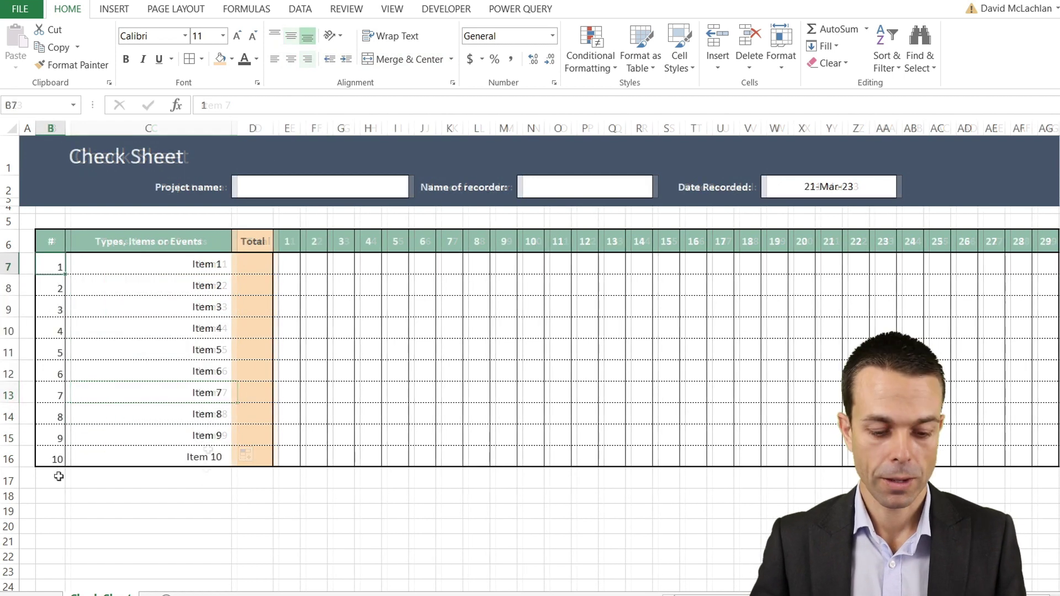
# Step: Number B7:B16 from 1 to 10 in bold, centred, grey text
pyautogui.moveTo(52, 469); pyautogui.dragTo(61, 461)
pyautogui.click(126, 59)
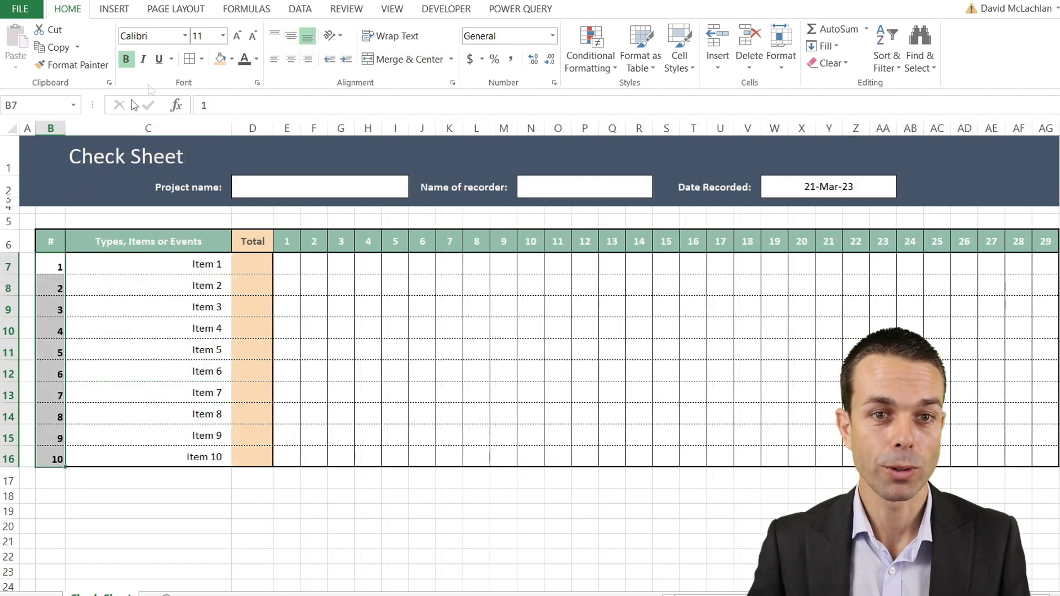
pyautogui.click(291, 36)
pyautogui.click(291, 59)
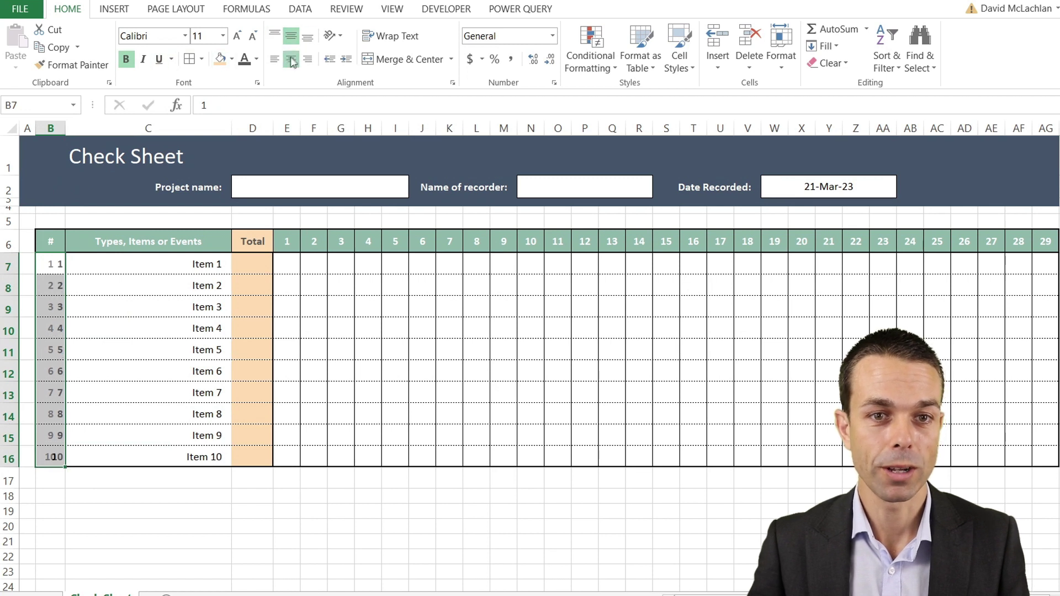
pyautogui.click(258, 62)
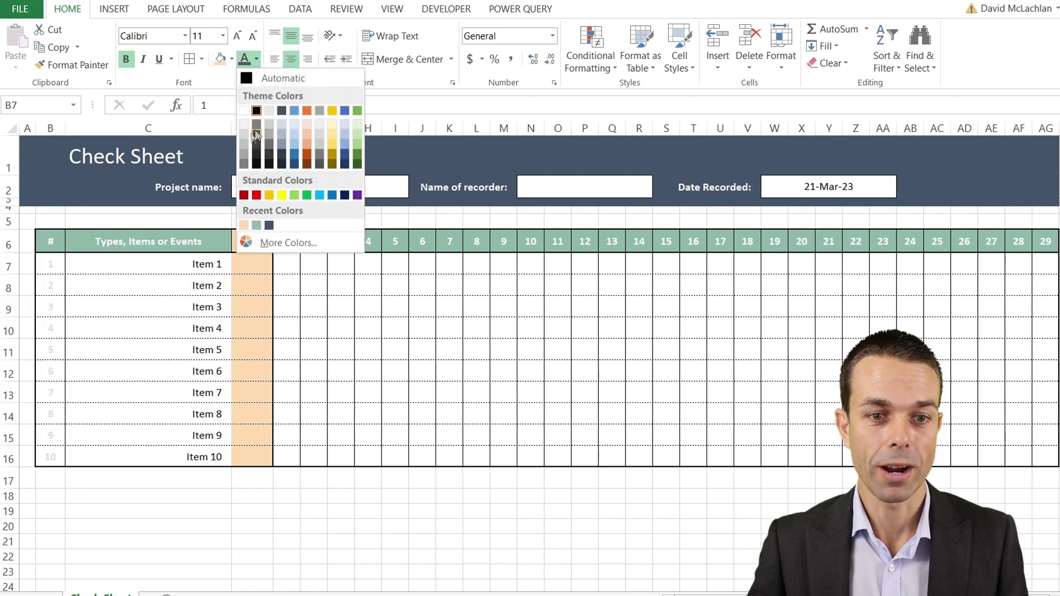
pyautogui.click(257, 125)
pyautogui.moveTo(164, 307)
pyautogui.mouseDown()
pyautogui.moveTo(164, 326)
pyautogui.moveTo(164, 314)
pyautogui.mouseUp()
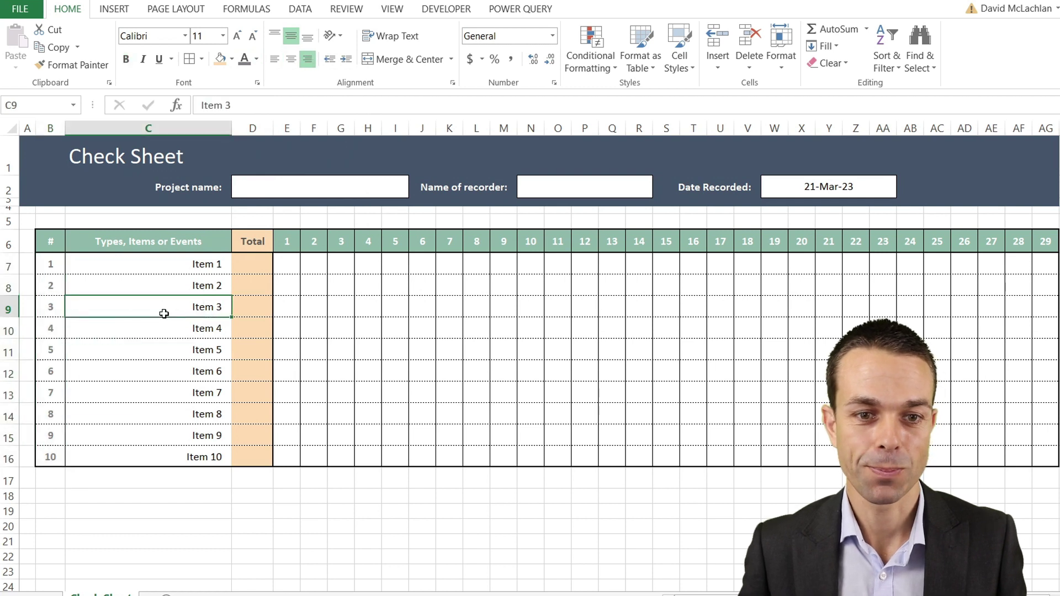
# Step: Centre the tally cells E7:AG16 horizontally and vertically
pyautogui.click(297, 265)
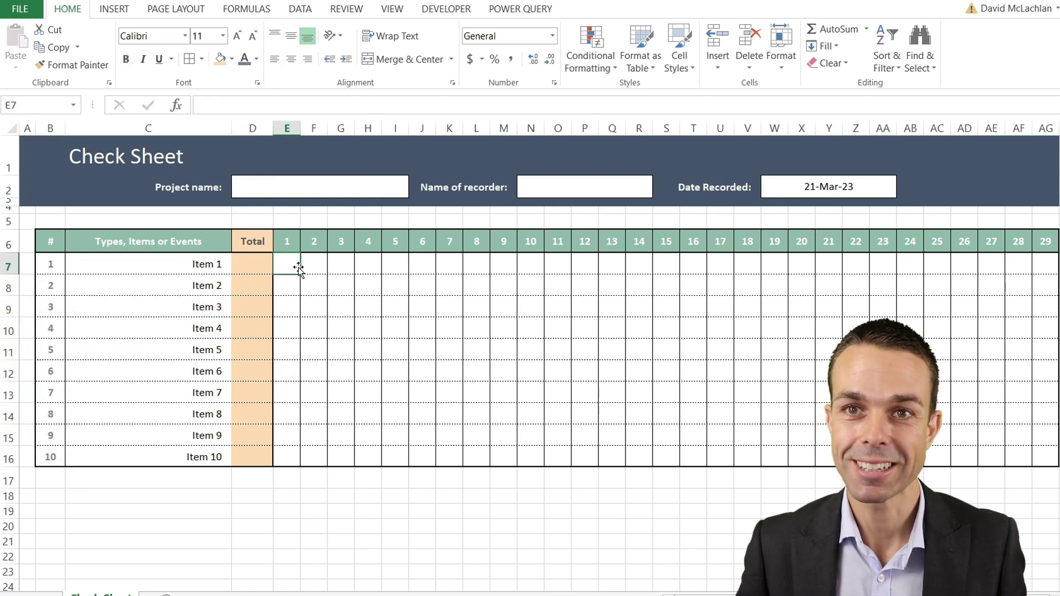
pyautogui.keyDown('shift'); pyautogui.click(1033, 456); pyautogui.keyUp('shift')
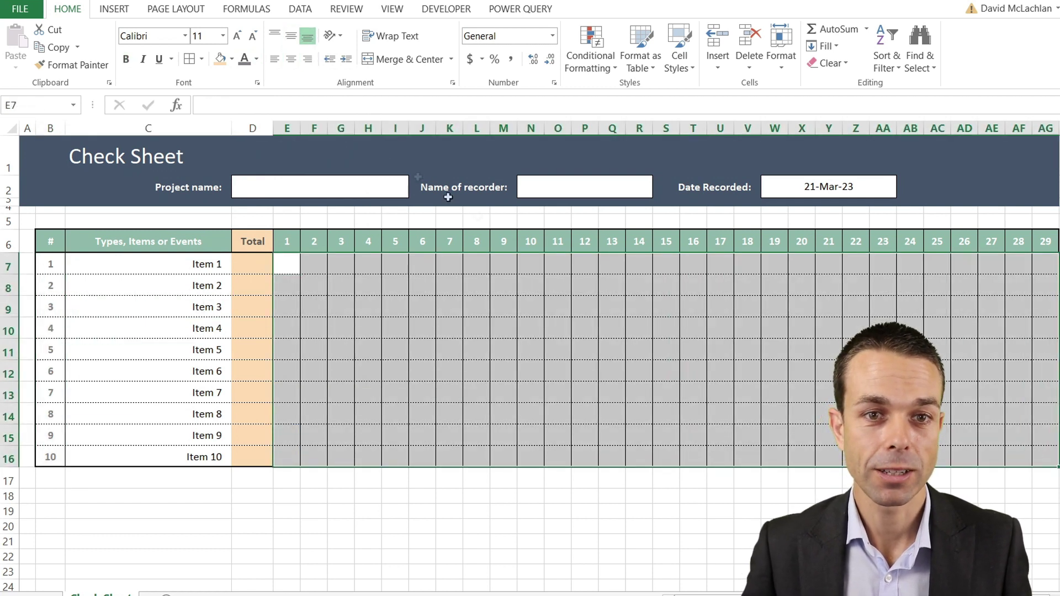
pyautogui.click(290, 36)
pyautogui.click(290, 59)
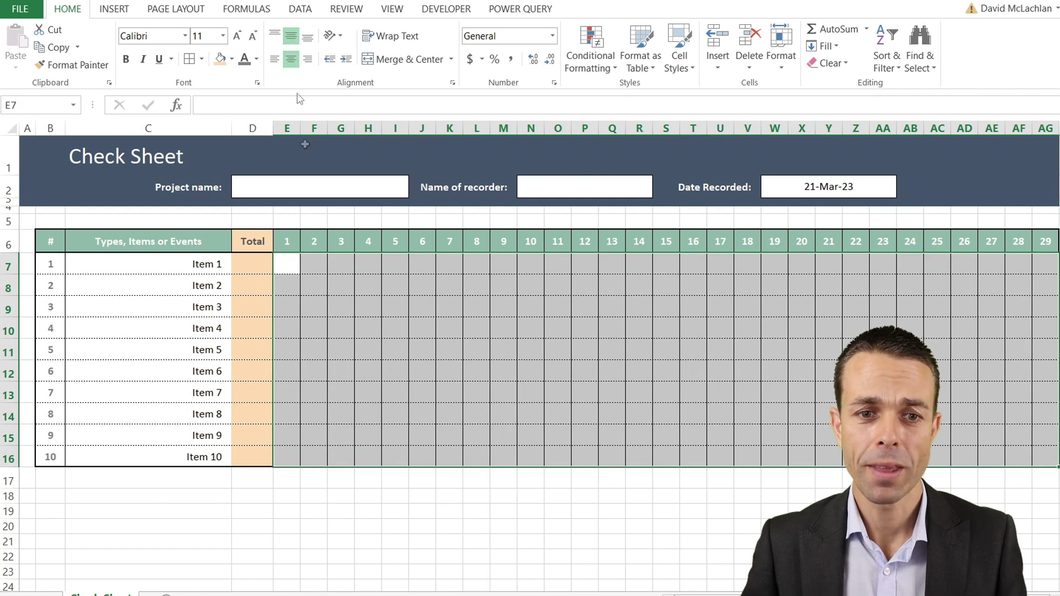
pyautogui.click(288, 267)
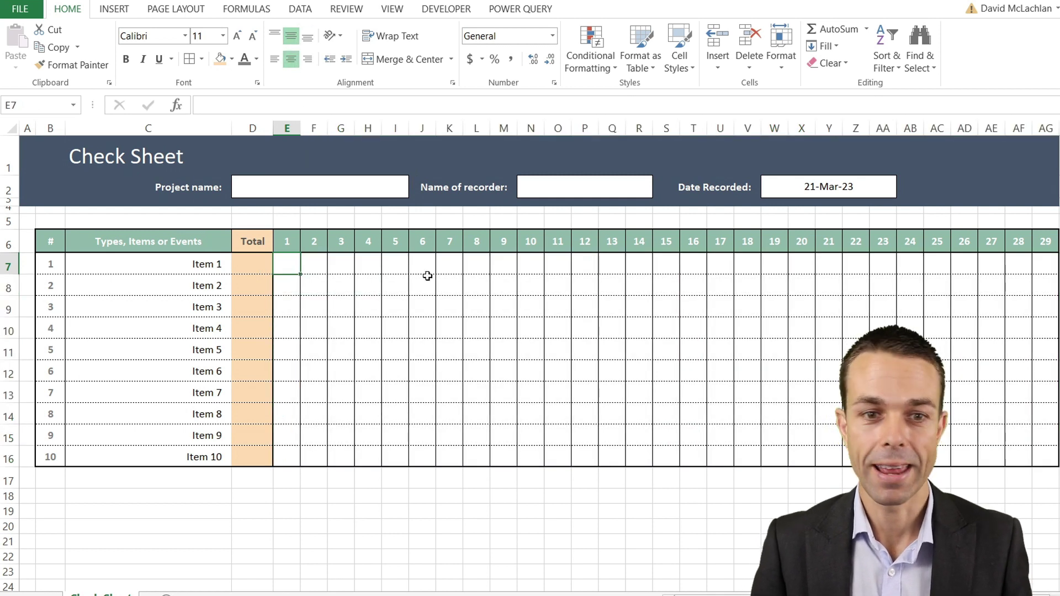
# Step: Enter four x marks for Item 1 and five for Item 2
pyautogui.write('x')
pyautogui.press('Tab')
pyautogui.write('x')
pyautogui.press('Tab')
pyautogui.write('x')
pyautogui.press('Tab')
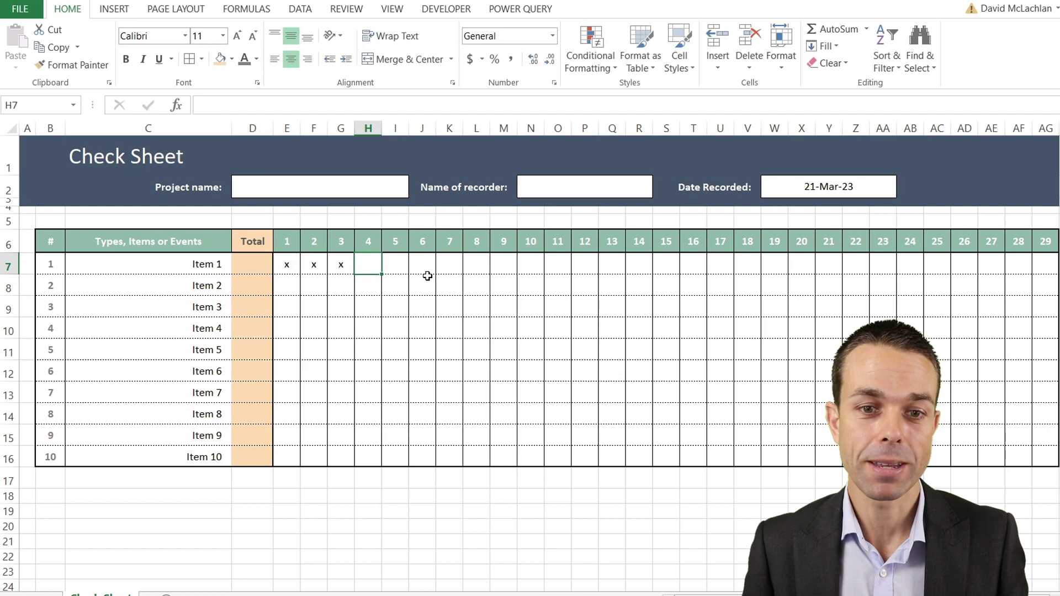
pyautogui.write('x')
pyautogui.press('Tab')
pyautogui.press('Down')
pyautogui.write('x')
pyautogui.hotkey('shift', 'Tab')
pyautogui.write('x')
pyautogui.hotkey('shift', 'Tab')
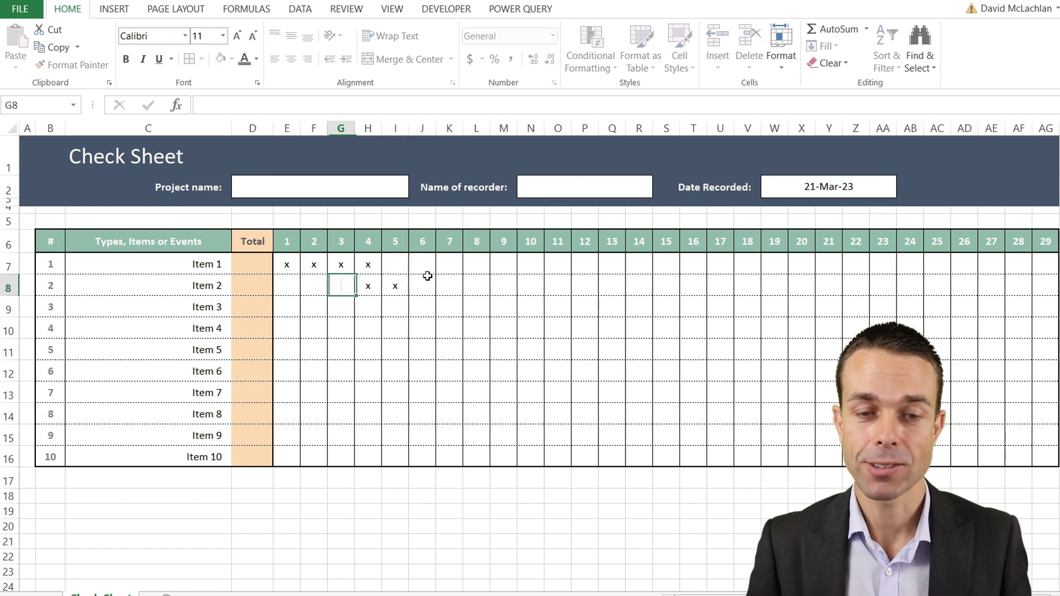
pyautogui.write('x')
pyautogui.hotkey('shift', 'Tab')
pyautogui.write('x')
pyautogui.press('Return')
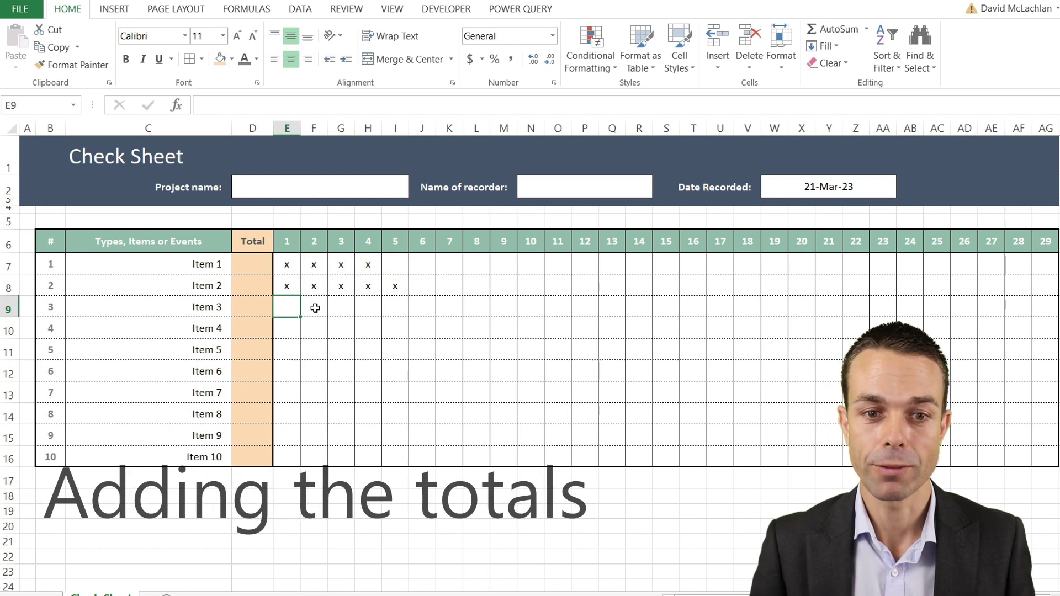
# Step: Enter three x marks each for Items 3 and 4
pyautogui.write('x')
pyautogui.press('Tab')
pyautogui.write('x')
pyautogui.press('Tab')
pyautogui.write('x')
pyautogui.press('Down')
# Step: Finish Item 4's tally and enter =COUNTA(E7:AG7) in D7
pyautogui.write('x')
pyautogui.hotkey('shift', 'Tab')
pyautogui.write('x')
pyautogui.hotkey('shift', 'Tab')
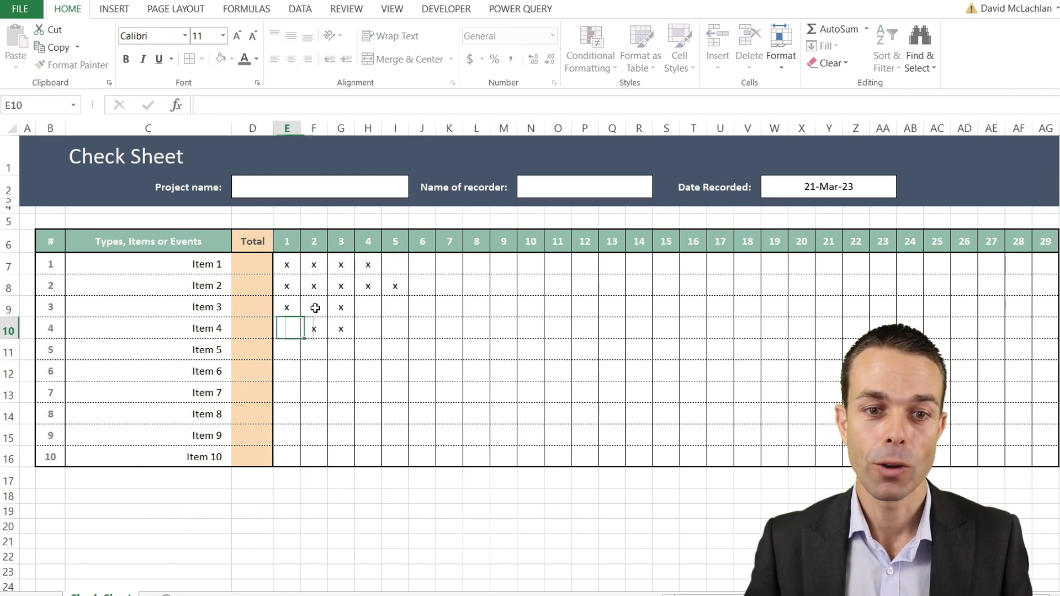
pyautogui.write('x')
pyautogui.click(258, 257)
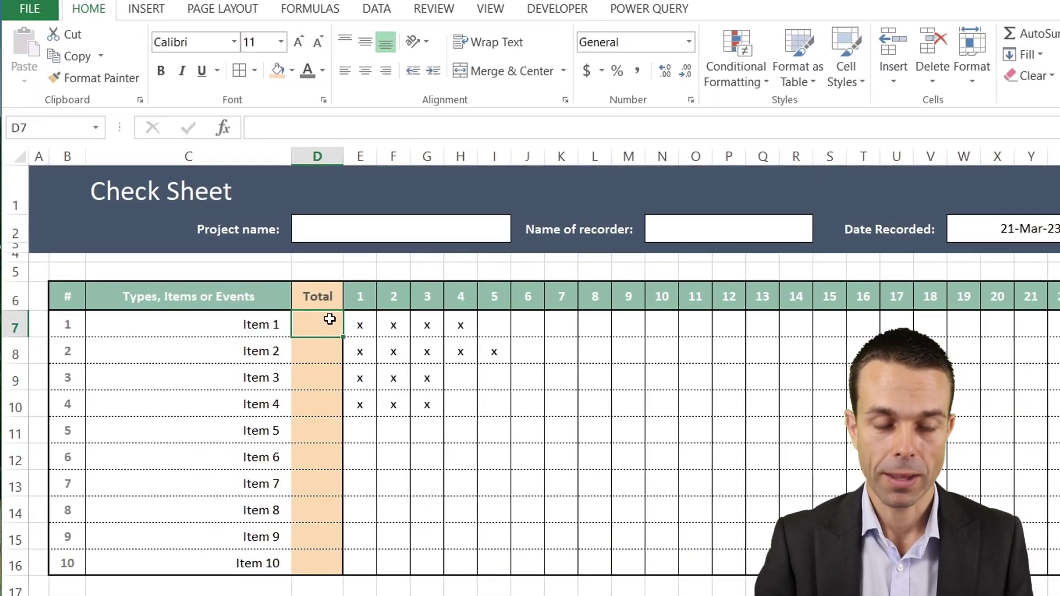
pyautogui.write('=')
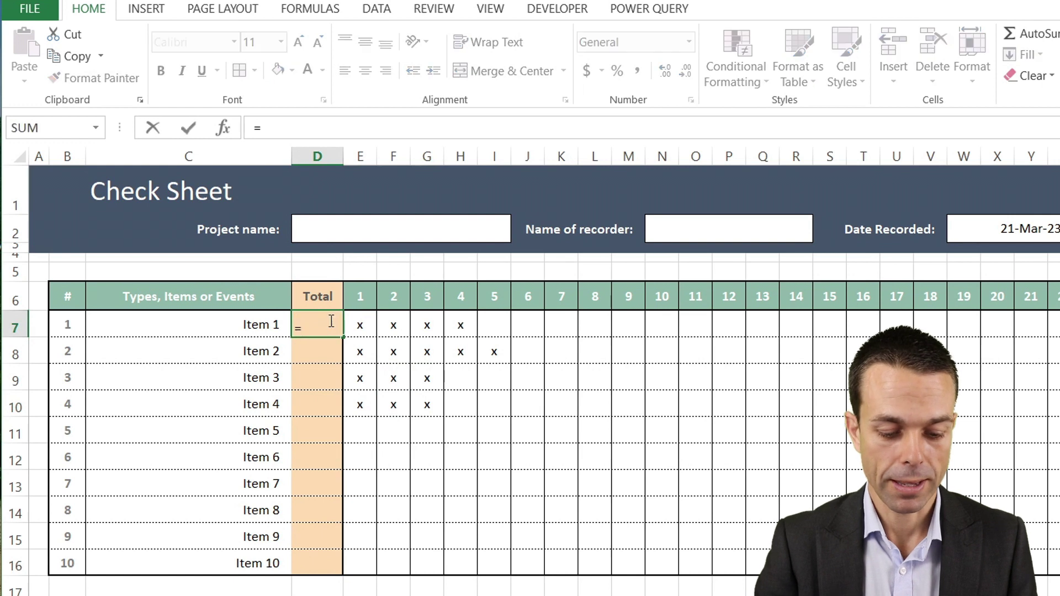
pyautogui.write('counta')
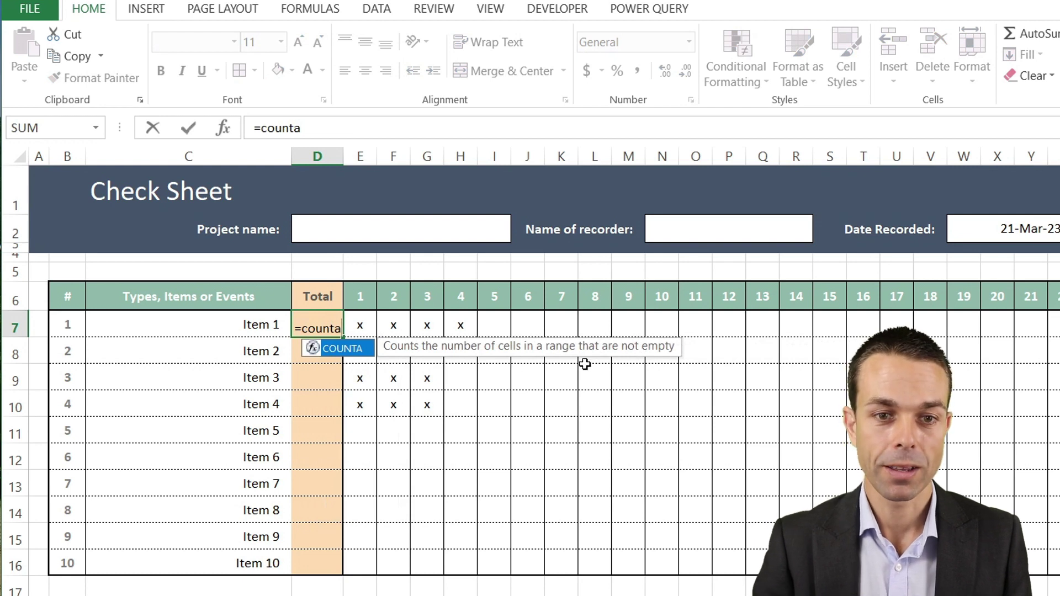
pyautogui.write('(')
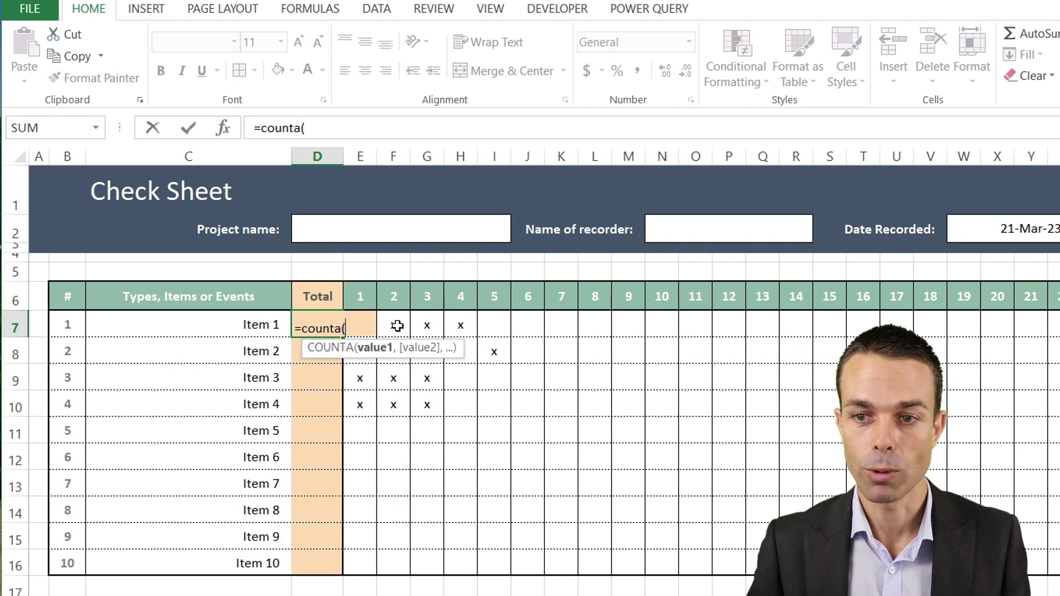
pyautogui.moveTo(1057, 326); pyautogui.dragTo(365, 313)
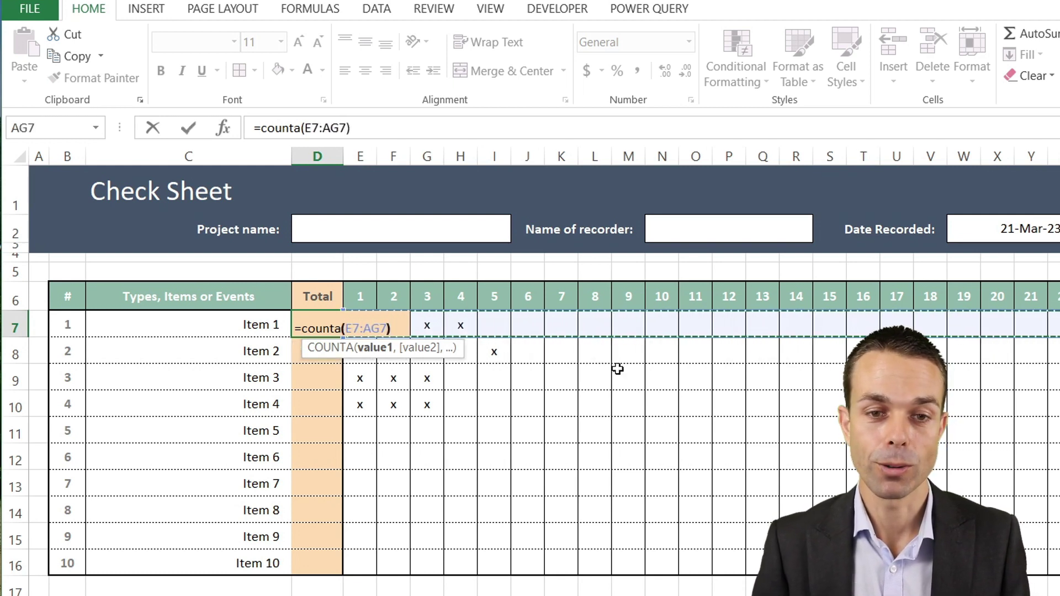
pyautogui.write(')')
pyautogui.press('Return')
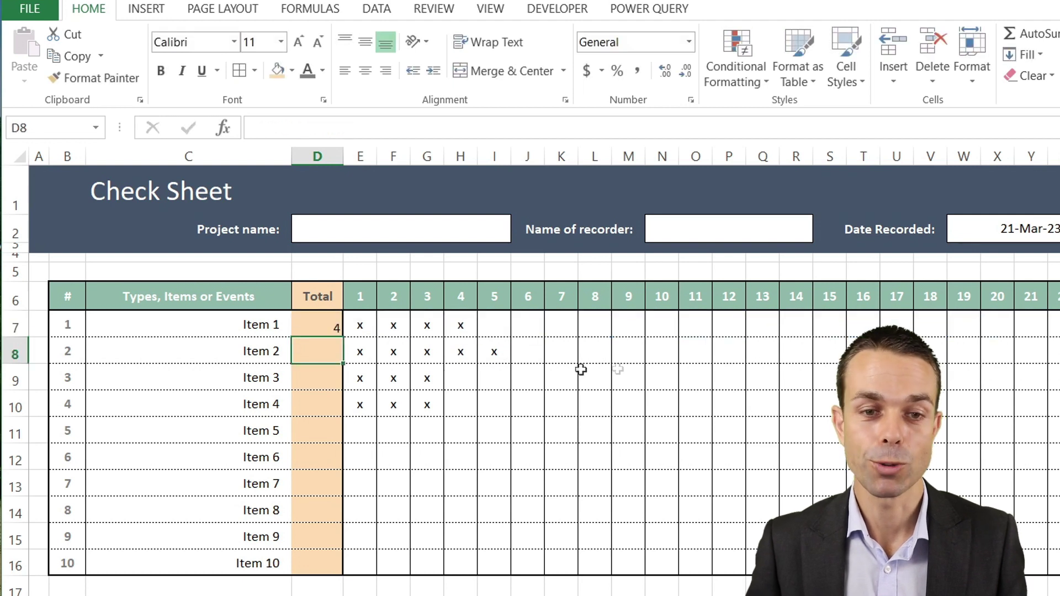
# Step: Centre D7:D16 and paste D7's COUNTA formula into D8:D16
pyautogui.moveTo(318, 321); pyautogui.dragTo(315, 568)
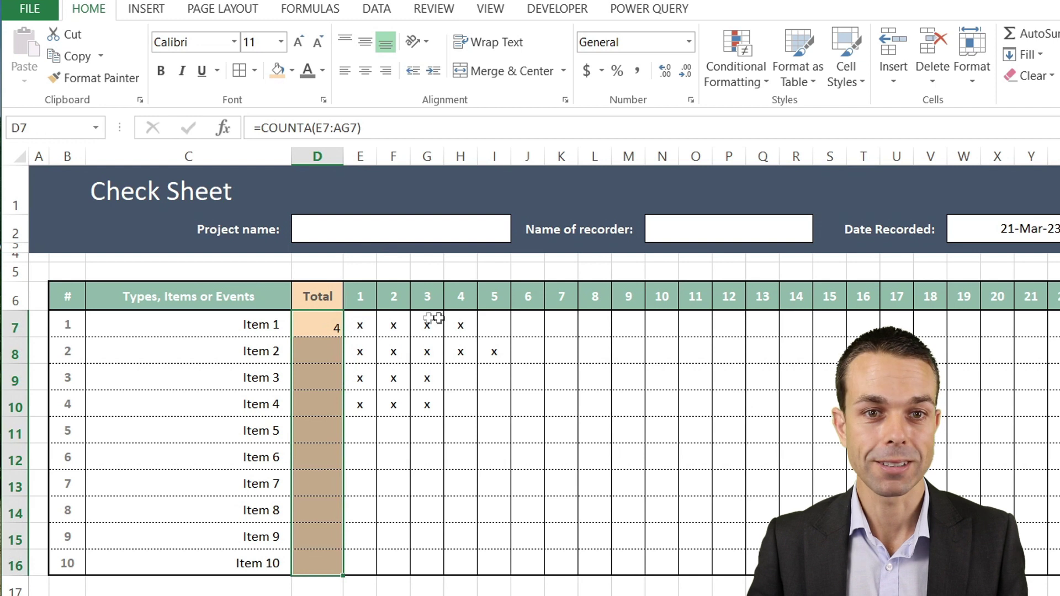
pyautogui.click(366, 73)
pyautogui.click(317, 357)
pyautogui.click(321, 326)
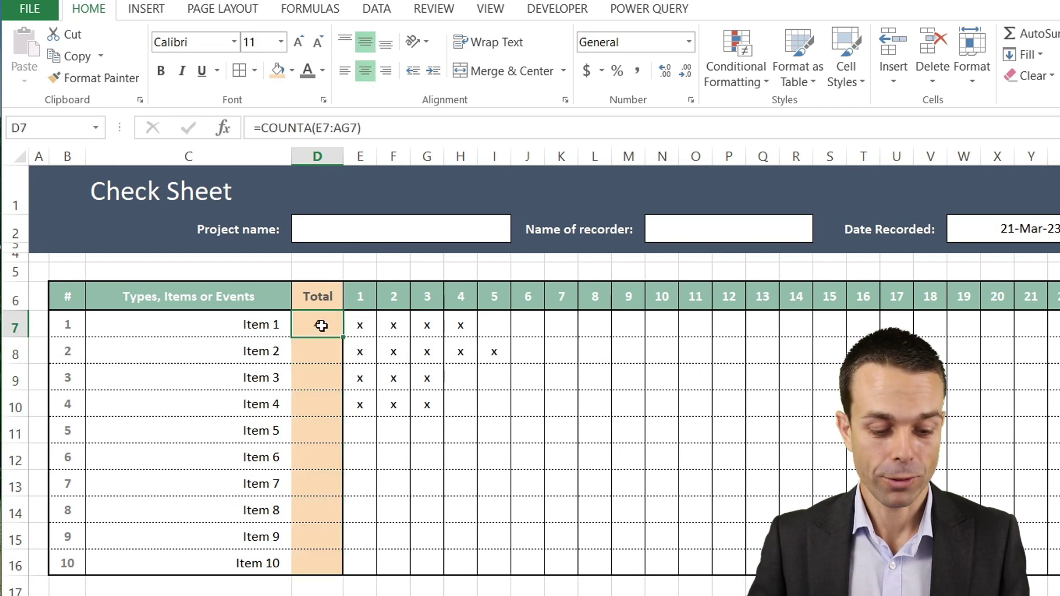
pyautogui.keyDown('shift'); pyautogui.click(334, 556); pyautogui.keyUp('shift')
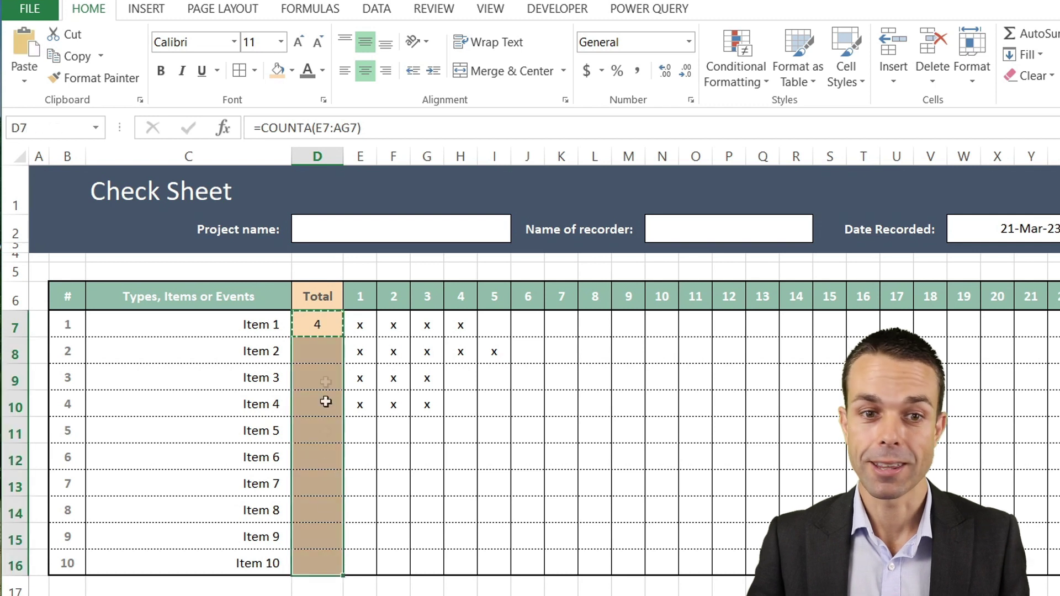
pyautogui.rightClick(318, 353)
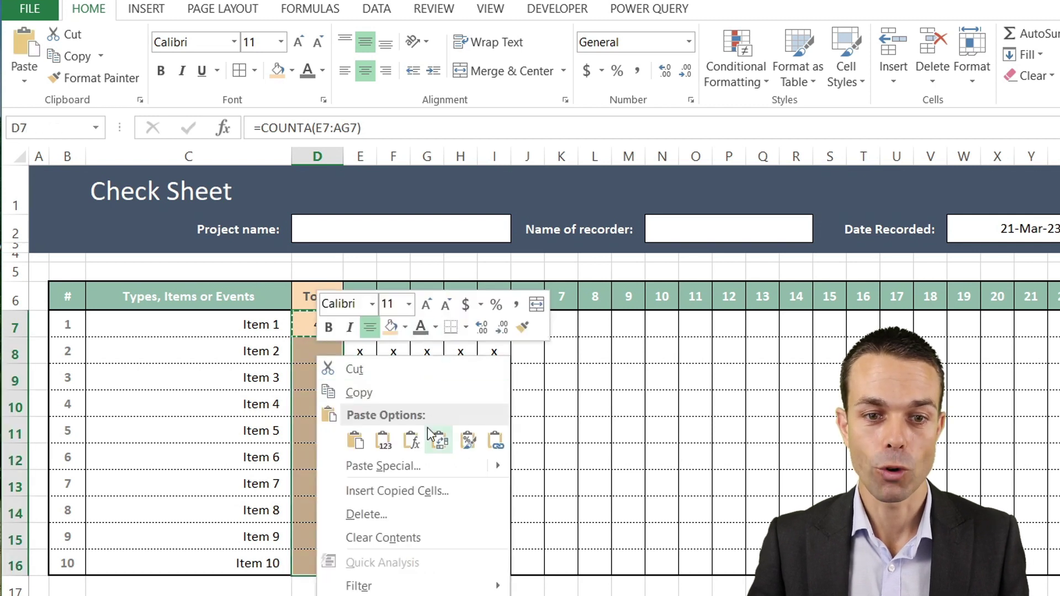
pyautogui.click(412, 442)
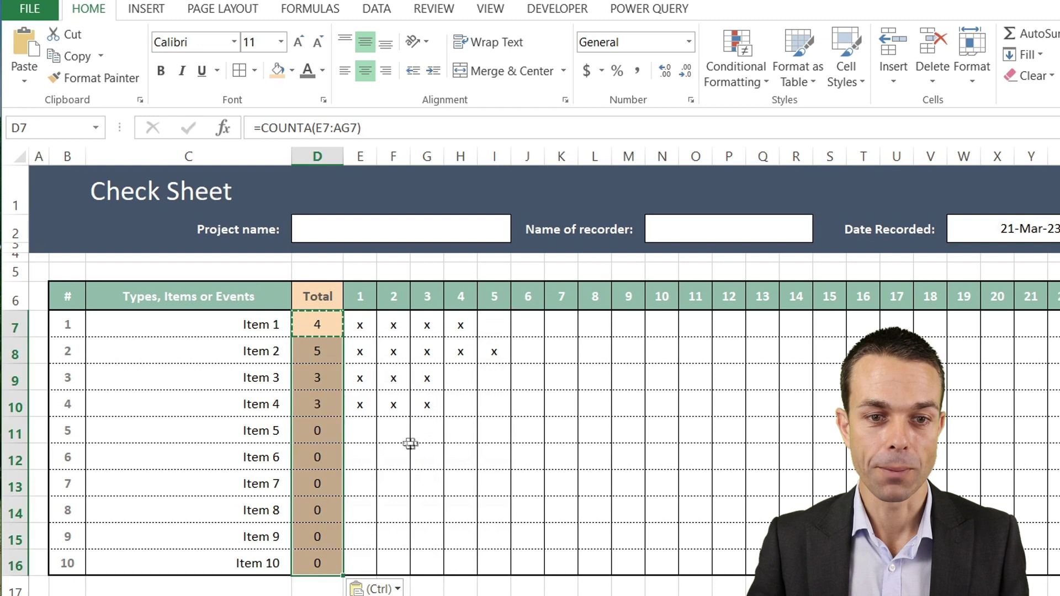
pyautogui.click(396, 443)
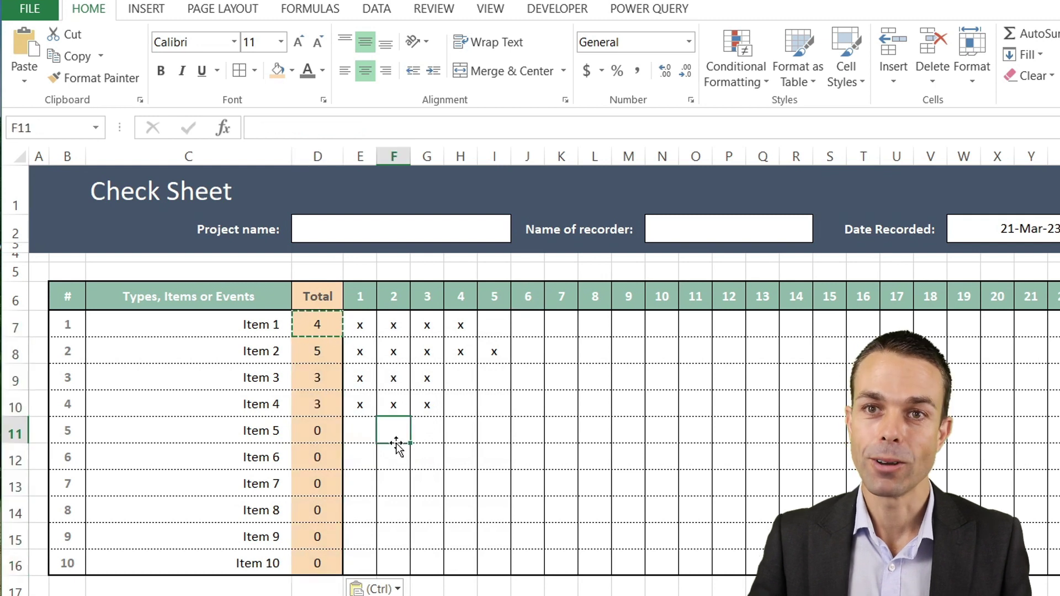
pyautogui.click(320, 437)
pyautogui.moveTo(321, 436); pyautogui.dragTo(309, 552)
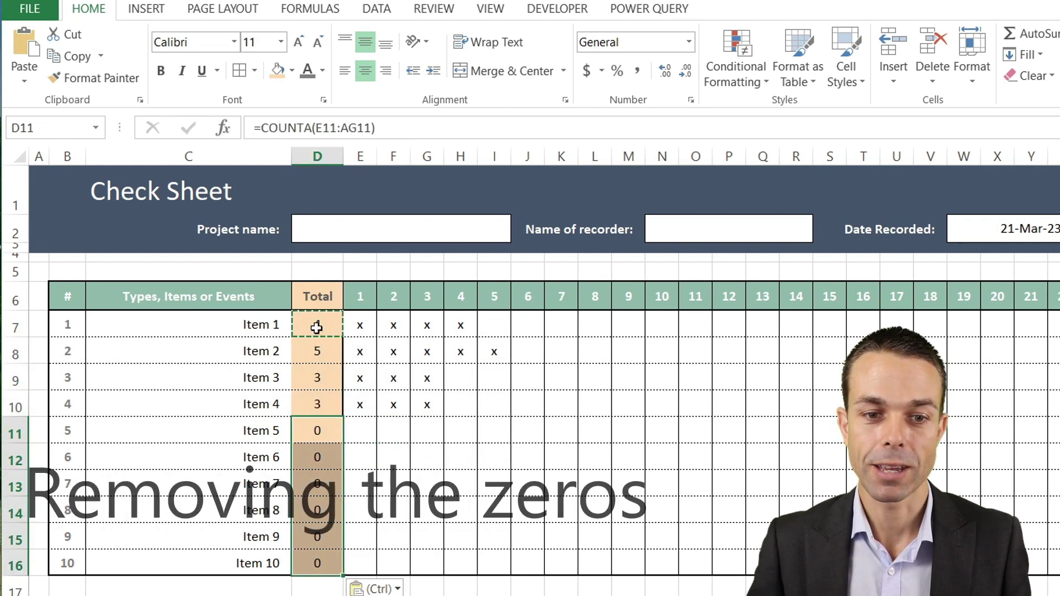
# Step: Select D7:D16 and start a new conditional formatting rule from Manage Rules
pyautogui.click(314, 327)
pyautogui.moveTo(317, 326); pyautogui.dragTo(323, 561)
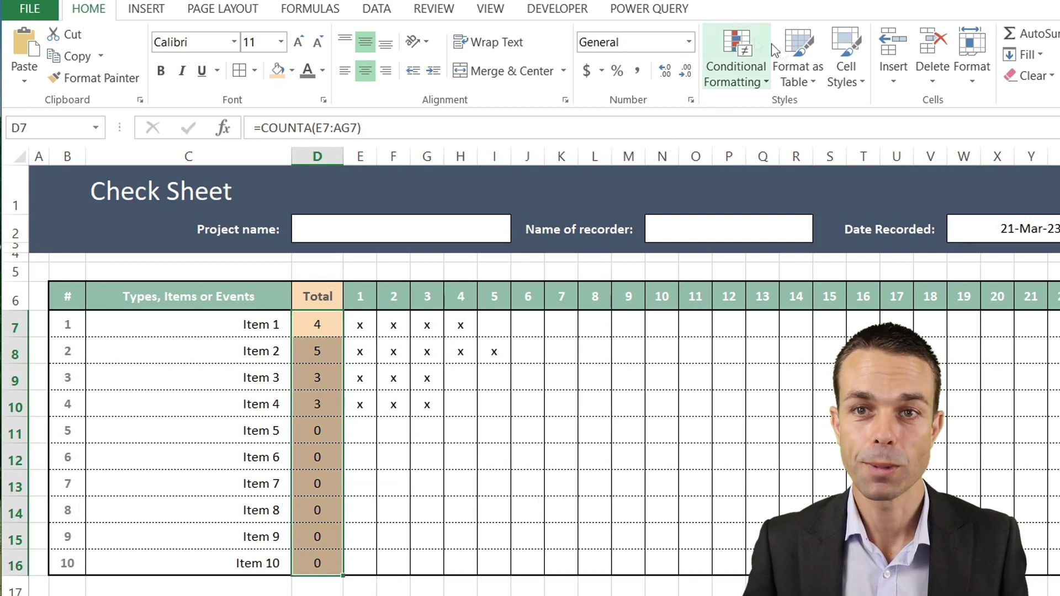
pyautogui.click(736, 82)
pyautogui.click(766, 358)
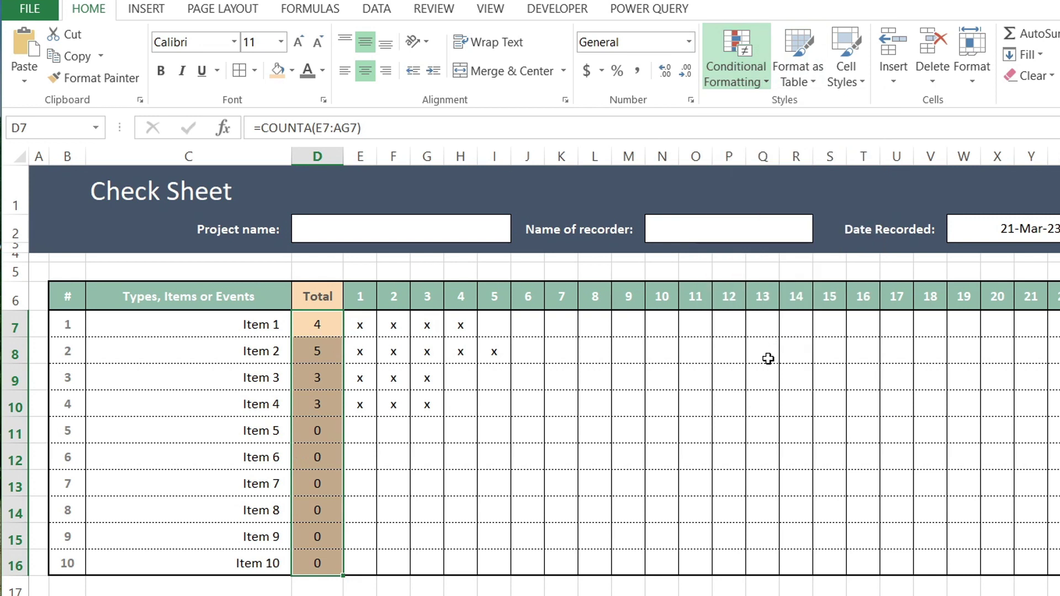
pyautogui.moveTo(485, 290); pyautogui.dragTo(665, 173)
pyautogui.click(409, 223)
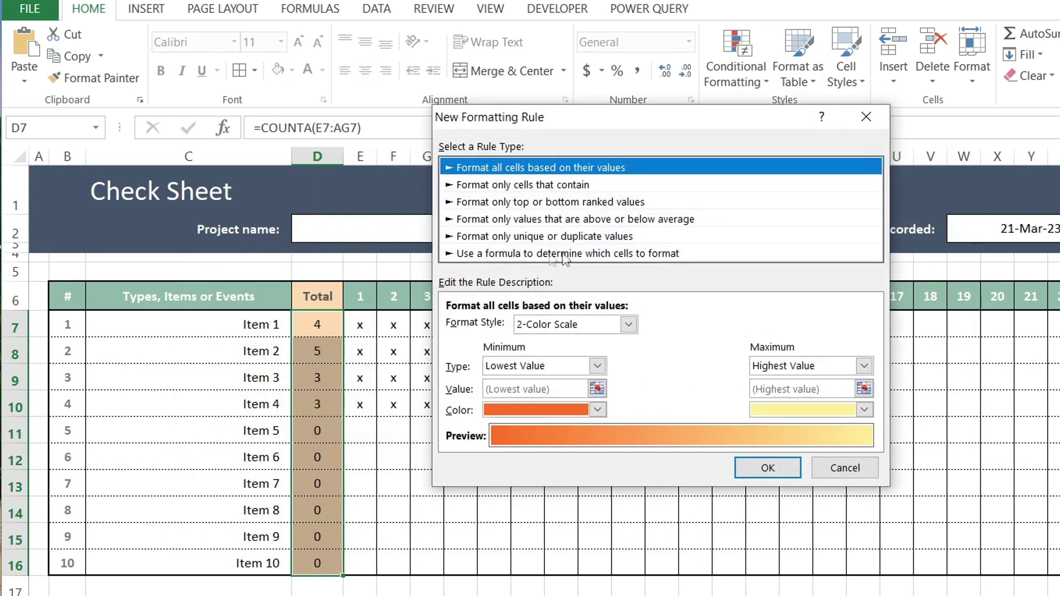
# Step: Create a Cell Value equal to 0 rule with peach font colour and apply it
pyautogui.click(531, 187)
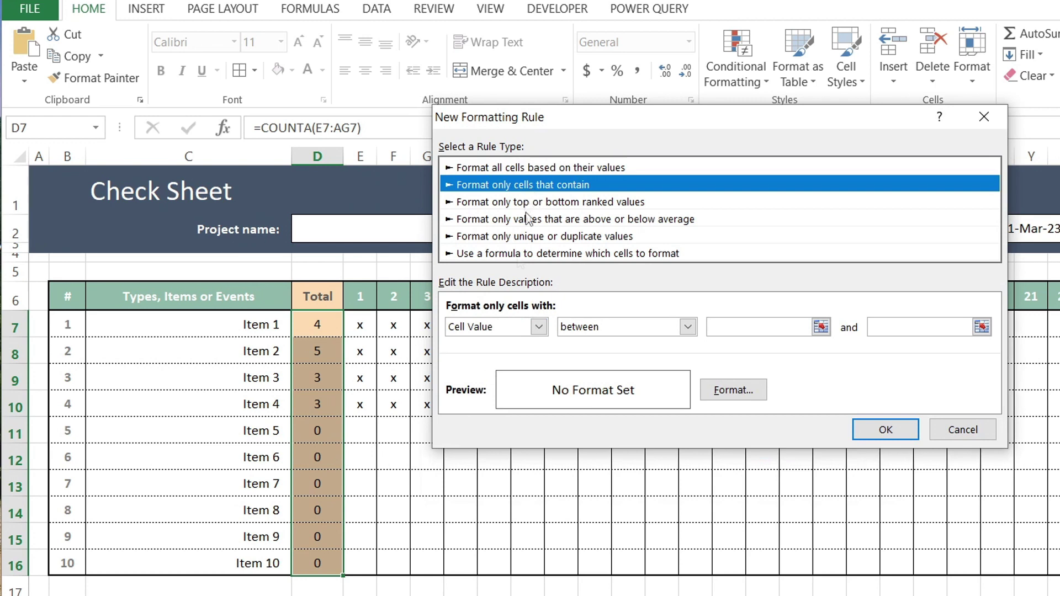
pyautogui.click(635, 327)
pyautogui.click(607, 371)
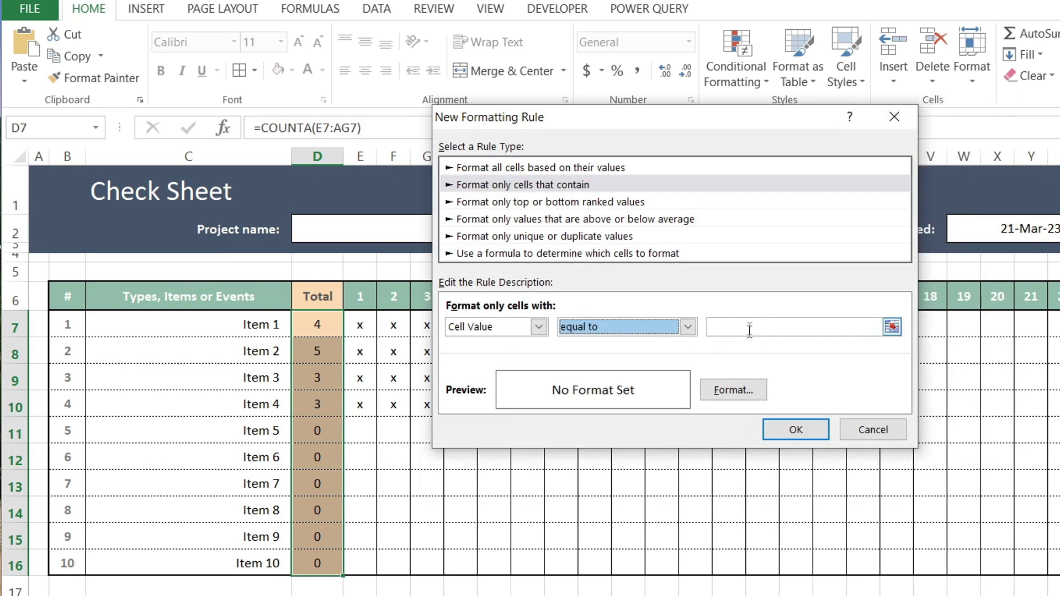
pyautogui.click(749, 327)
pyautogui.write('0')
pyautogui.click(734, 389)
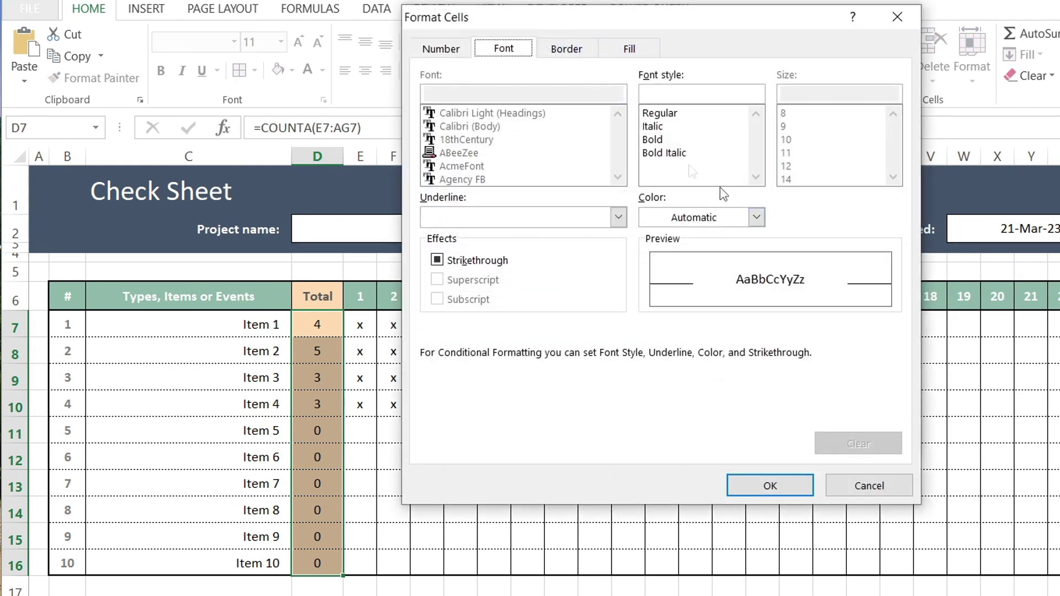
pyautogui.click(738, 220)
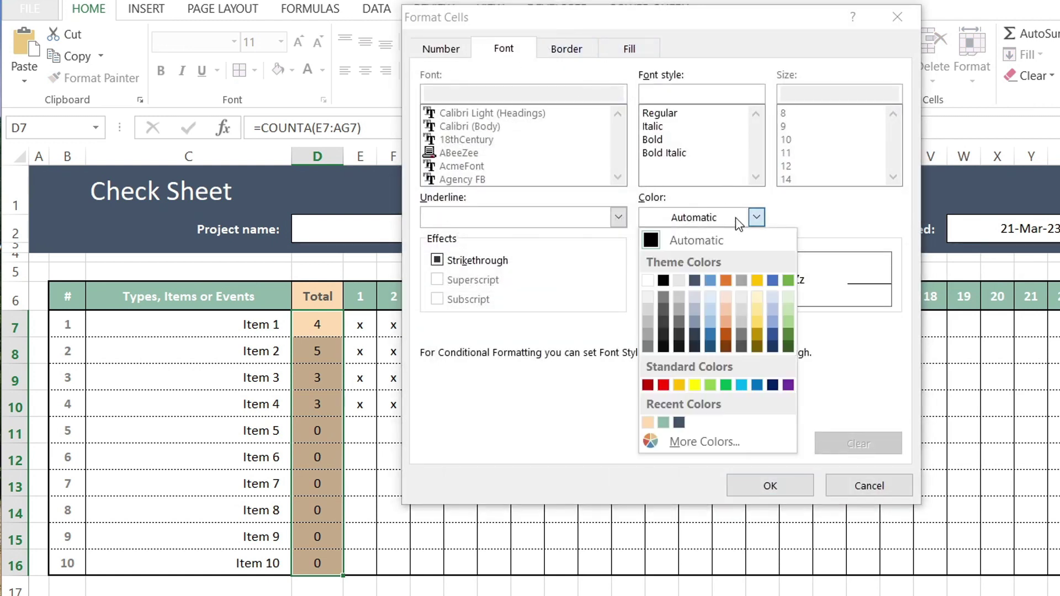
pyautogui.click(648, 422)
pyautogui.click(765, 488)
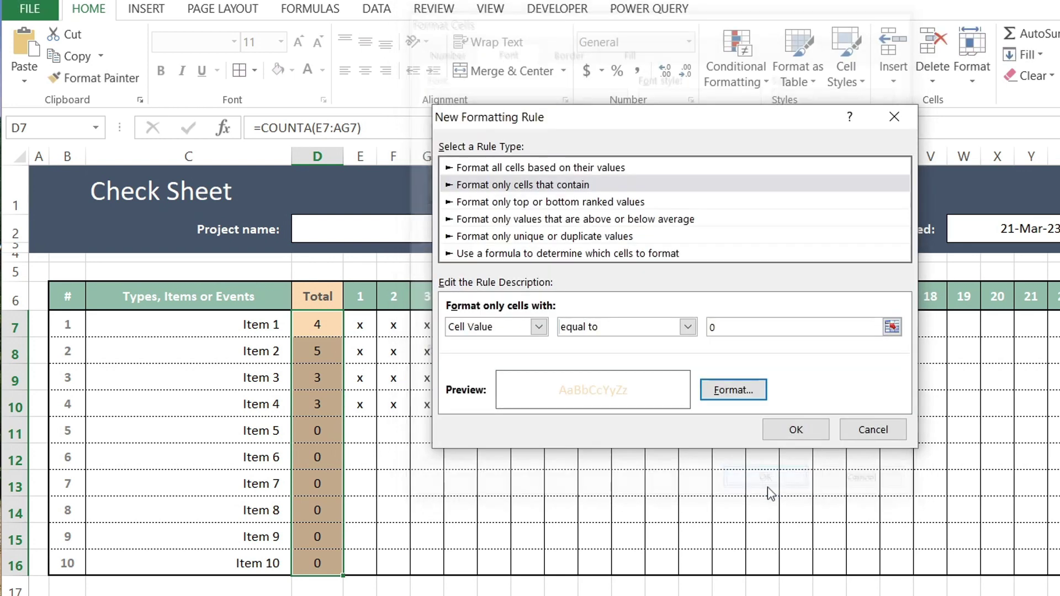
pyautogui.click(795, 430)
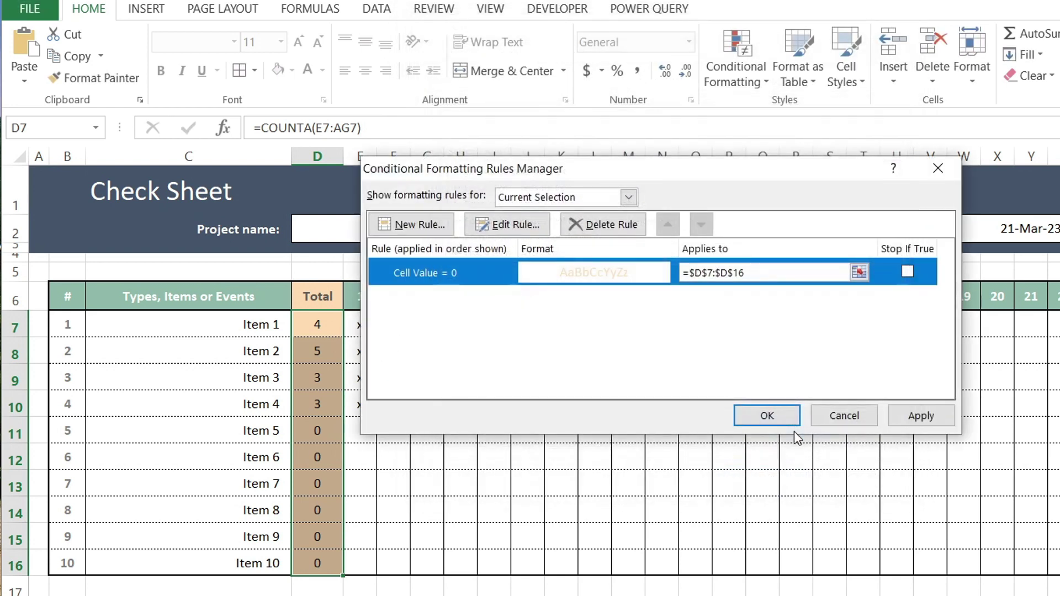
pyautogui.click(920, 411)
pyautogui.click(742, 414)
# Step: Enter x tally marks across Item 5's first day cells
pyautogui.click(337, 437)
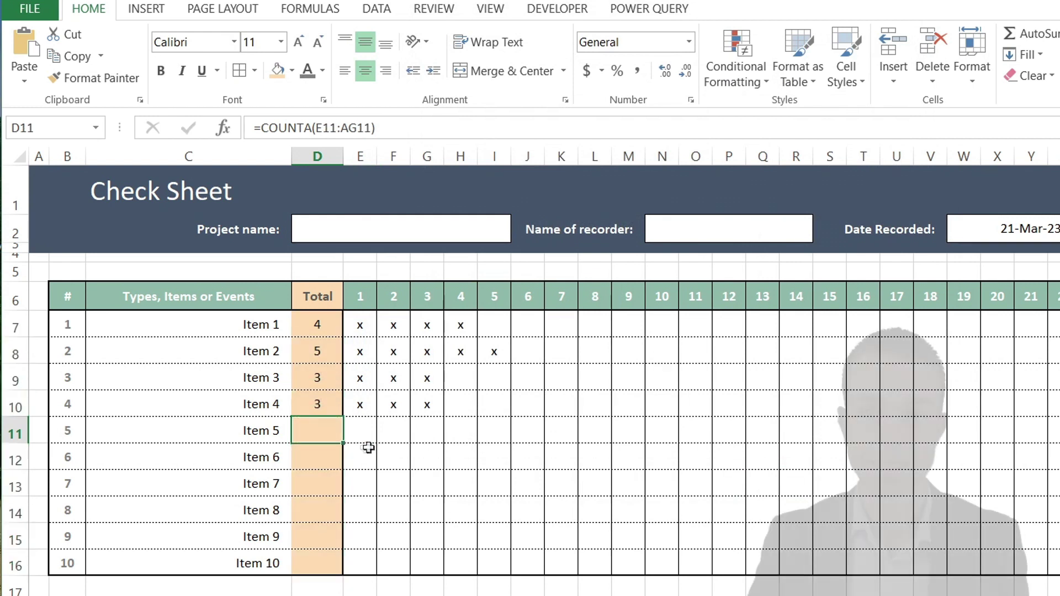
pyautogui.click(366, 433)
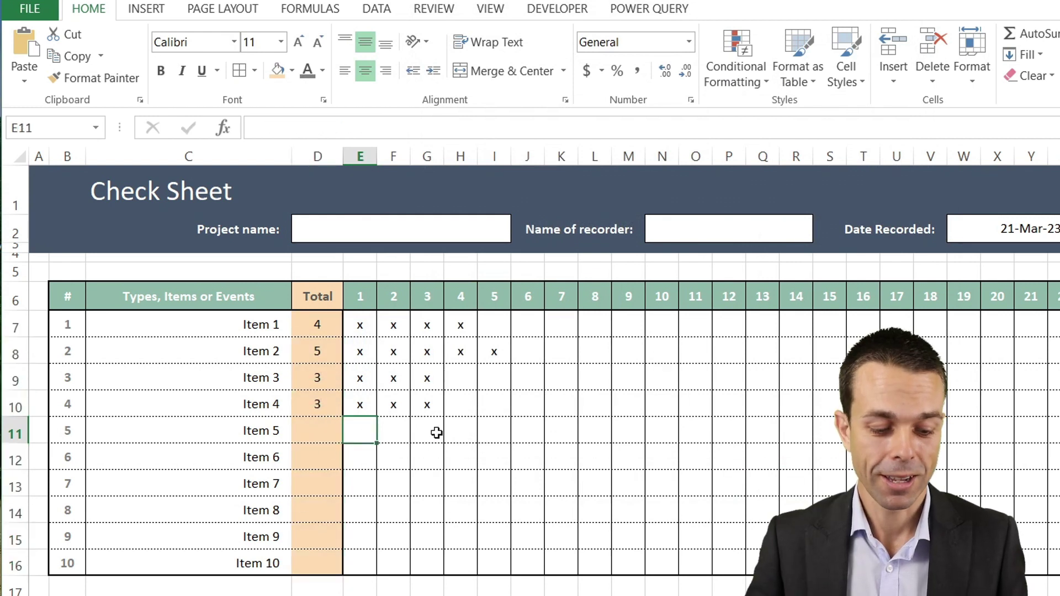
pyautogui.write('x\tx\tx\tx\t')
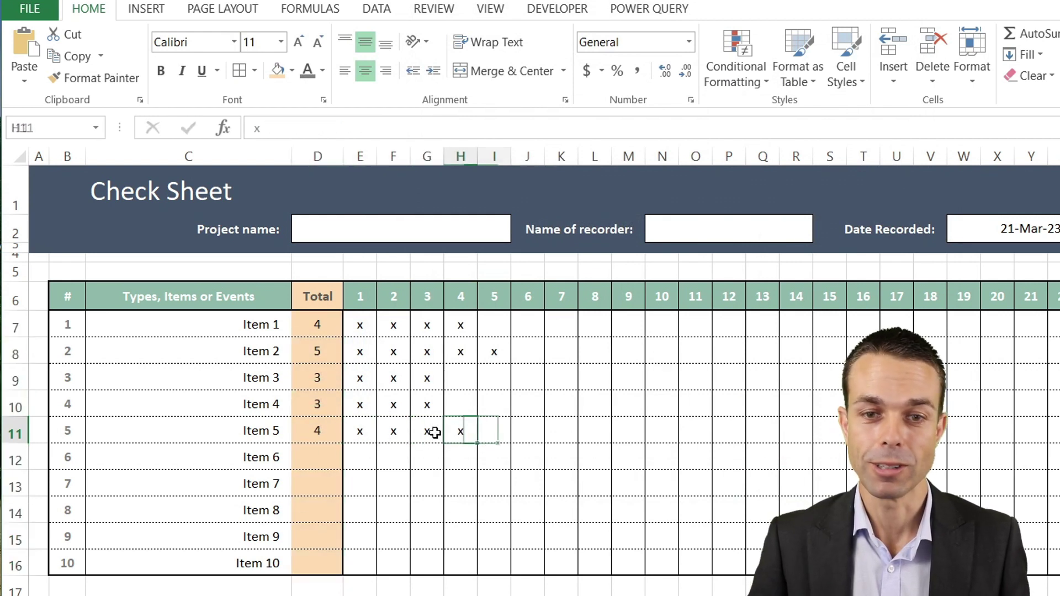
pyautogui.write('x\tx\tx')
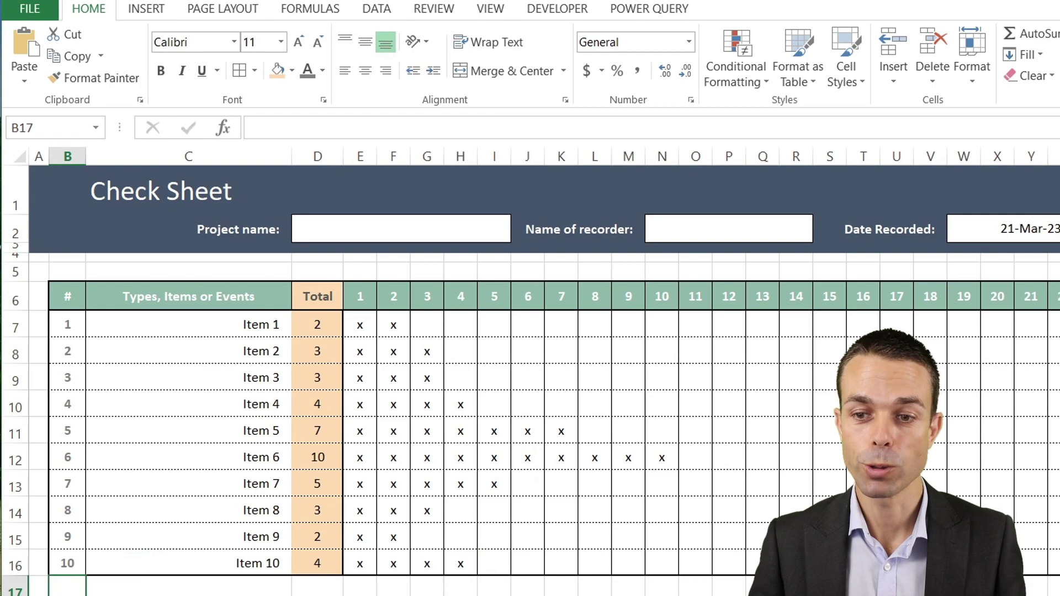
# Step: Put a thick box border around row 17
pyautogui.hotkey('shift', 'space')
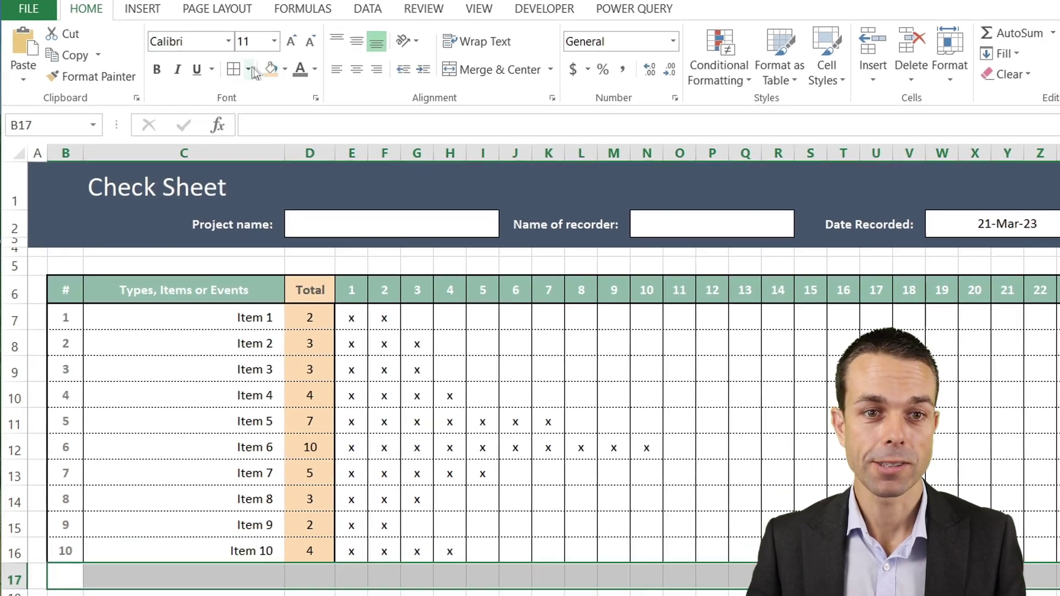
pyautogui.click(254, 70)
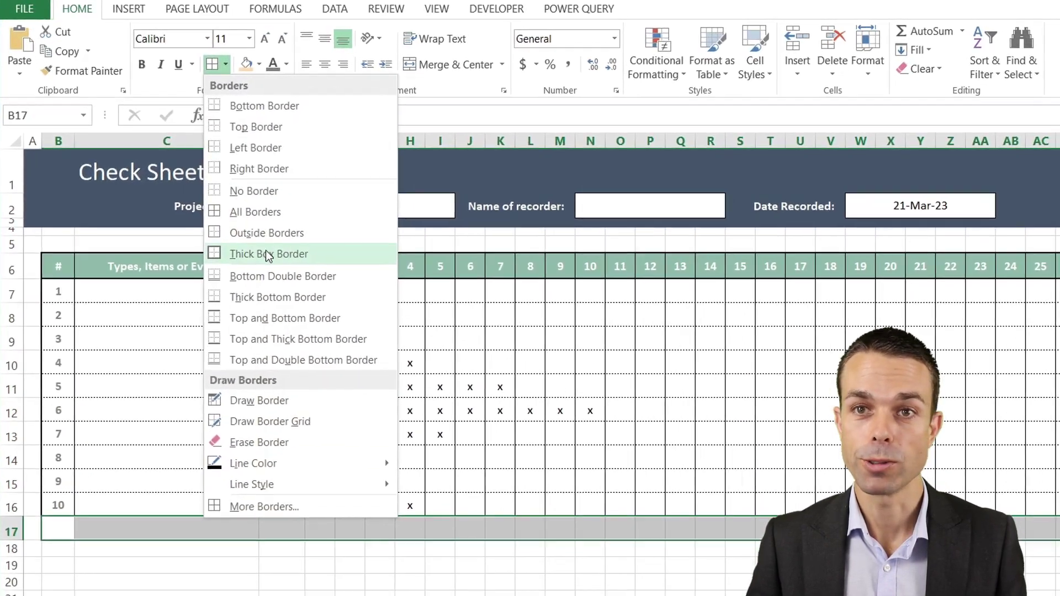
pyautogui.click(273, 261)
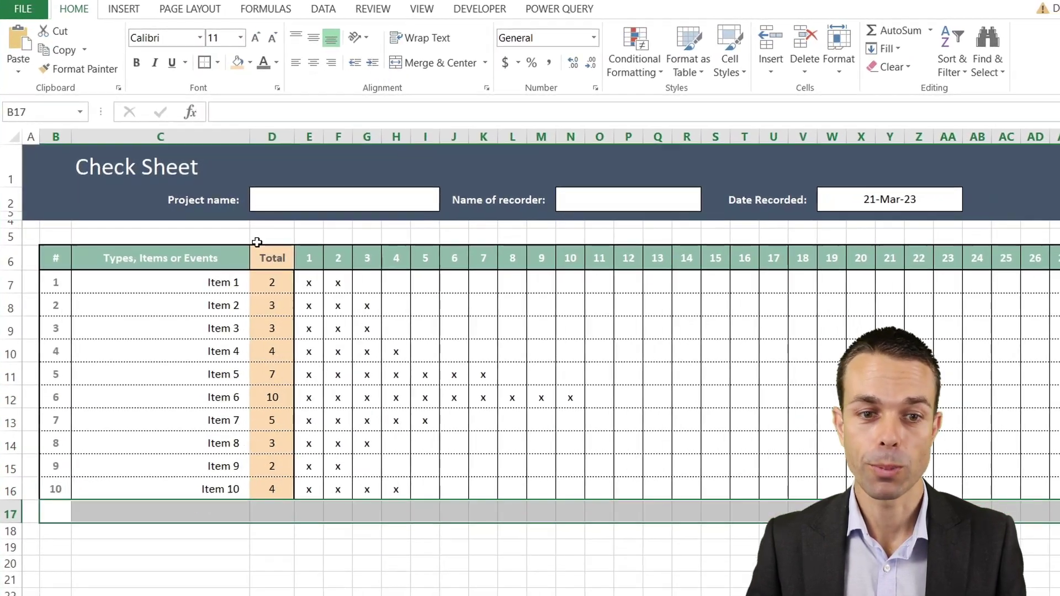
# Step: Label C17 'Total' and enter =SUM(D7:D16) in D17
pyautogui.click(167, 549)
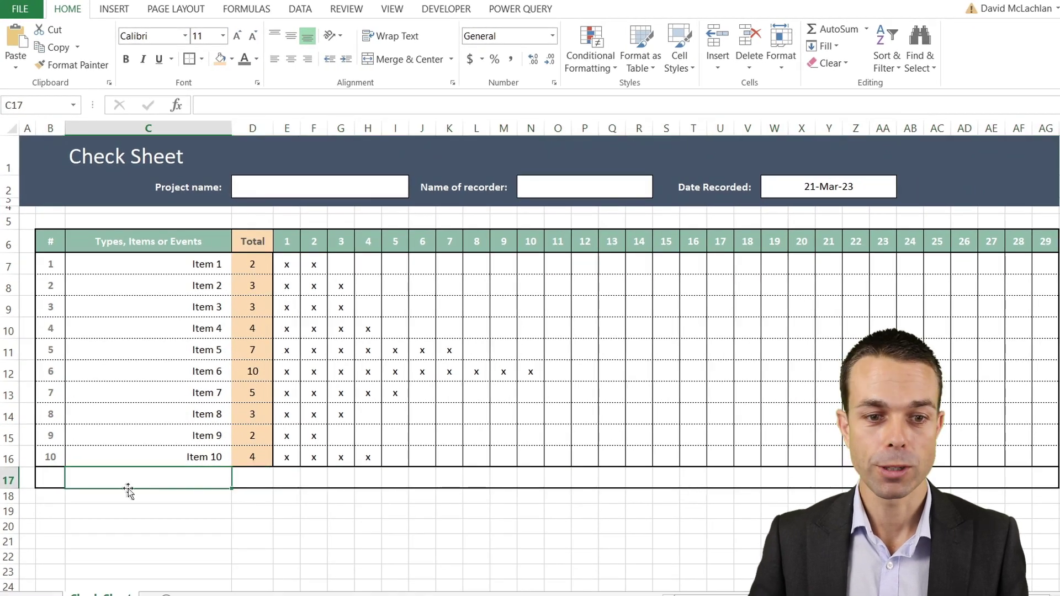
pyautogui.write('Tota')
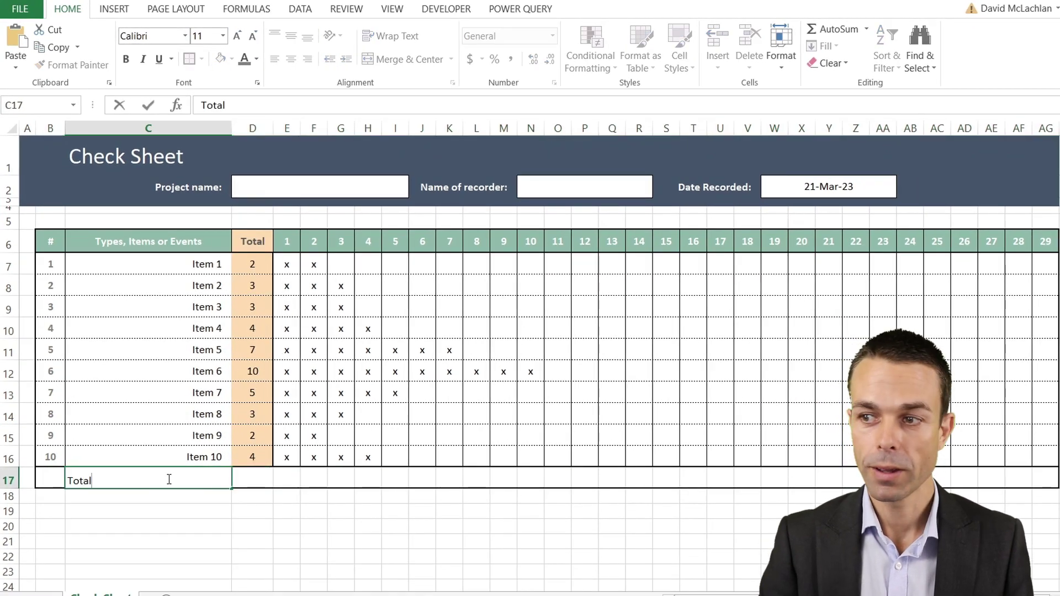
pyautogui.write('l')
pyautogui.press('Tab')
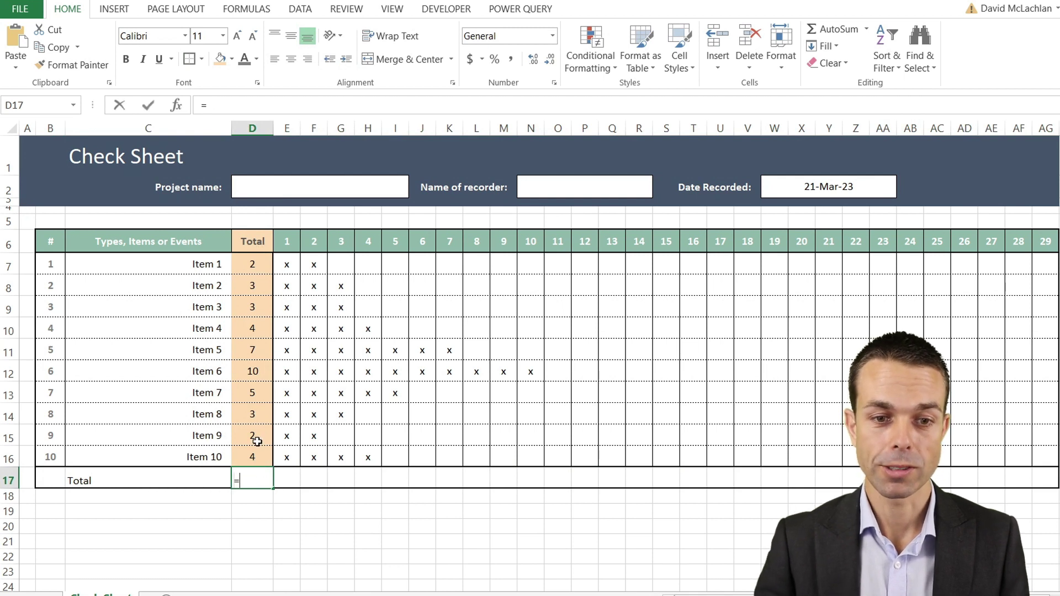
pyautogui.write('=sum')
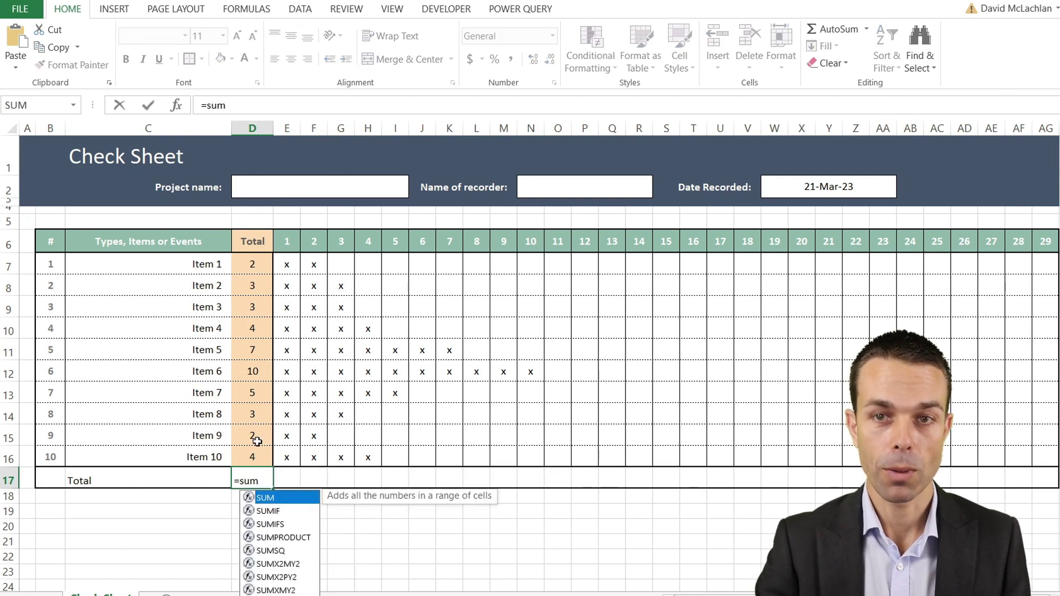
pyautogui.write('(')
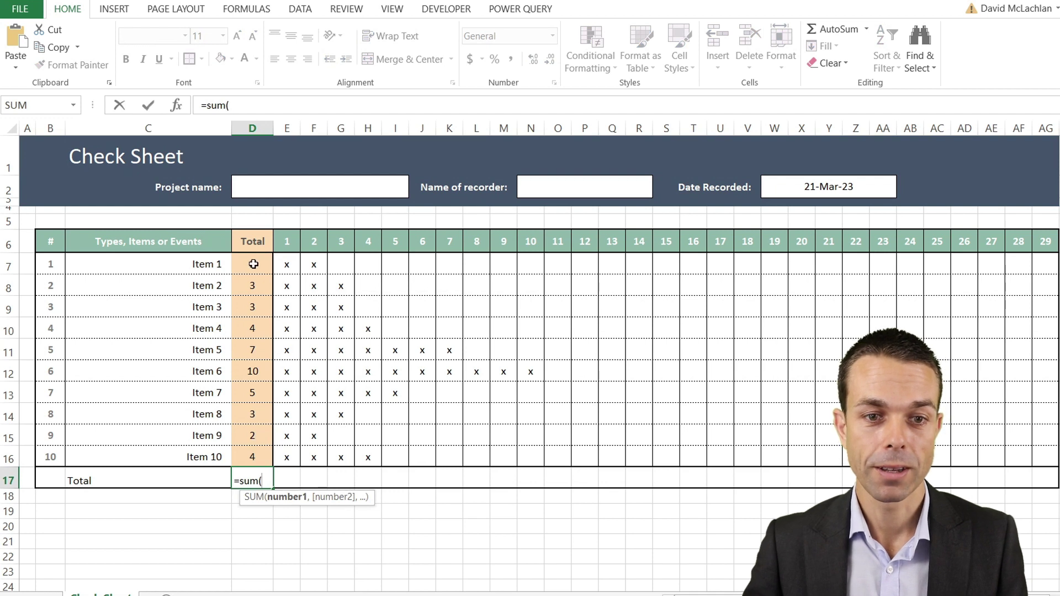
pyautogui.moveTo(253, 264); pyautogui.dragTo(233, 458)
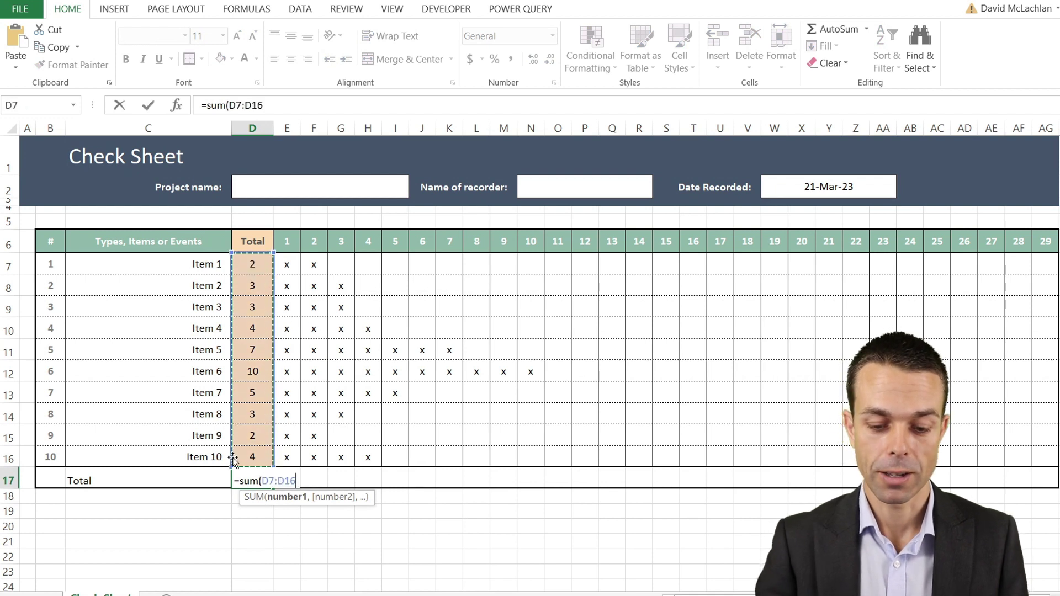
pyautogui.write(')')
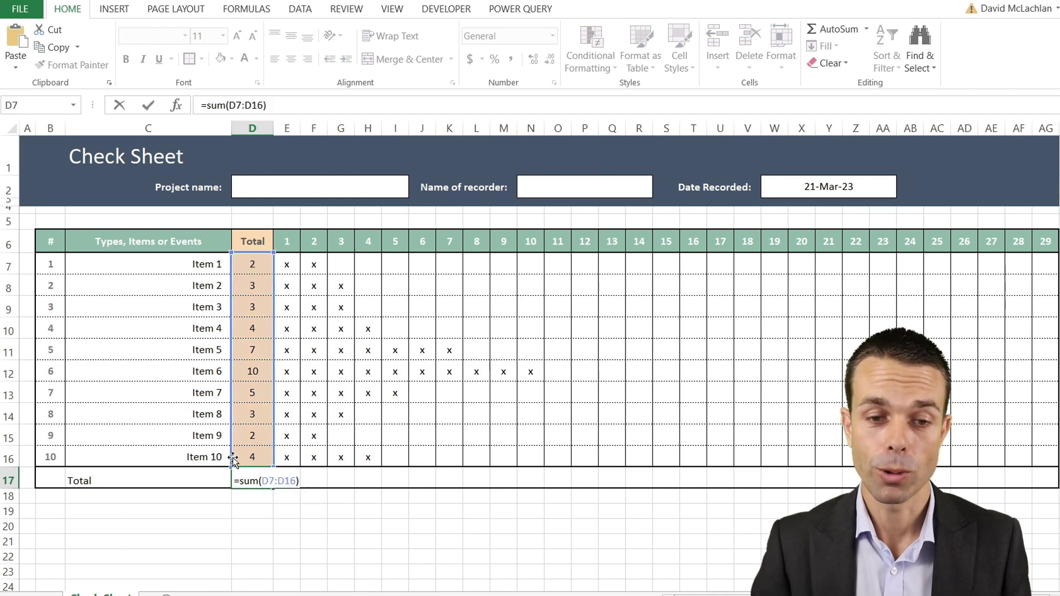
pyautogui.press('Return')
# Step: Centre C17:D17, then make the Total label bold, right-aligned and indented
pyautogui.moveTo(193, 478); pyautogui.dragTo(270, 478)
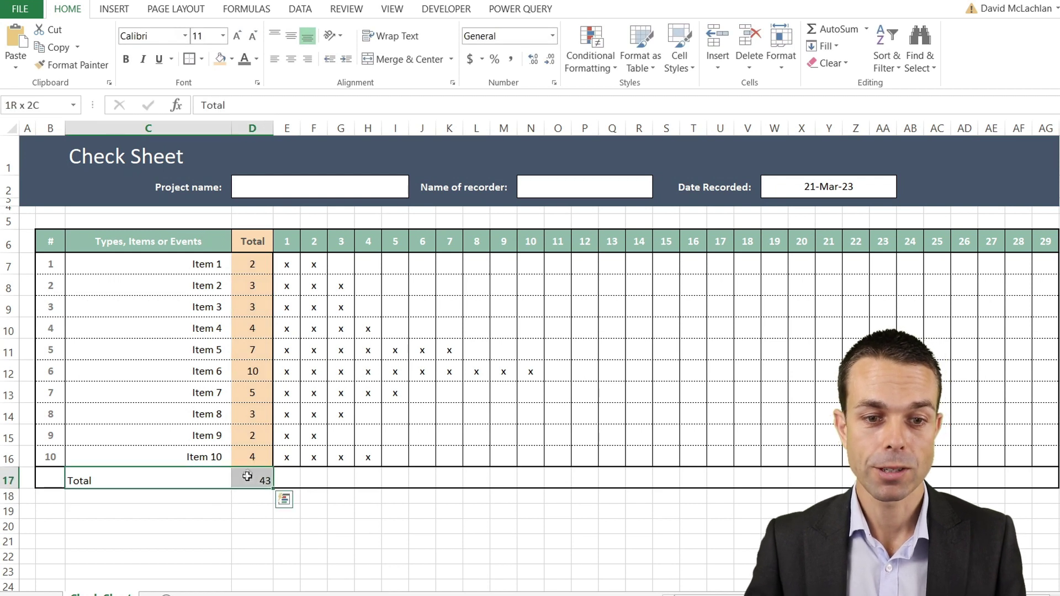
pyautogui.click(291, 59)
pyautogui.click(291, 36)
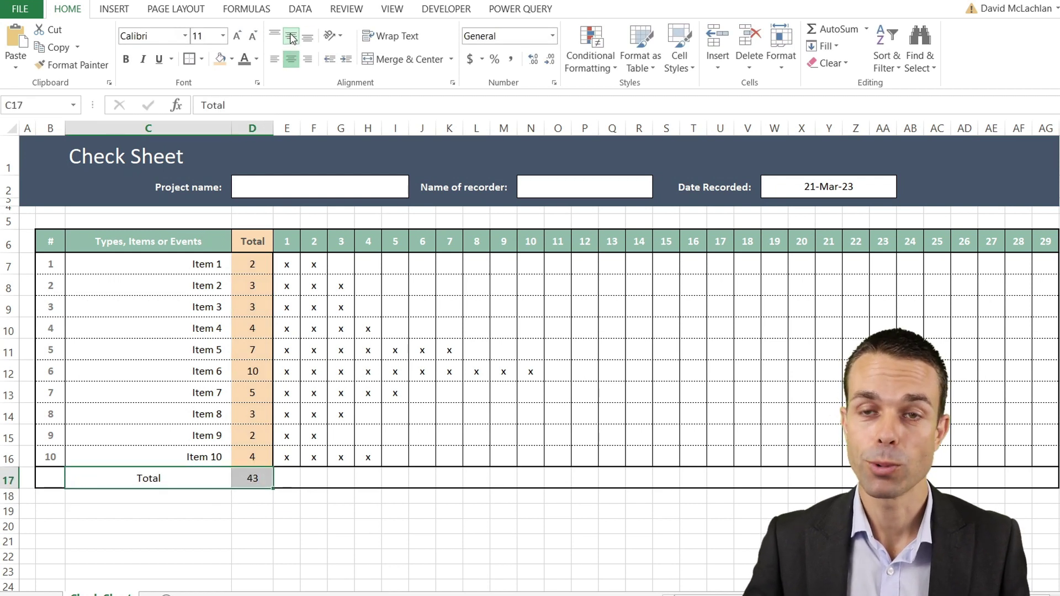
pyautogui.click(199, 480)
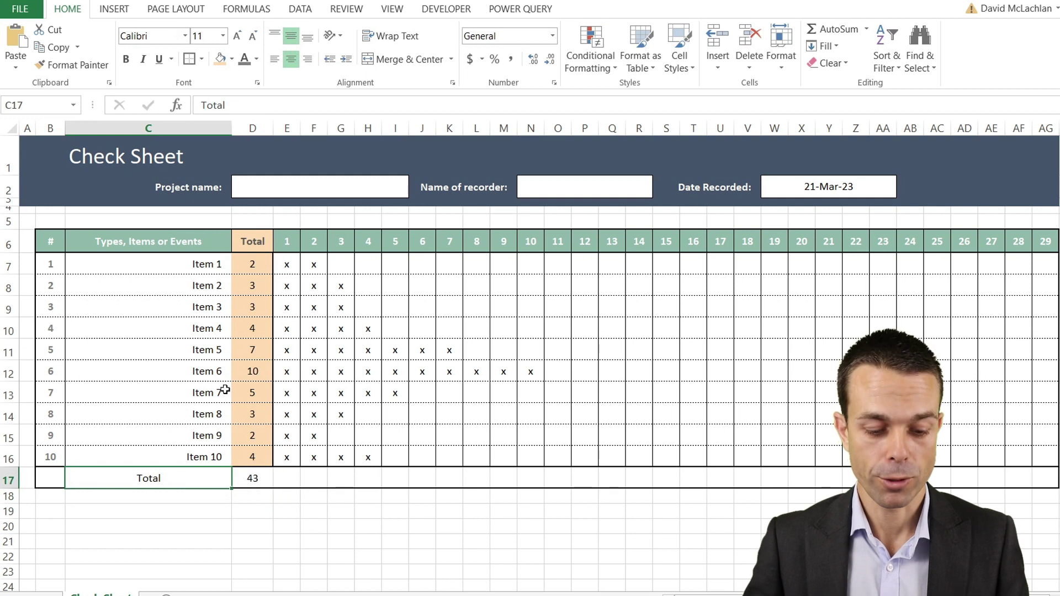
pyautogui.hotkey('ctrl', 'b')
pyautogui.click(308, 59)
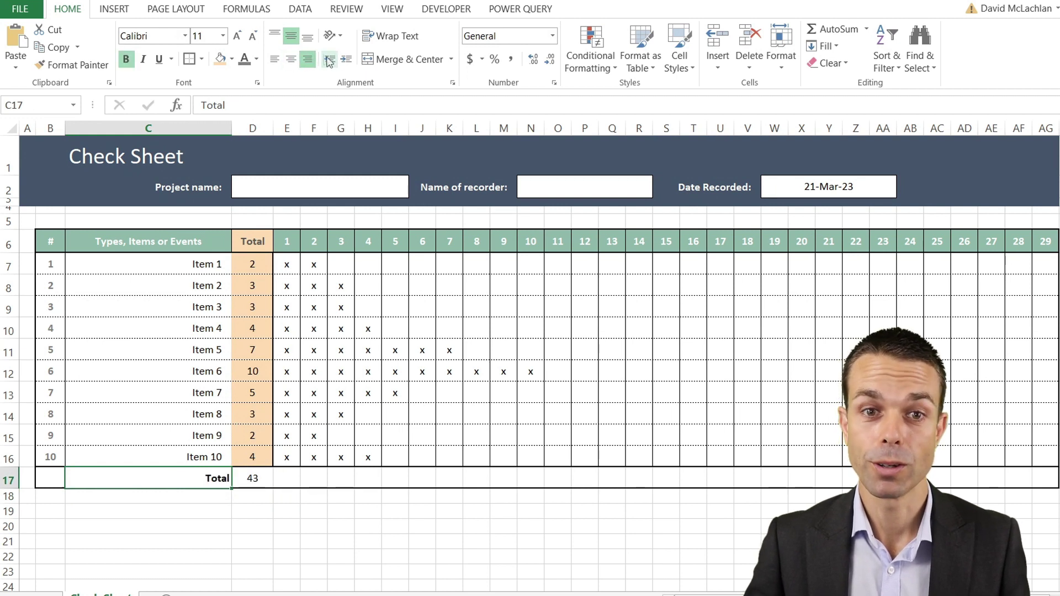
pyautogui.click(347, 60)
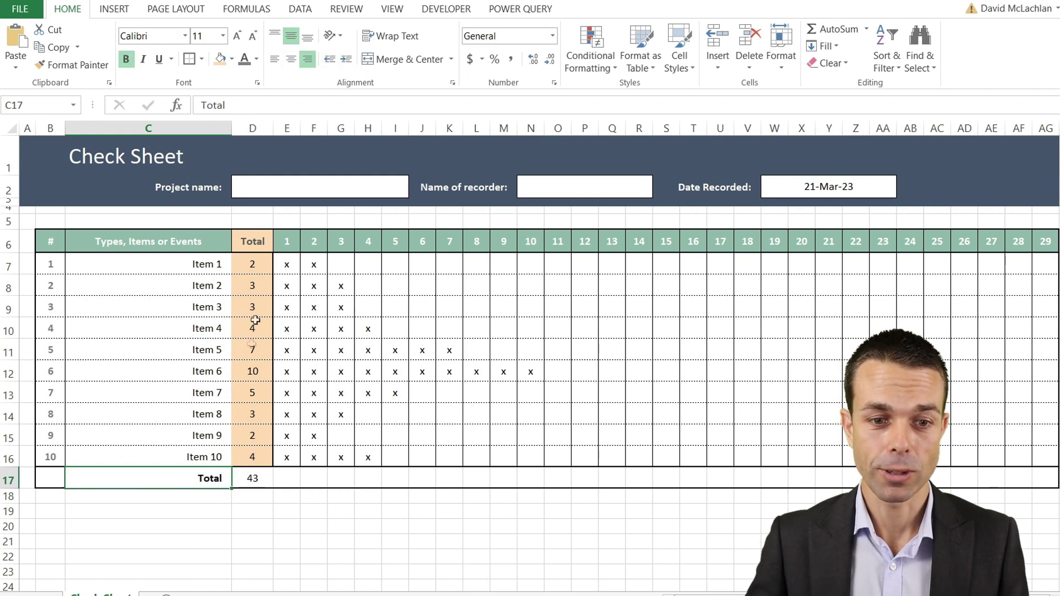
# Step: Fill B17:D17 orange and E17:AG17 dark grey
pyautogui.moveTo(35, 480); pyautogui.dragTo(255, 478)
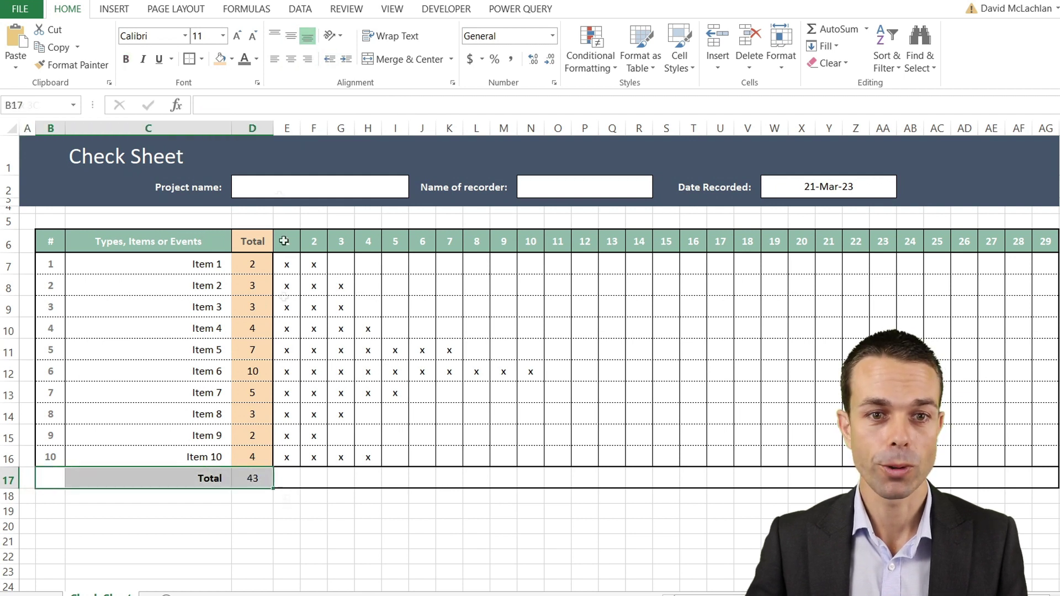
pyautogui.click(219, 58)
pyautogui.click(282, 478)
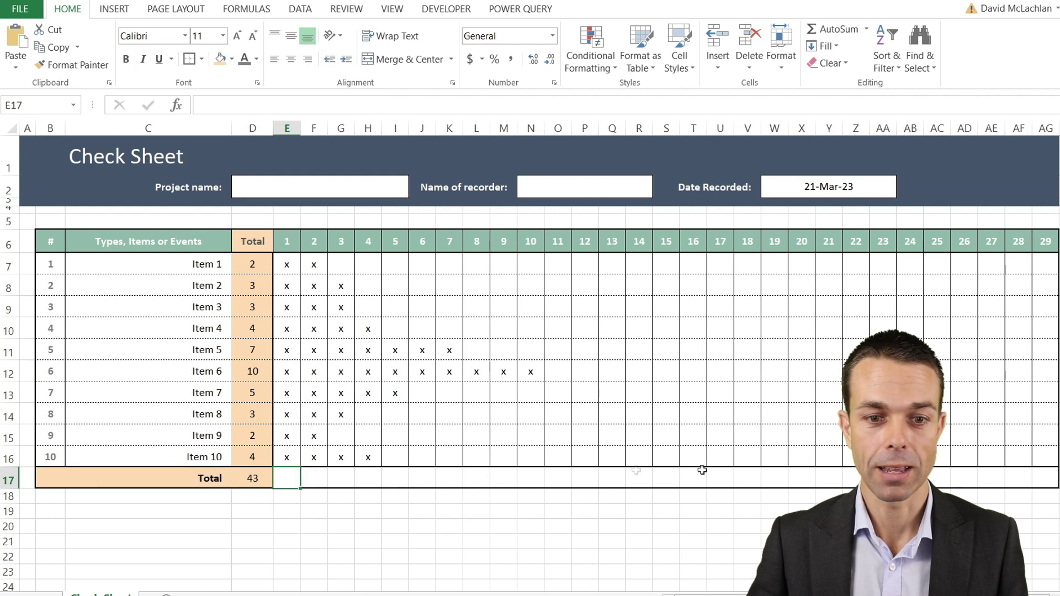
pyautogui.keyDown('shift'); pyautogui.click(1030, 473); pyautogui.keyUp('shift')
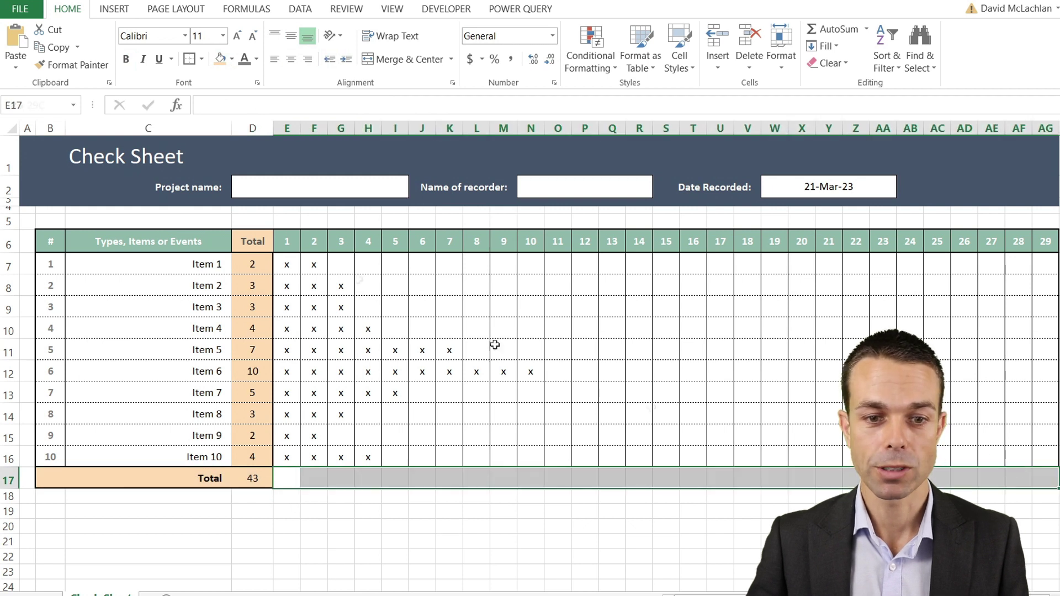
pyautogui.click(257, 60)
pyautogui.click(233, 59)
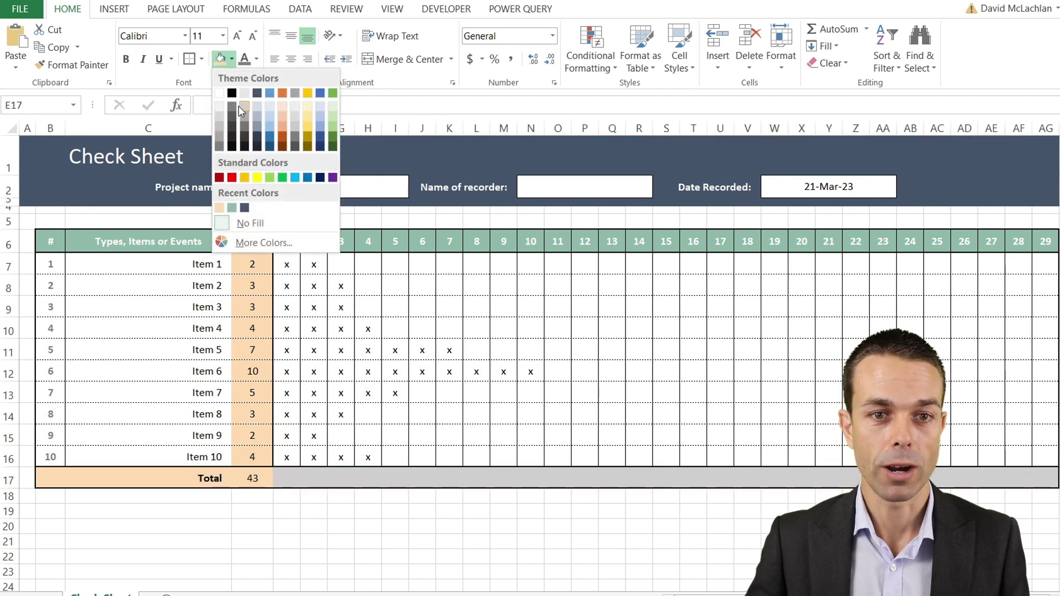
pyautogui.click(219, 146)
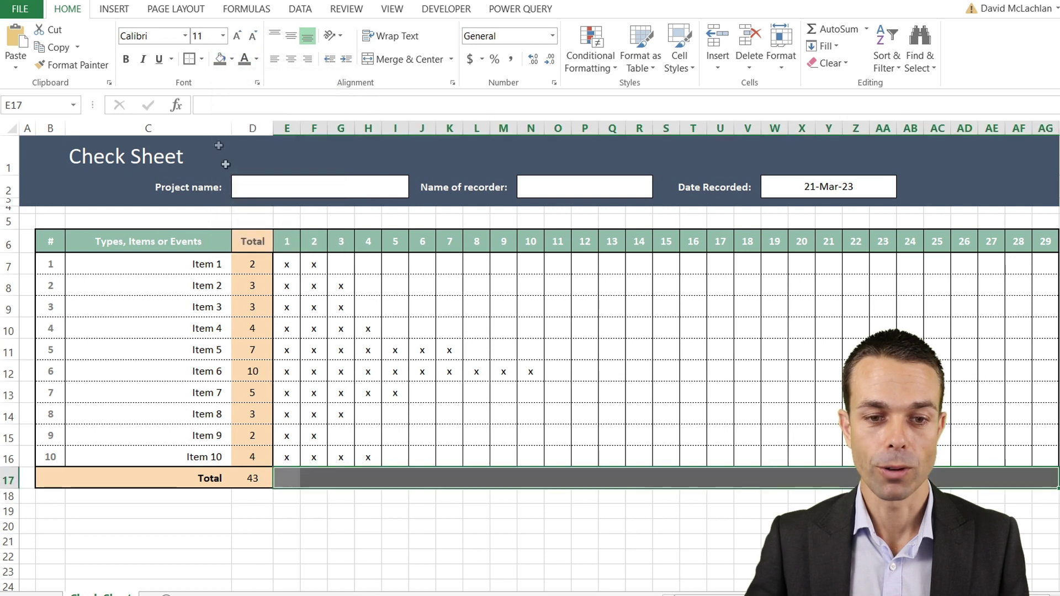
# Step: Review the shaded Total row and the D17 sum formula
pyautogui.click(322, 345)
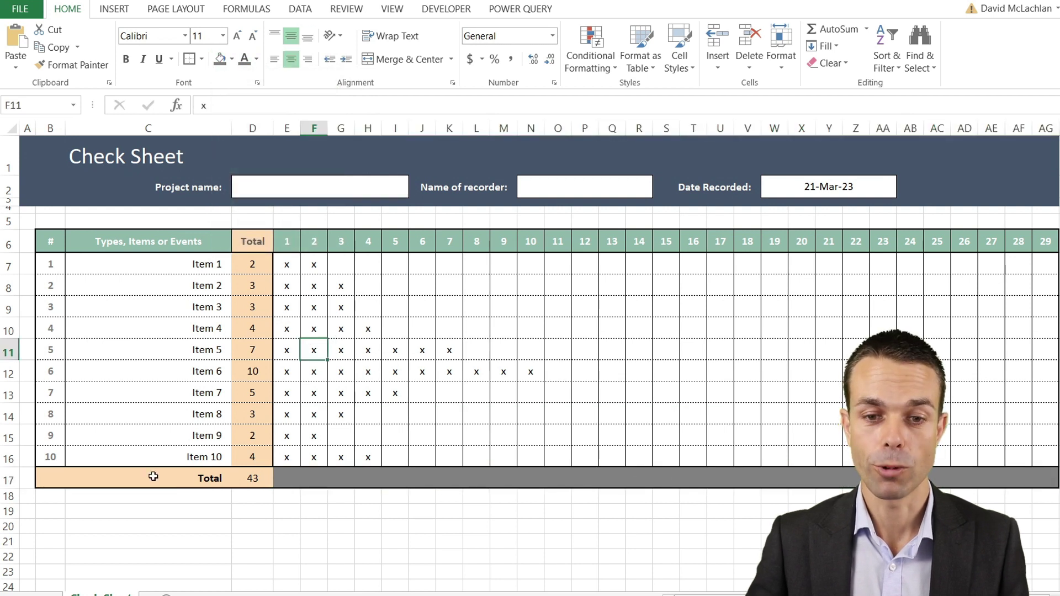
pyautogui.click(526, 431)
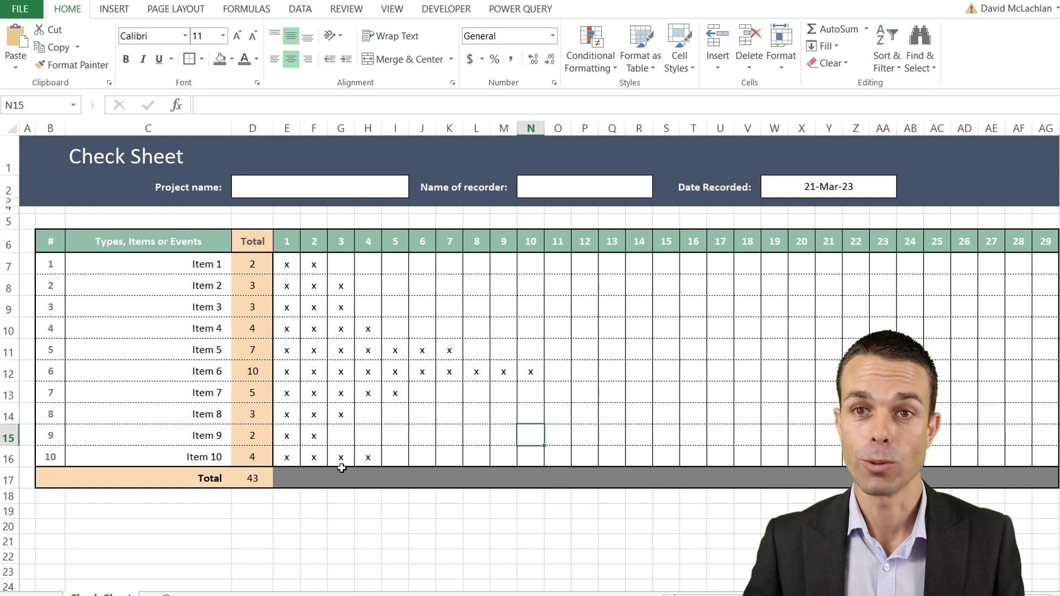
pyautogui.click(257, 478)
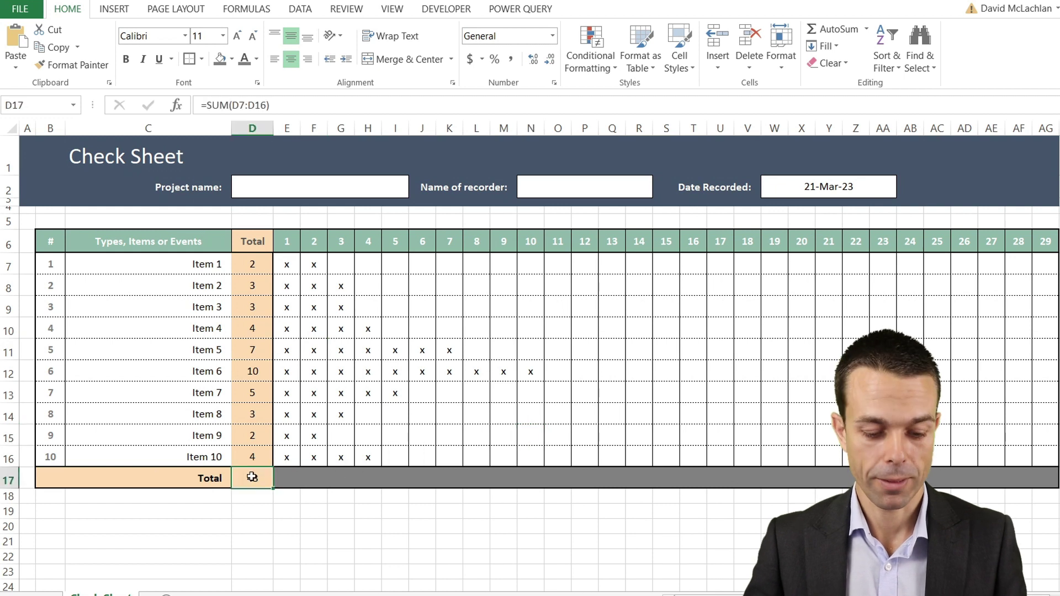
pyautogui.click(339, 436)
pyautogui.click(543, 503)
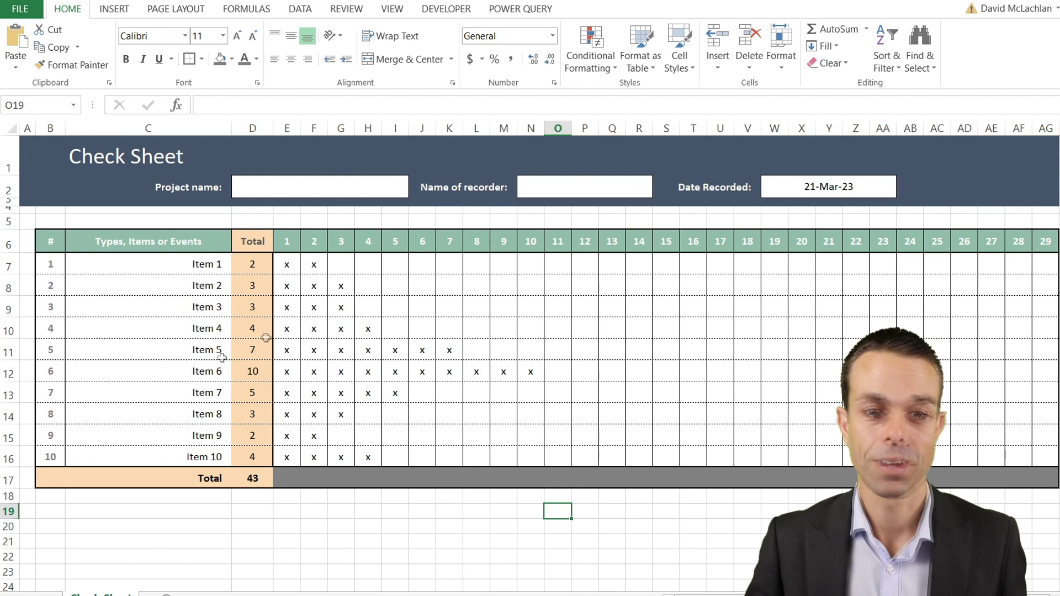
# Step: Insert a clustered column chart from the item names and totals C7:D16
pyautogui.click(188, 264)
pyautogui.keyDown('shift'); pyautogui.click(254, 450); pyautogui.keyUp('shift')
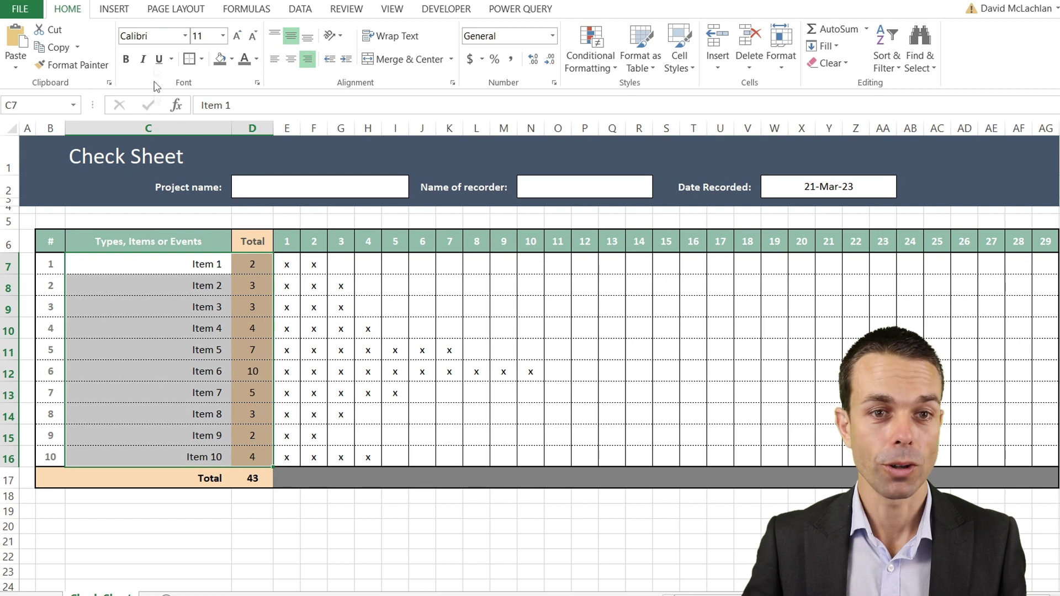
pyautogui.click(109, 10)
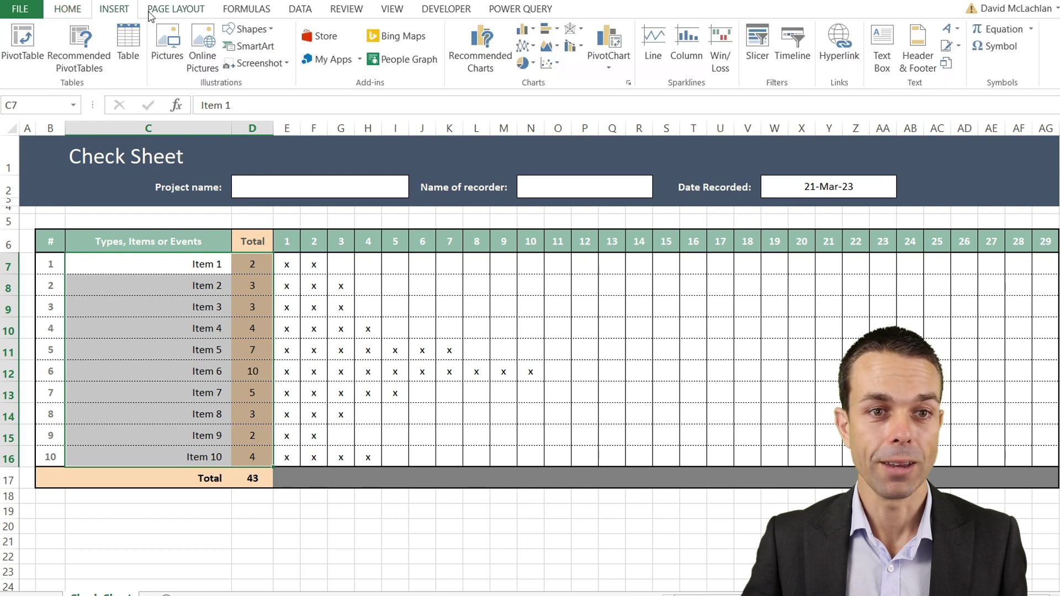
pyautogui.click(524, 31)
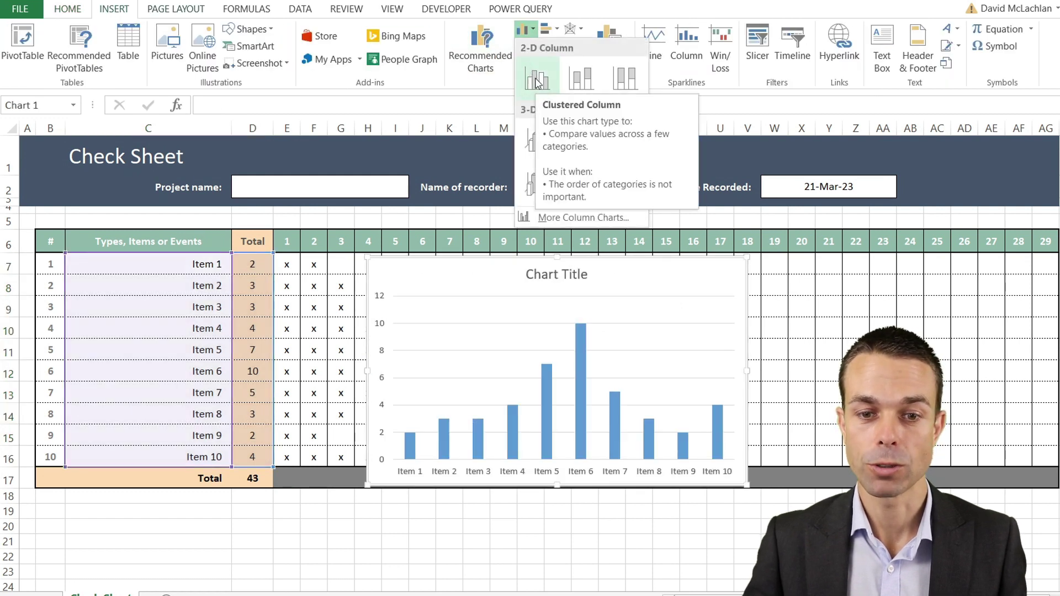
pyautogui.click(537, 82)
# Step: Place the chart just below the Total row and title it Count of Items
pyautogui.moveTo(530, 263); pyautogui.dragTo(359, 400)
pyautogui.scroll(-2, 360, 367)
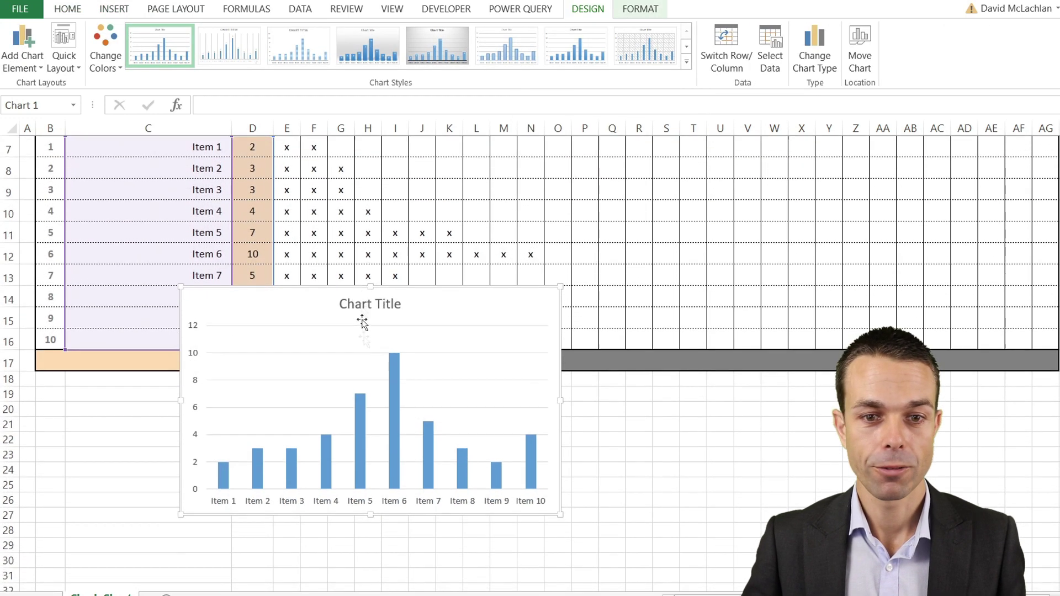
pyautogui.moveTo(352, 286); pyautogui.dragTo(370, 382)
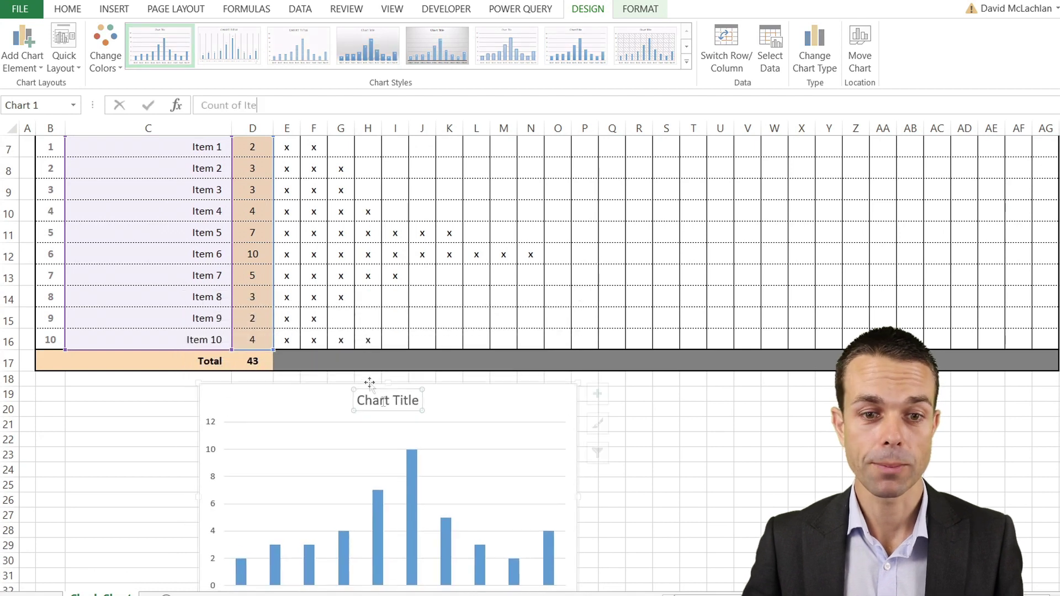
pyautogui.write('ms')
pyautogui.press('Return')
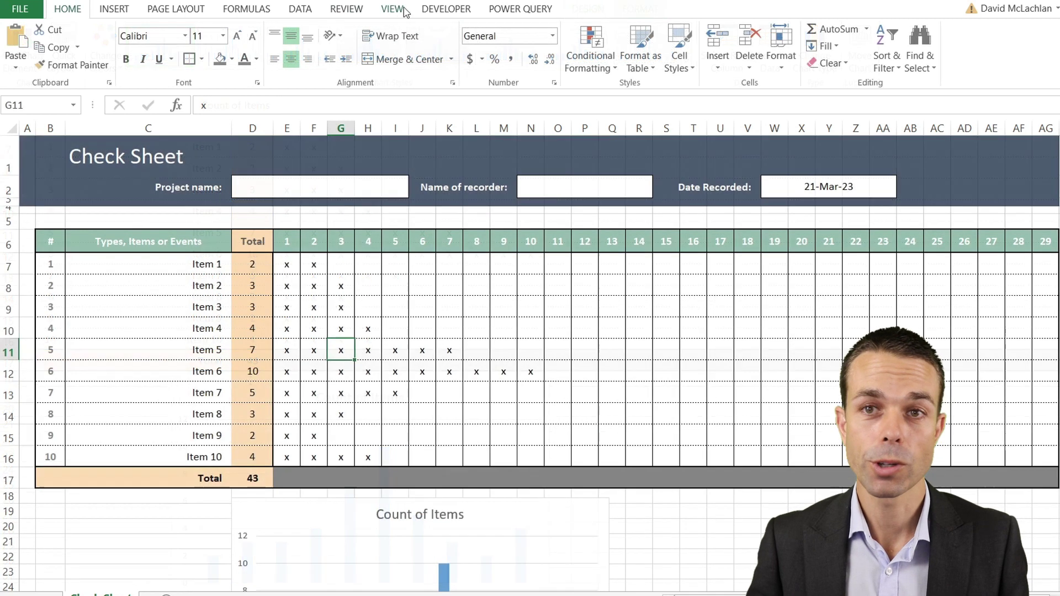
# Step: Turn off worksheet gridlines from the View tab
pyautogui.click(392, 9)
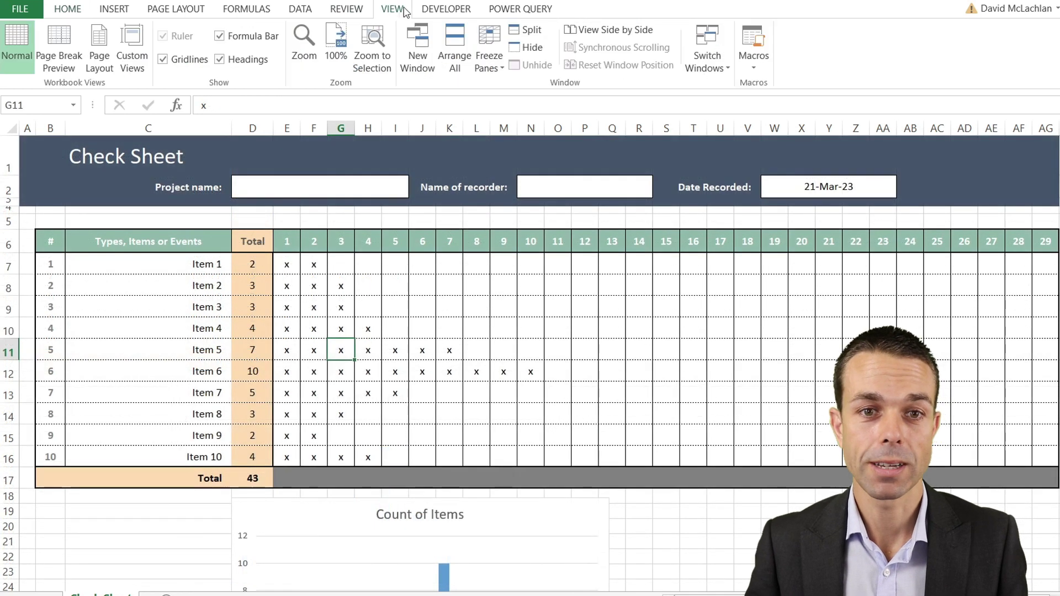
pyautogui.click(163, 60)
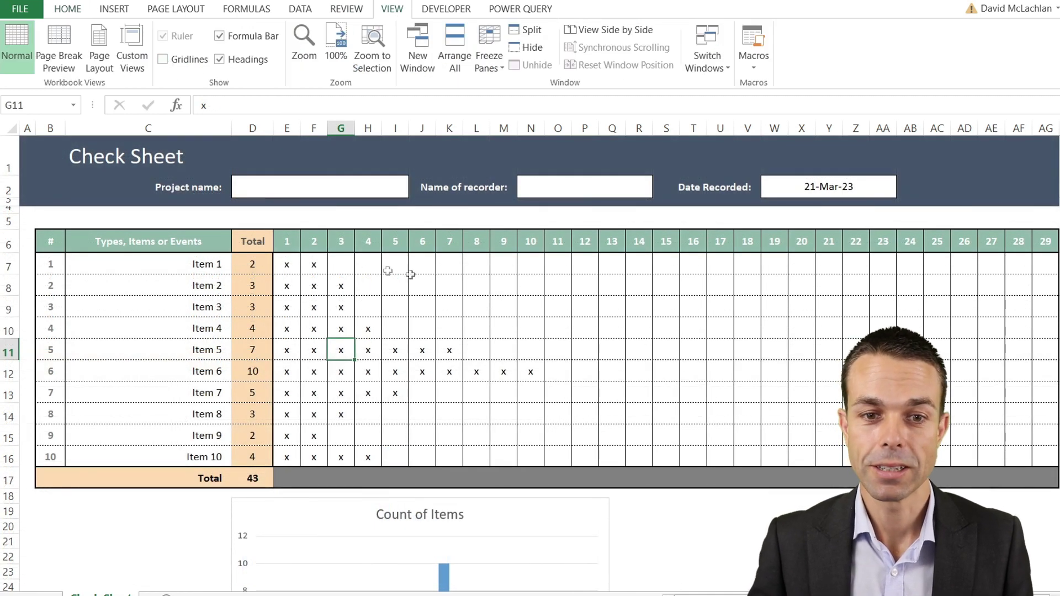
pyautogui.click(162, 221)
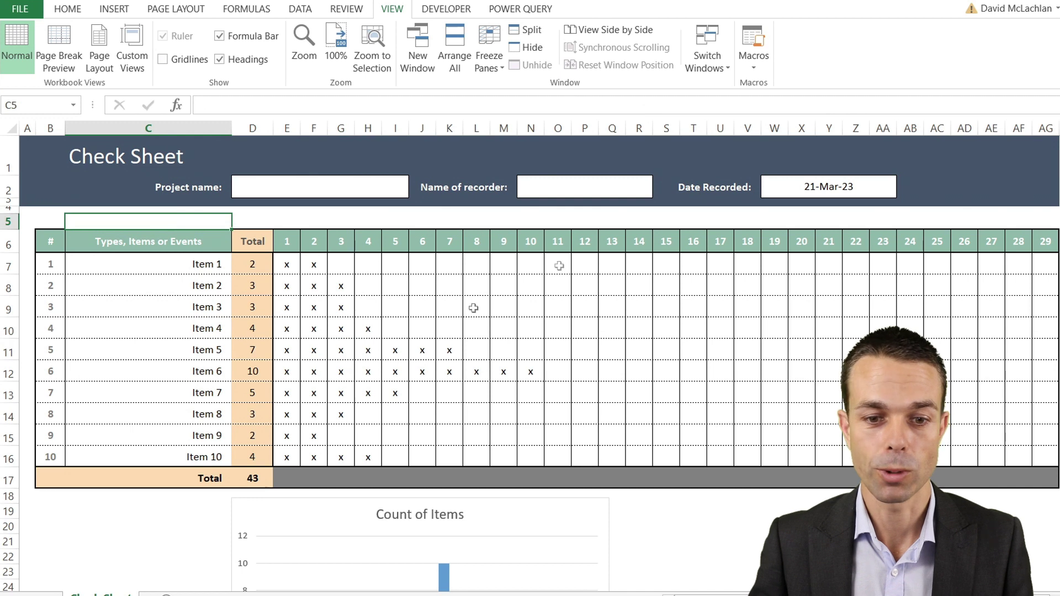
# Step: Widen the Count of Items chart by dragging its right edge
pyautogui.scroll(-3, 473, 307)
pyautogui.click(612, 373)
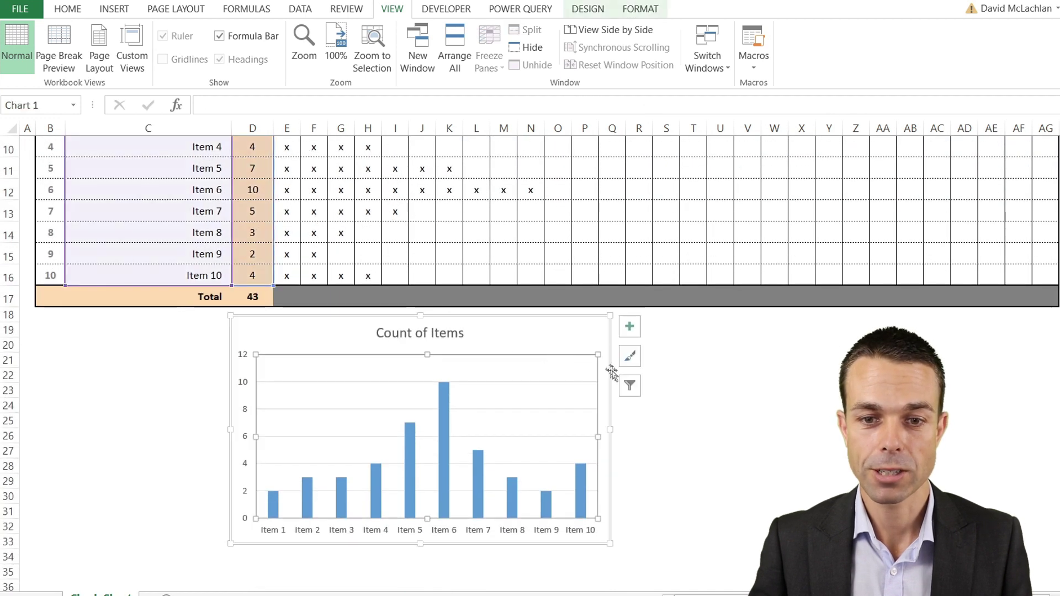
pyautogui.moveTo(611, 433); pyautogui.dragTo(674, 434)
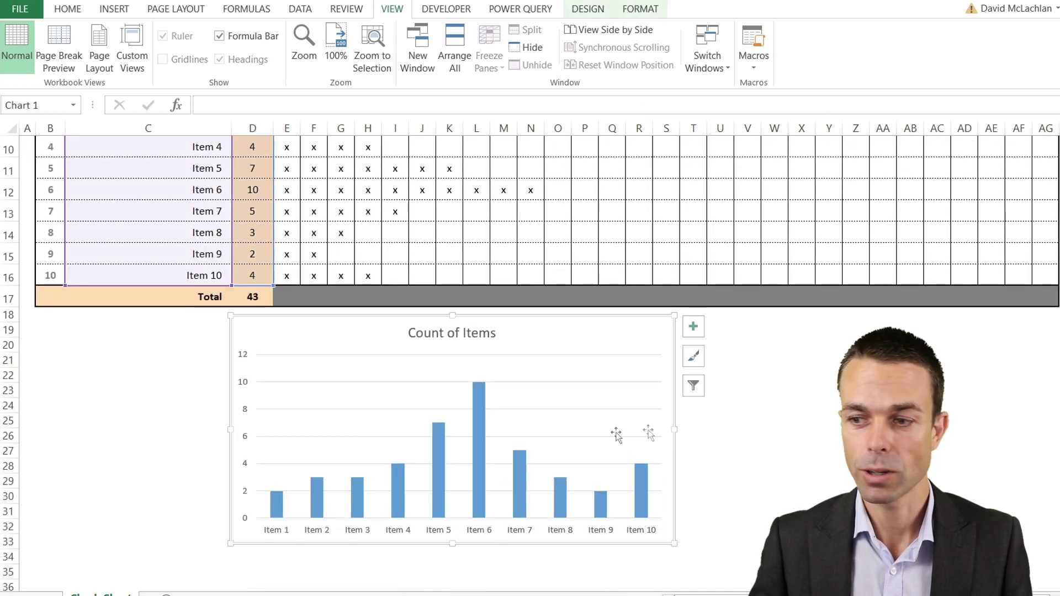
# Step: Fill the chart's bars with Blue-Gray, Text 2, Lighter 40%
pyautogui.click(478, 444)
pyautogui.rightClick(480, 439)
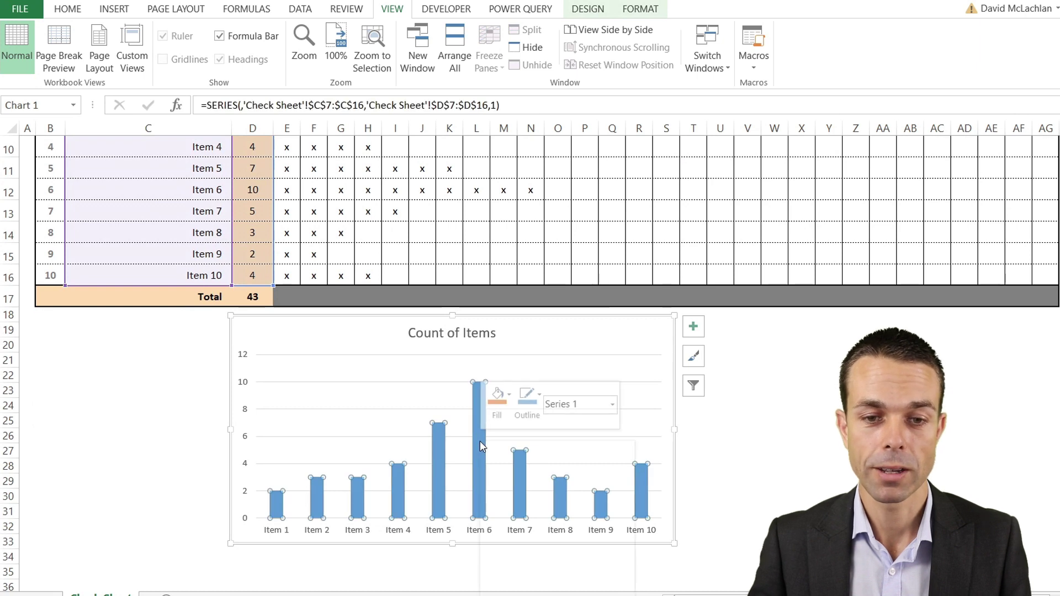
pyautogui.click(497, 399)
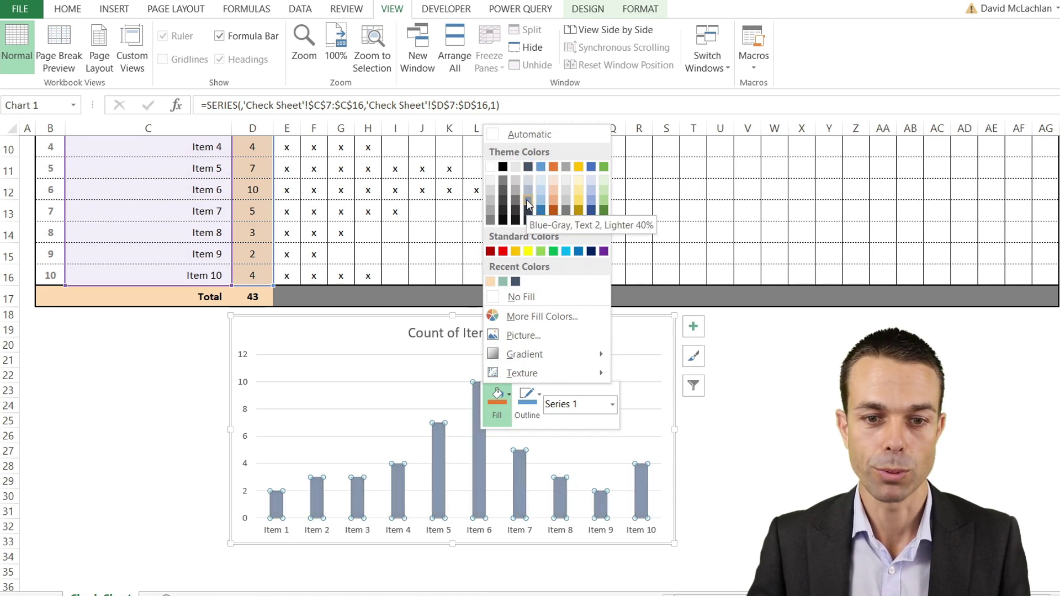
pyautogui.click(525, 200)
pyautogui.click(351, 340)
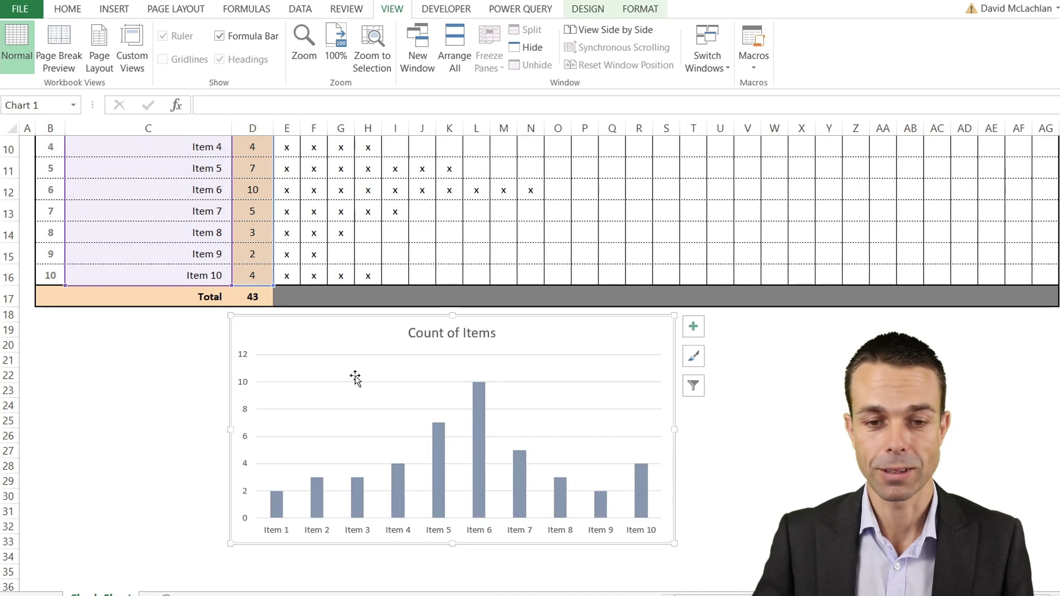
# Step: In Format Data Series, set series overlap to 100% and gap width to 50%
pyautogui.click(479, 397)
pyautogui.scroll(-1, 479, 397)
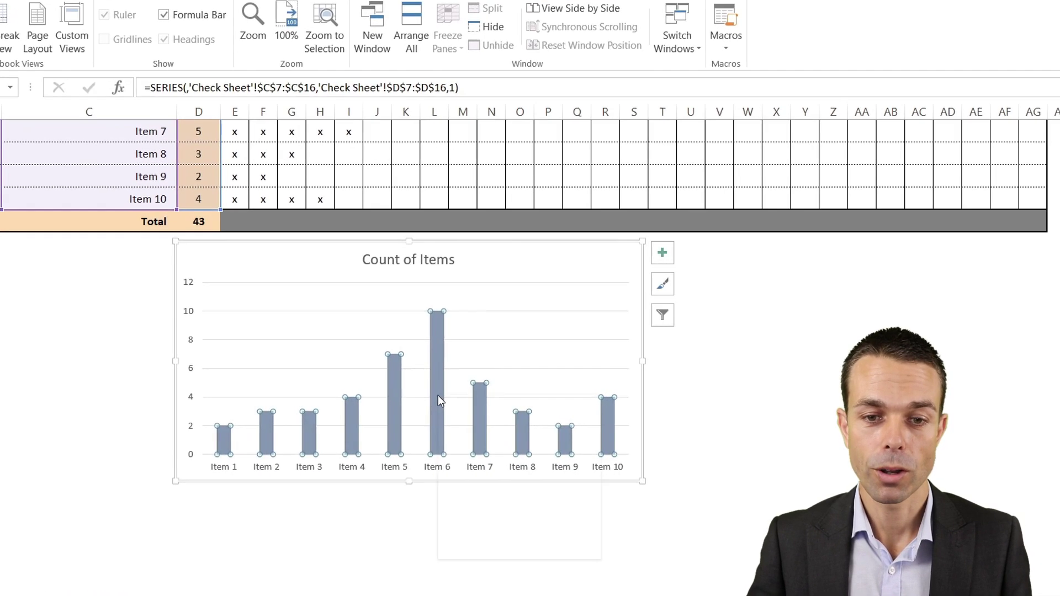
pyautogui.rightClick(469, 399)
pyautogui.click(506, 569)
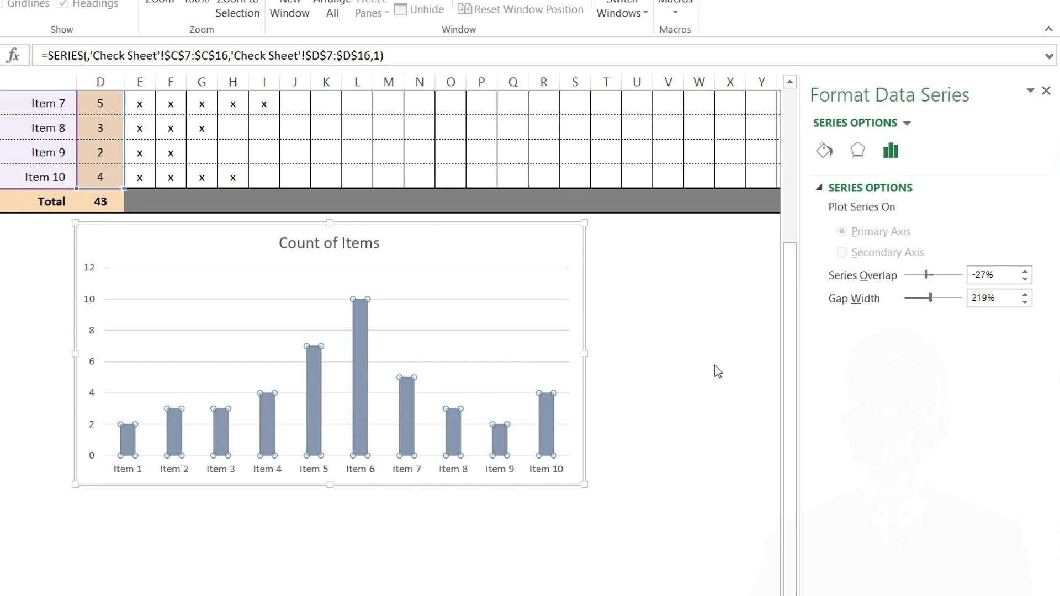
pyautogui.moveTo(988, 274); pyautogui.dragTo(933, 278)
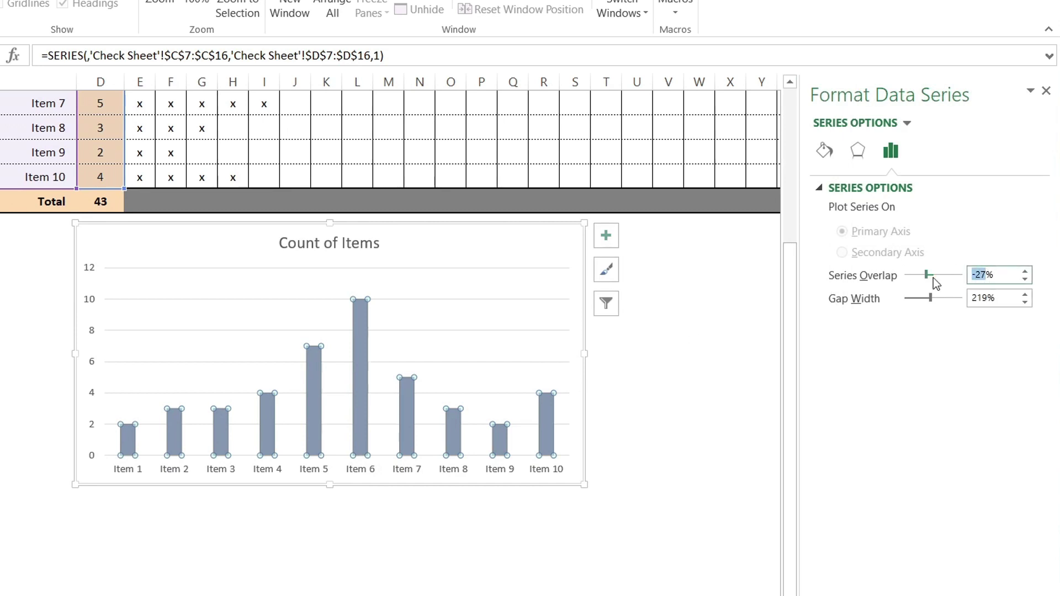
pyautogui.write('100')
pyautogui.press('Tab')
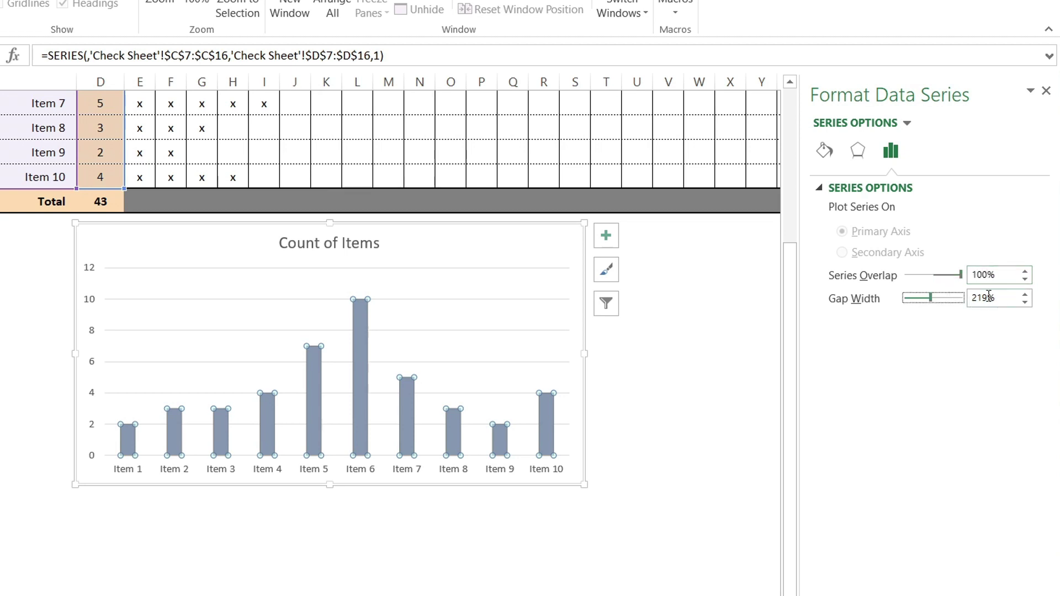
pyautogui.moveTo(988, 296); pyautogui.dragTo(953, 296)
pyautogui.write('50')
pyautogui.press('Tab')
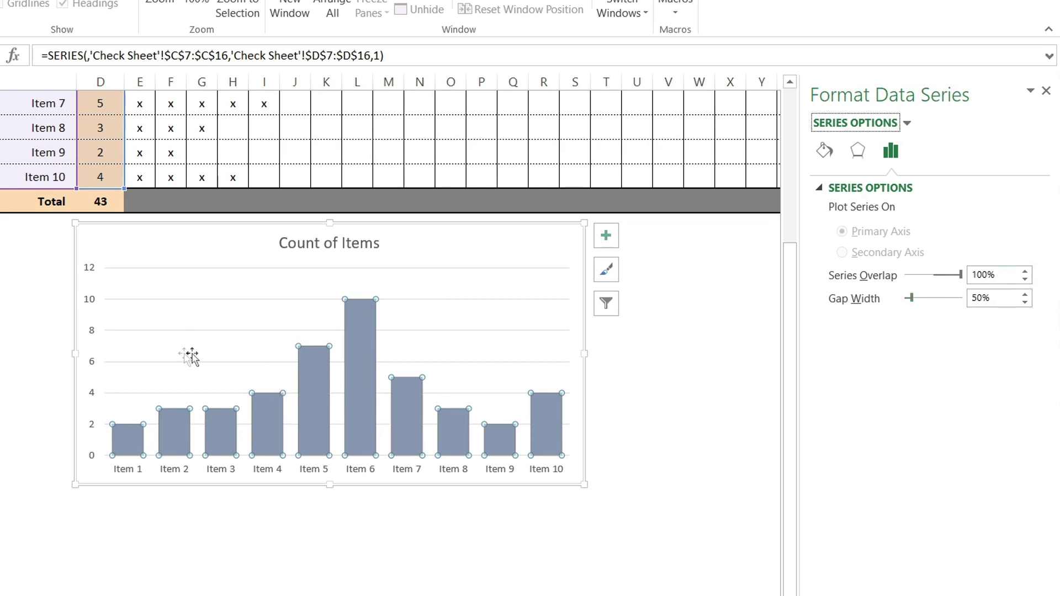
# Step: Adjust series overlap down to 78% and gap width up to 67%
pyautogui.click(1024, 279)
pyautogui.click(1024, 280)
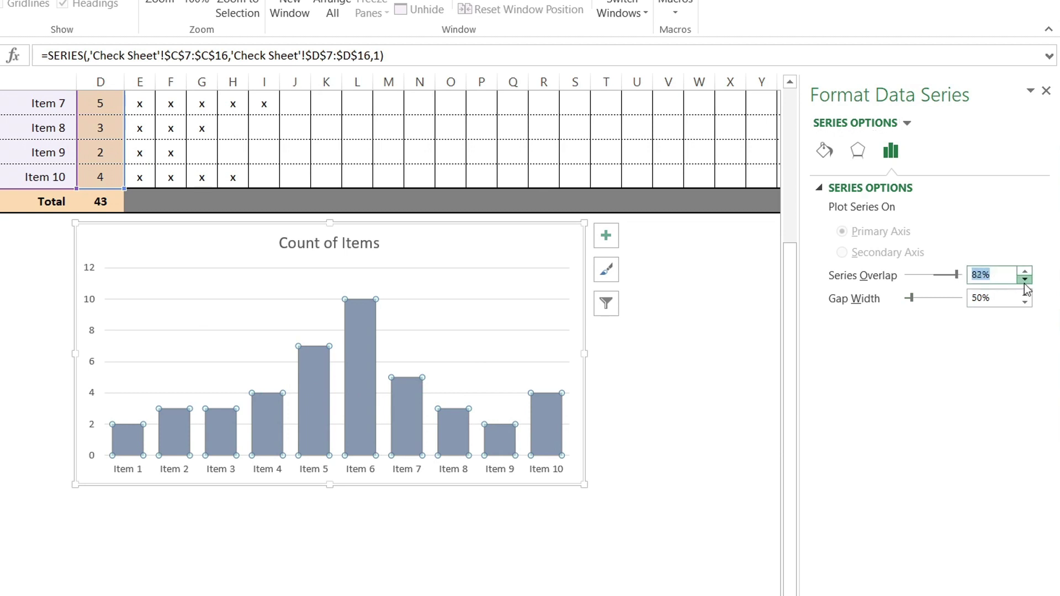
pyautogui.click(1025, 279)
pyautogui.click(1025, 295)
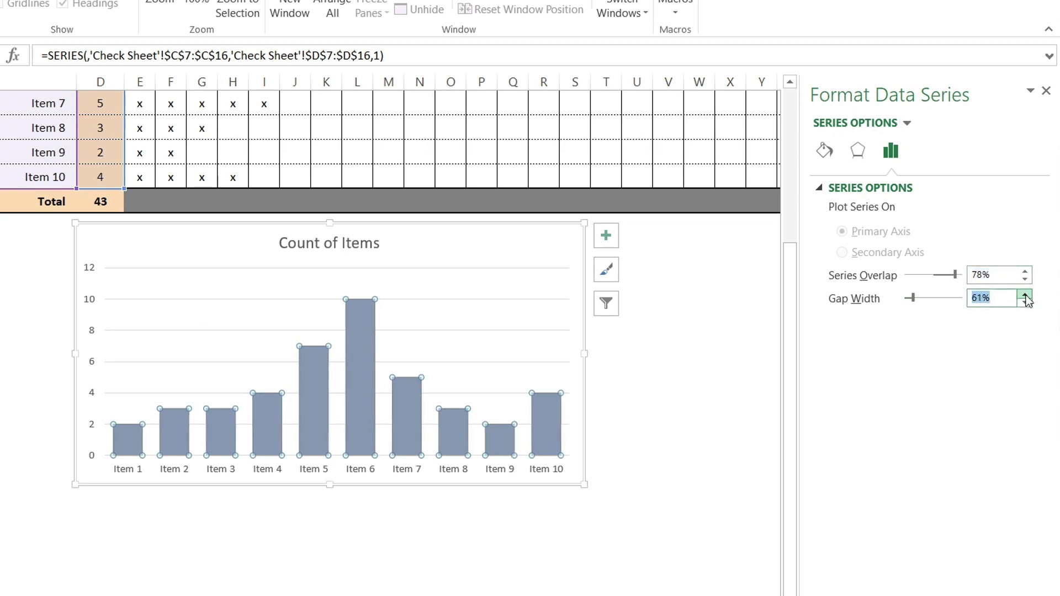
pyautogui.click(1025, 295)
pyautogui.click(1024, 295)
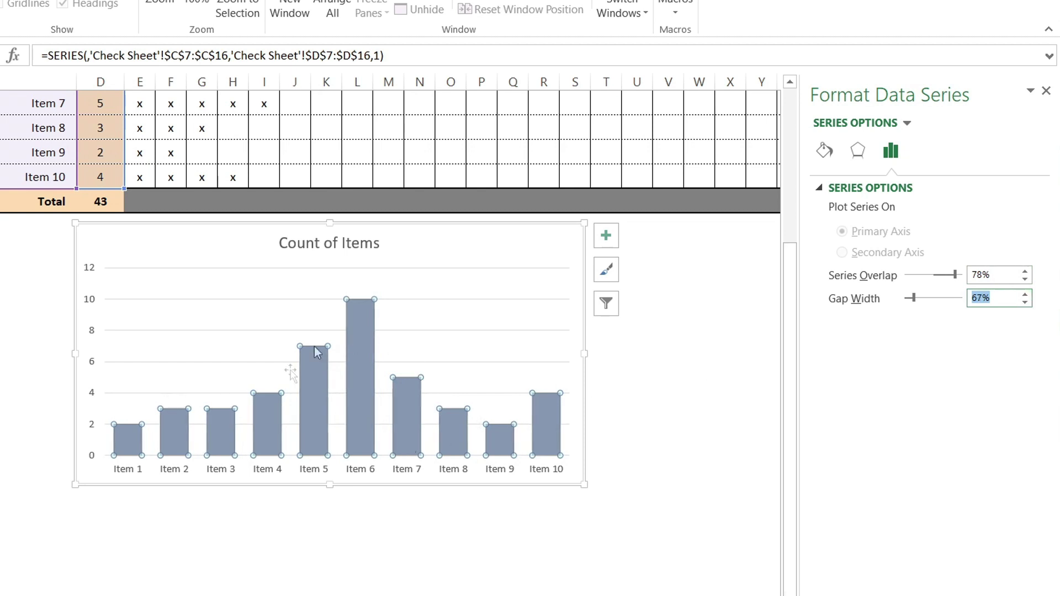
# Step: Add data labels to the bars and give the chart a dark 2¼ pt outline
pyautogui.rightClick(177, 418)
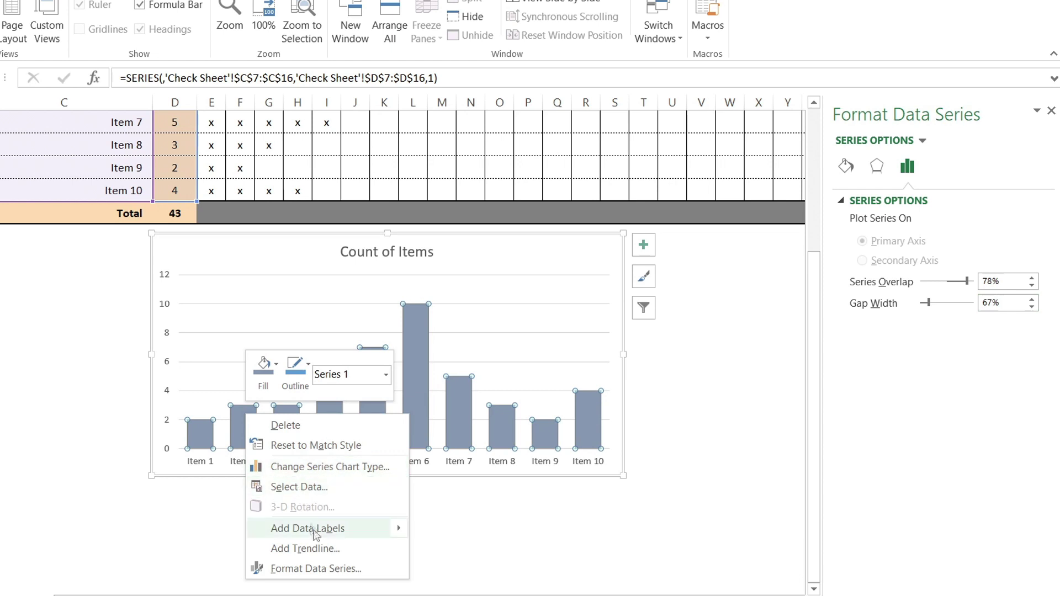
pyautogui.click(318, 530)
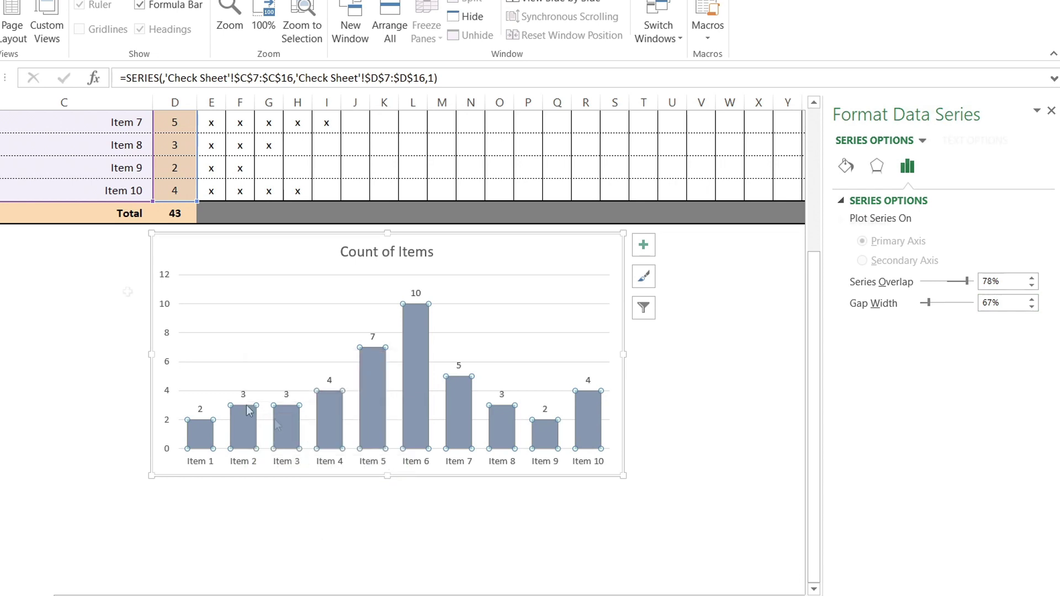
pyautogui.click(156, 326)
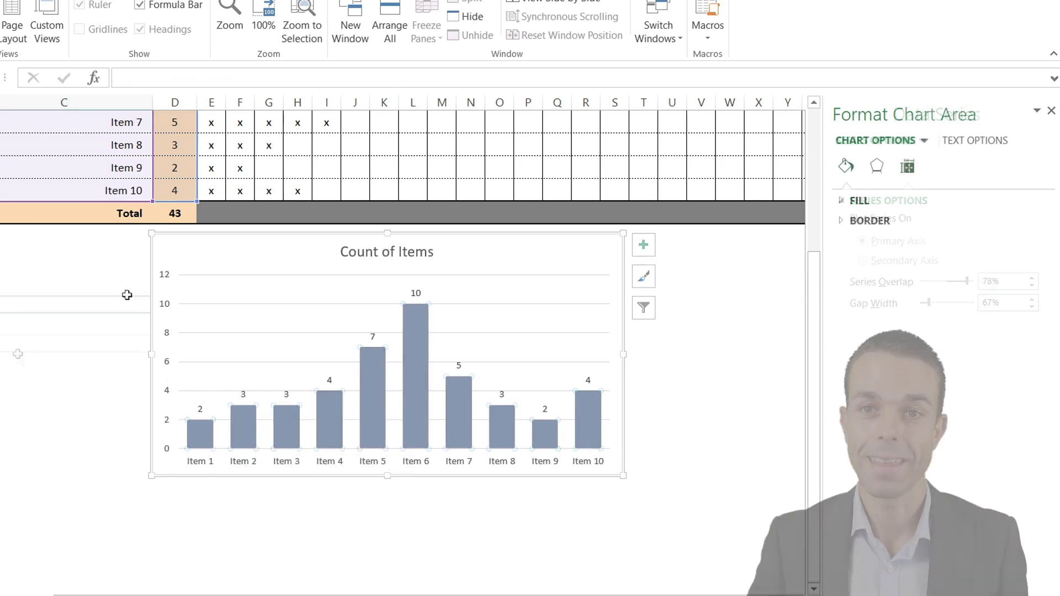
pyautogui.rightClick(271, 232)
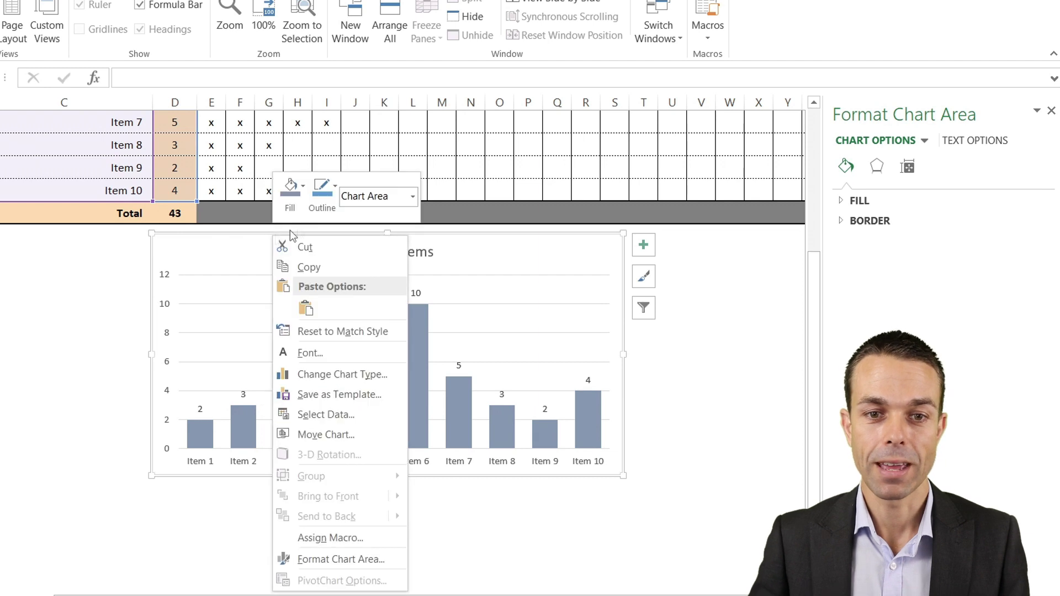
pyautogui.click(324, 204)
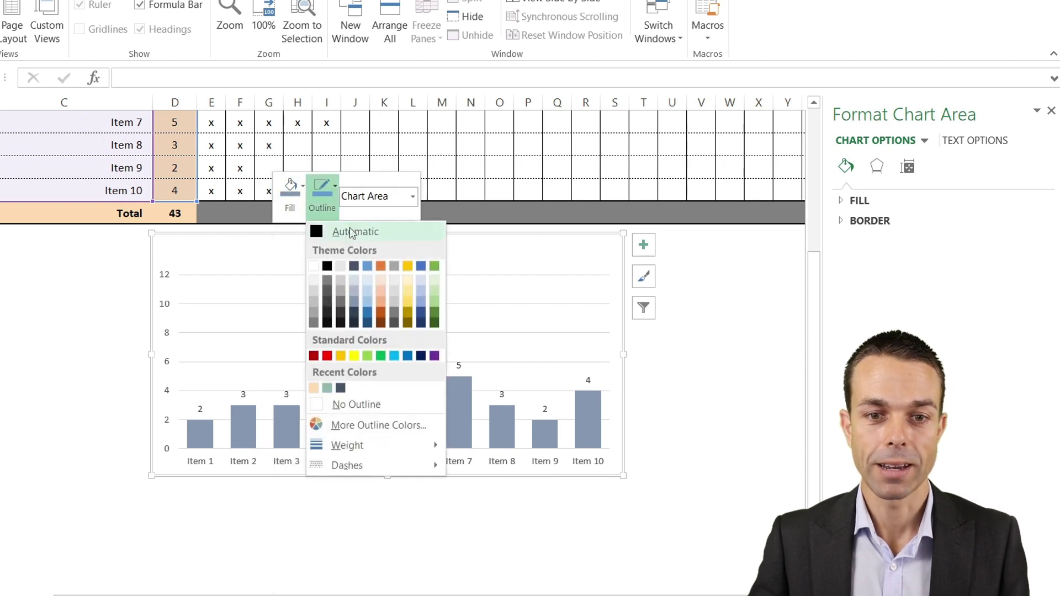
pyautogui.click(356, 266)
pyautogui.click(323, 201)
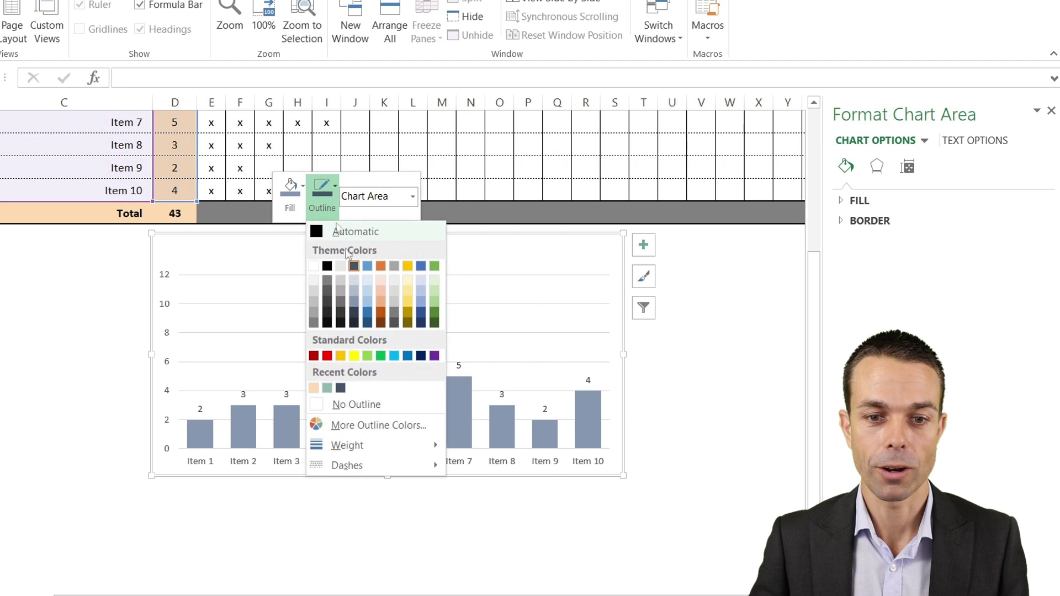
pyautogui.moveTo(376, 454)
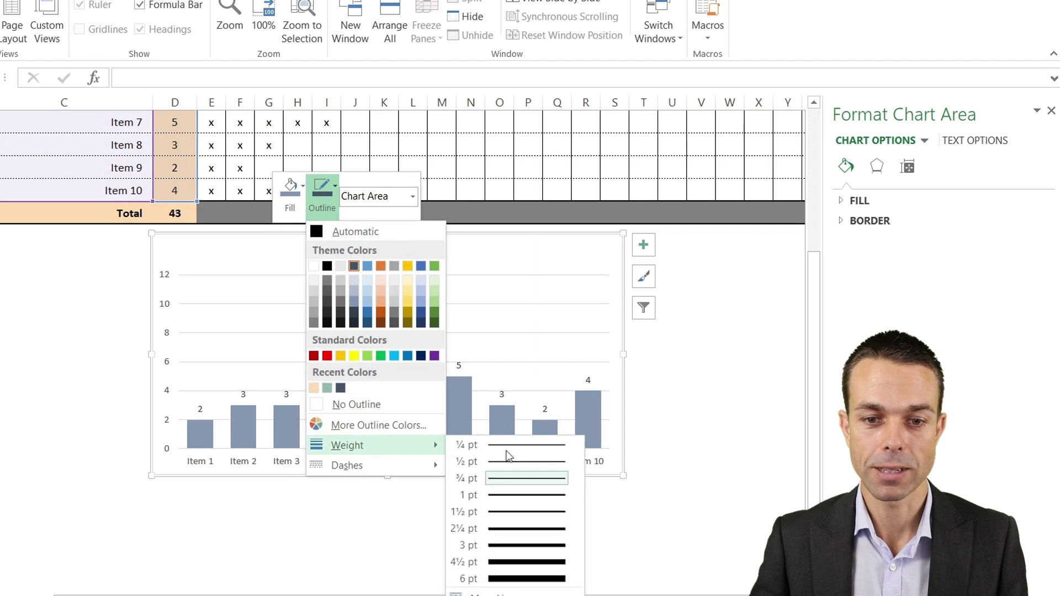
pyautogui.click(525, 529)
pyautogui.click(581, 506)
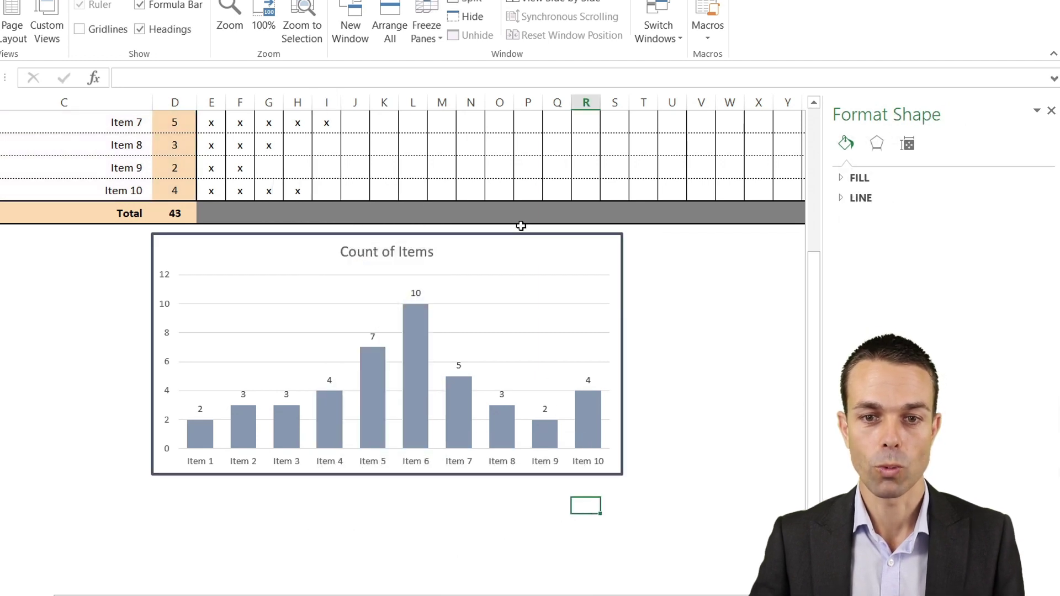
# Step: Nudge the chart left and enlarge it down and to the right, then close the format pane
pyautogui.moveTo(518, 235); pyautogui.dragTo(501, 239)
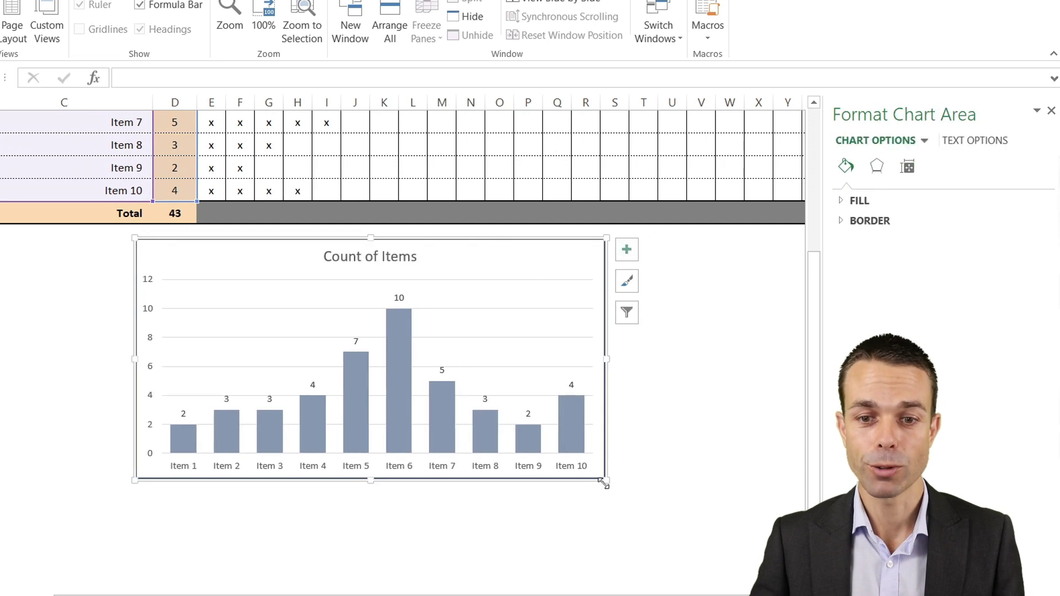
pyautogui.moveTo(606, 481); pyautogui.dragTo(656, 522)
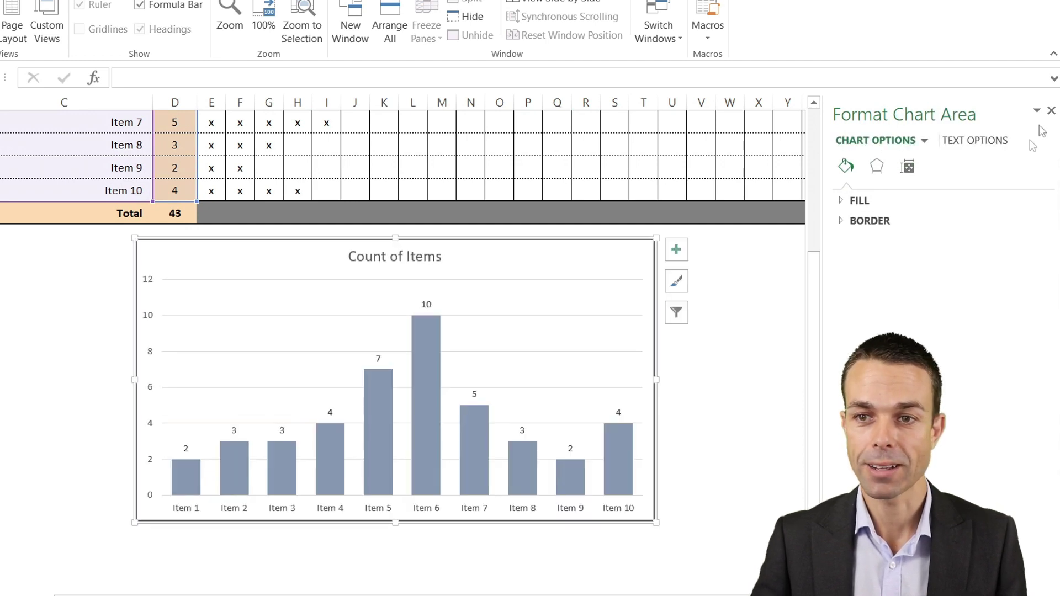
pyautogui.click(1052, 112)
pyautogui.keyDown('ctrl'); pyautogui.scroll(-1, 620, 350); pyautogui.keyUp('ctrl')
pyautogui.scroll(2, 623, 337)
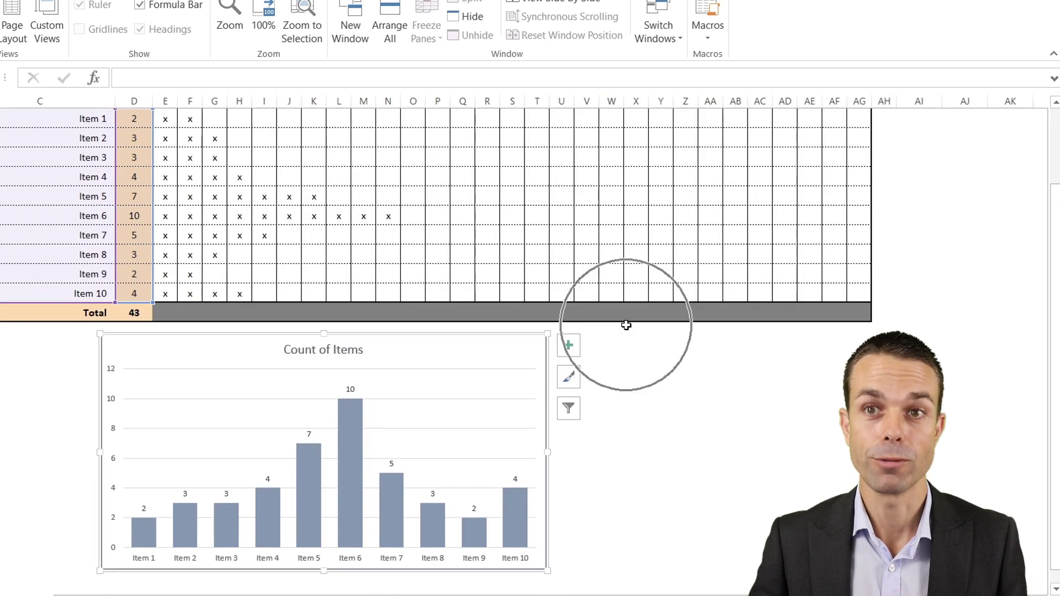
pyautogui.scroll(1, 627, 325)
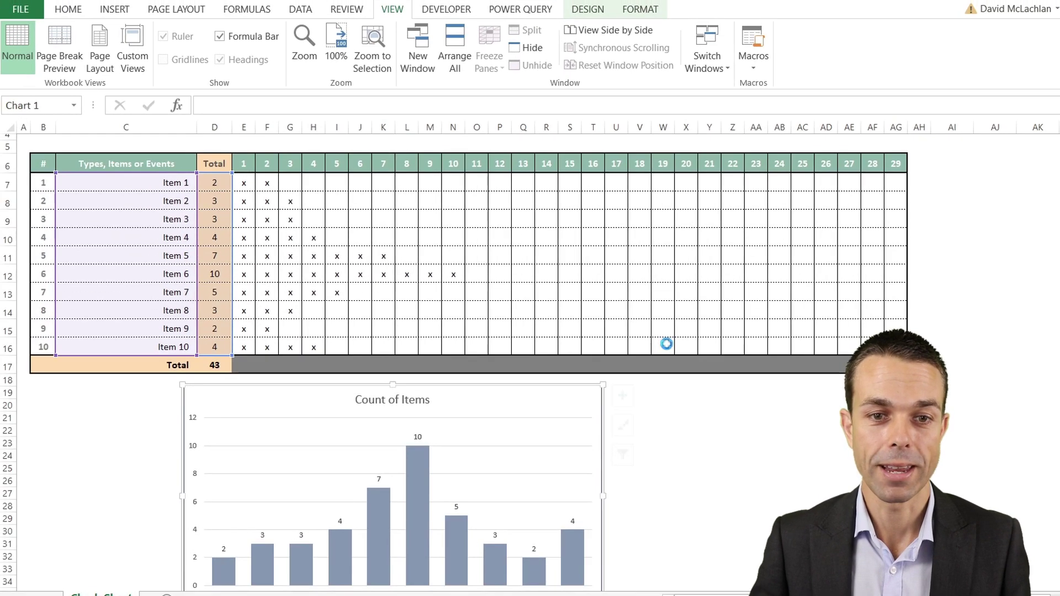
pyautogui.keyDown('ctrl'); pyautogui.scroll(-1, 616, 333); pyautogui.keyUp('ctrl')
pyautogui.scroll(2, 616, 332)
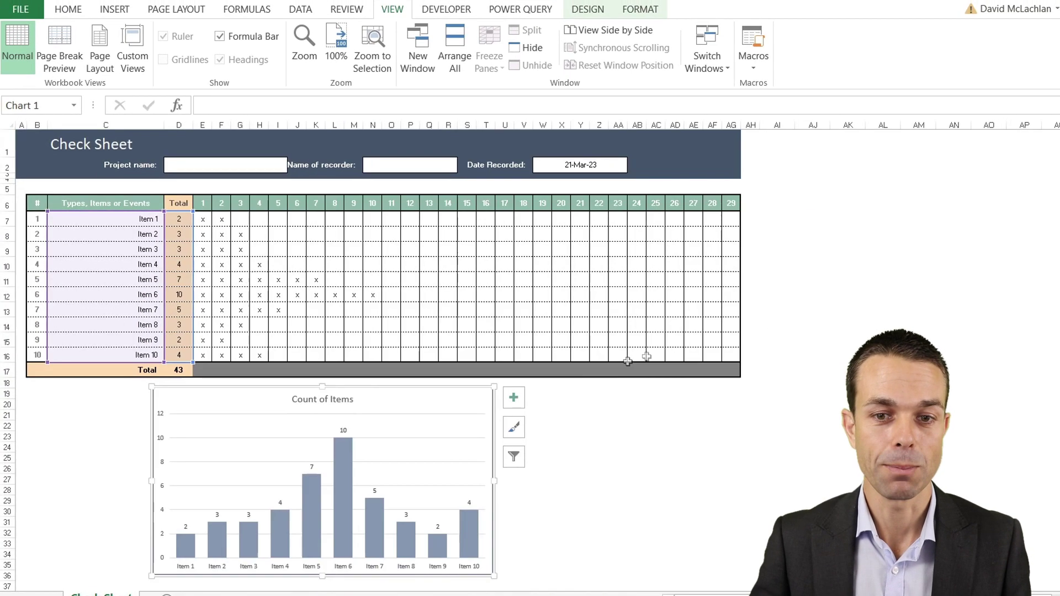
pyautogui.click(518, 439)
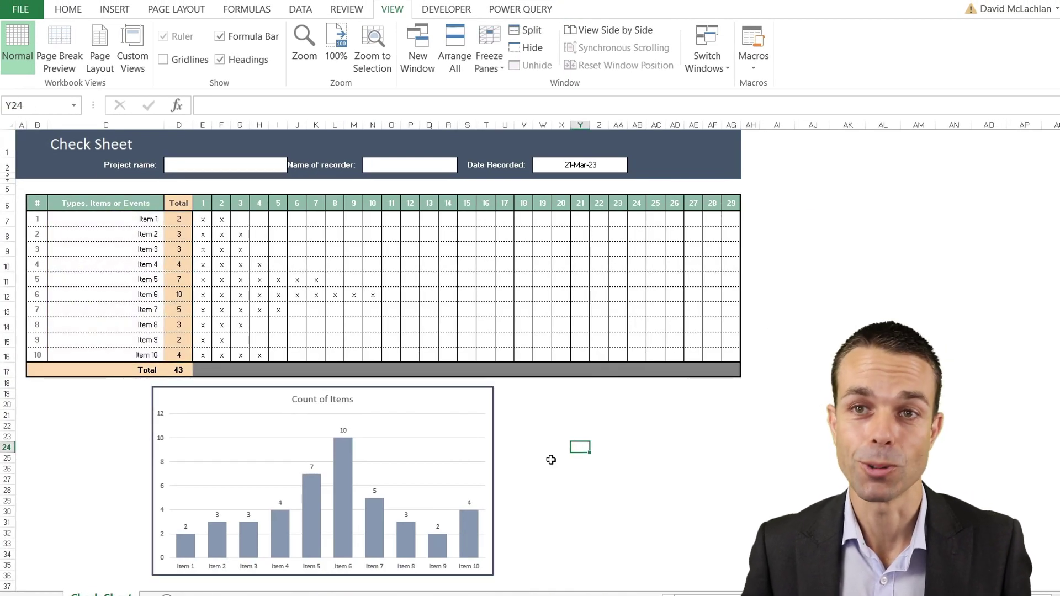